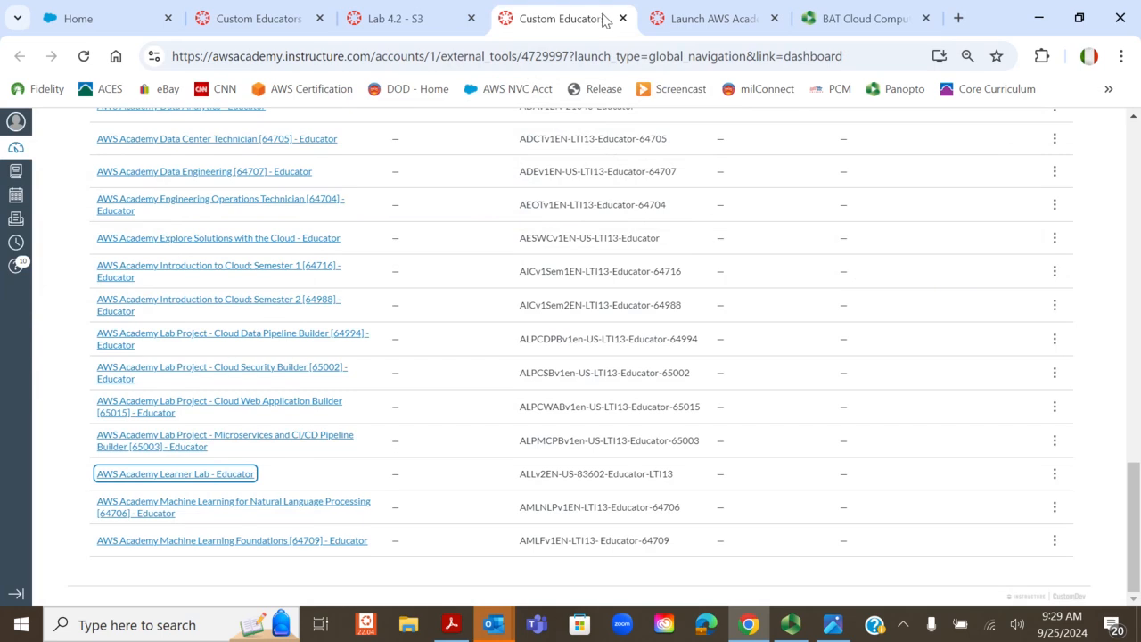
Try to open the AWS console from the Launch AWS Academy Learner Lab page.
click(697, 17)
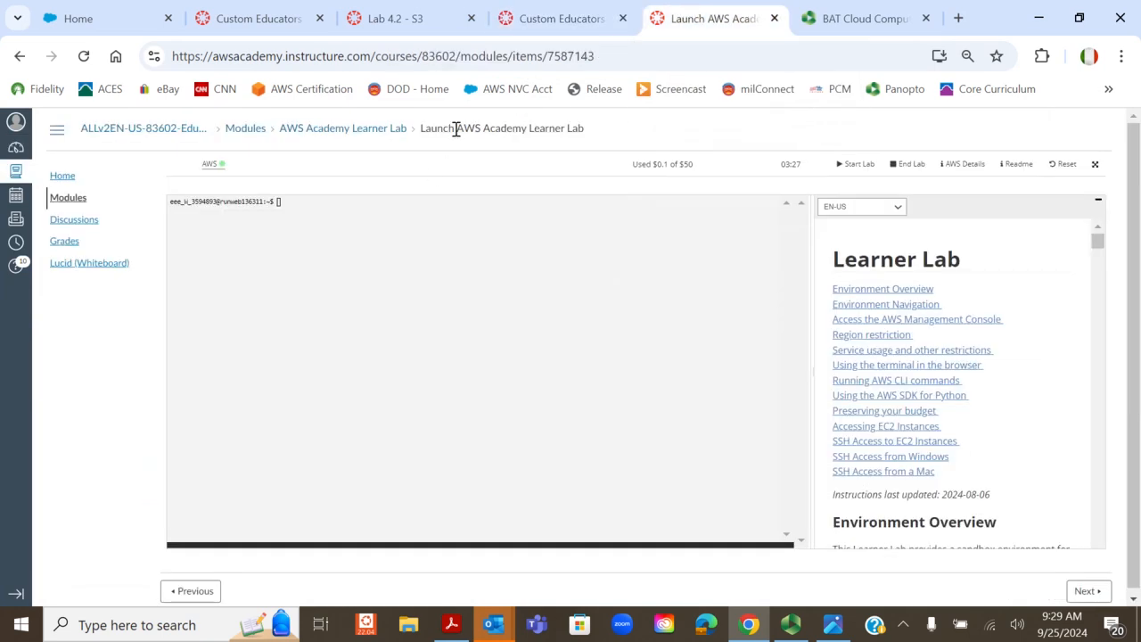
drag(421, 128, 590, 134)
click(588, 133)
click(213, 167)
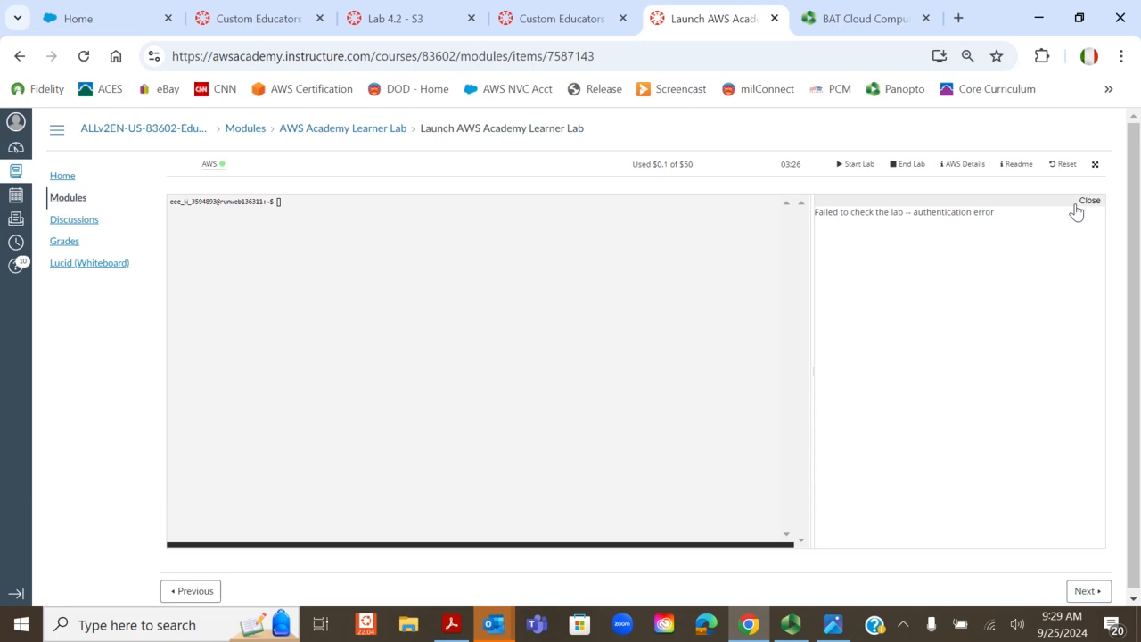
click(1089, 202)
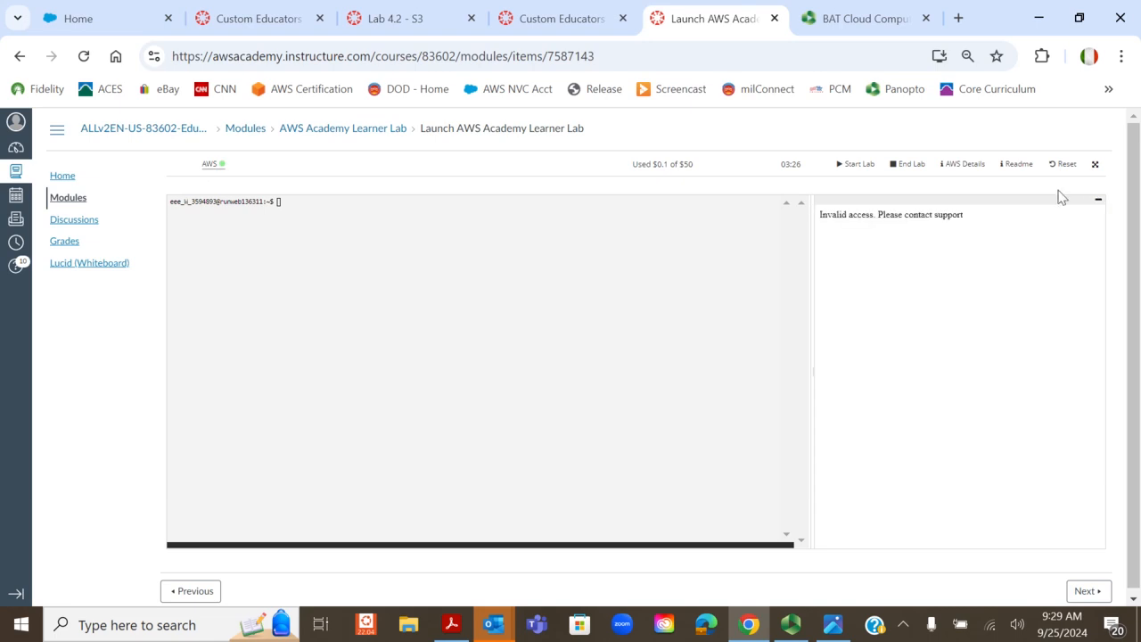
mouse_move(869, 27)
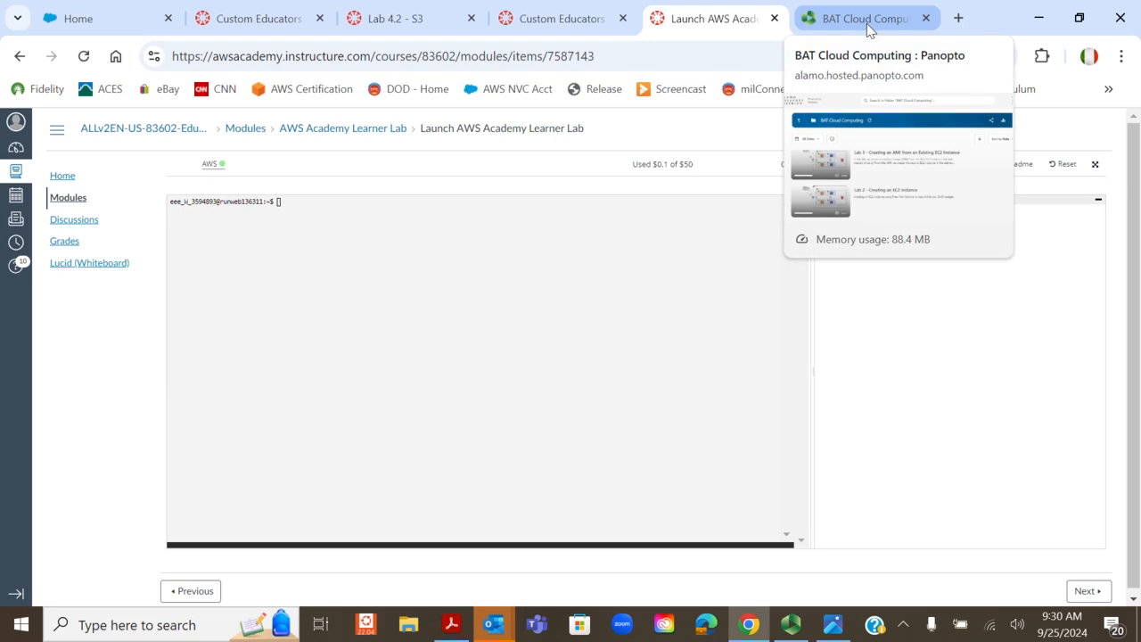
click(869, 27)
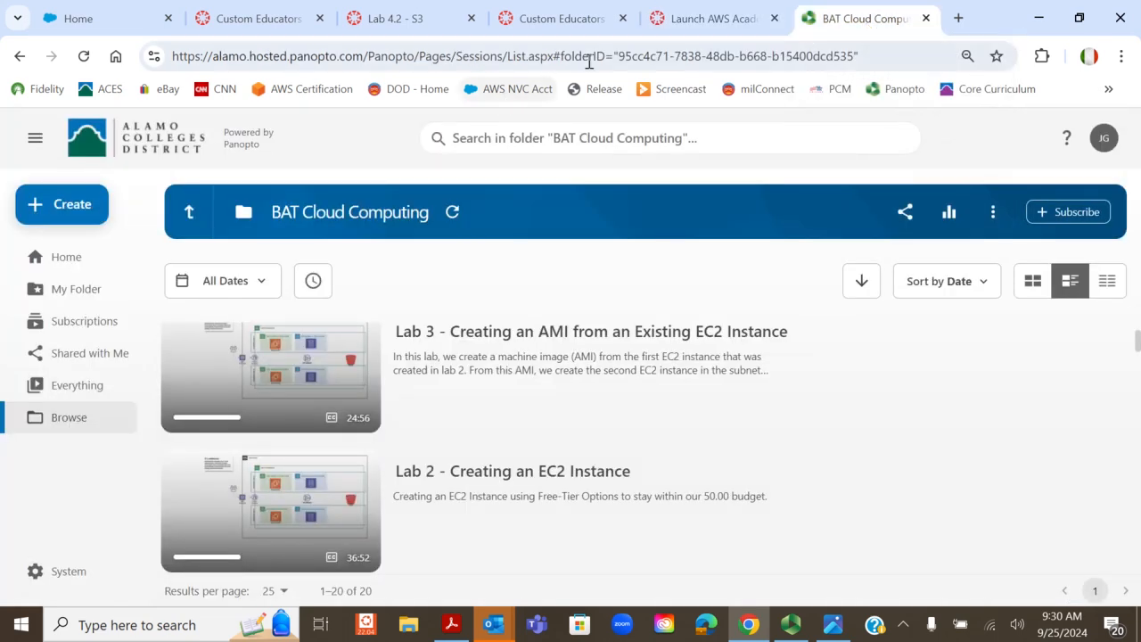
click(791, 623)
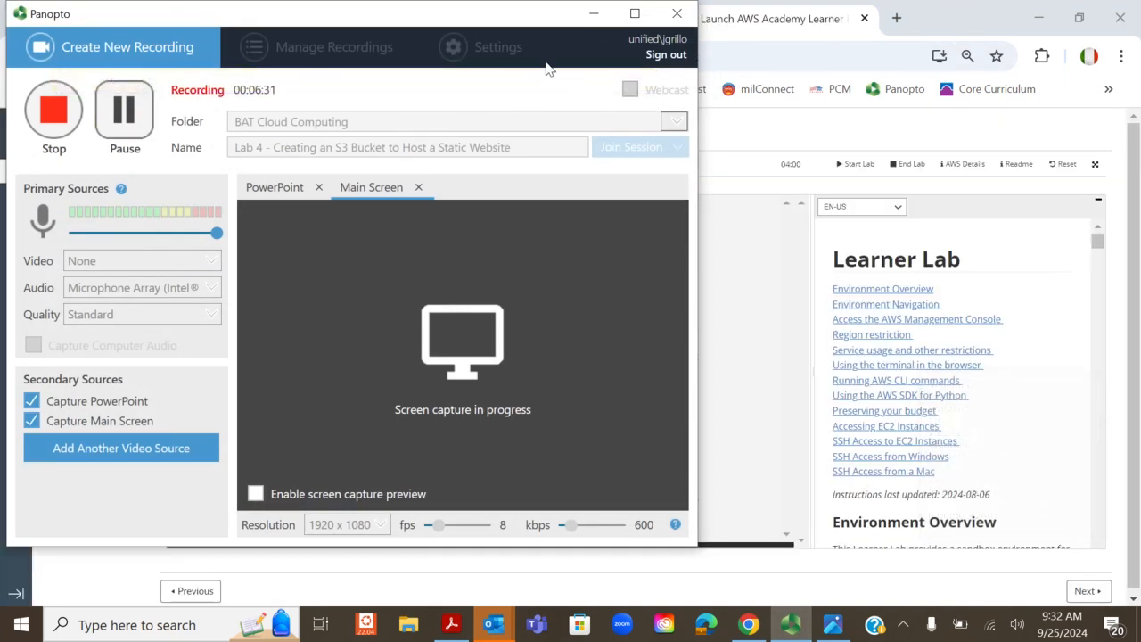
click(595, 14)
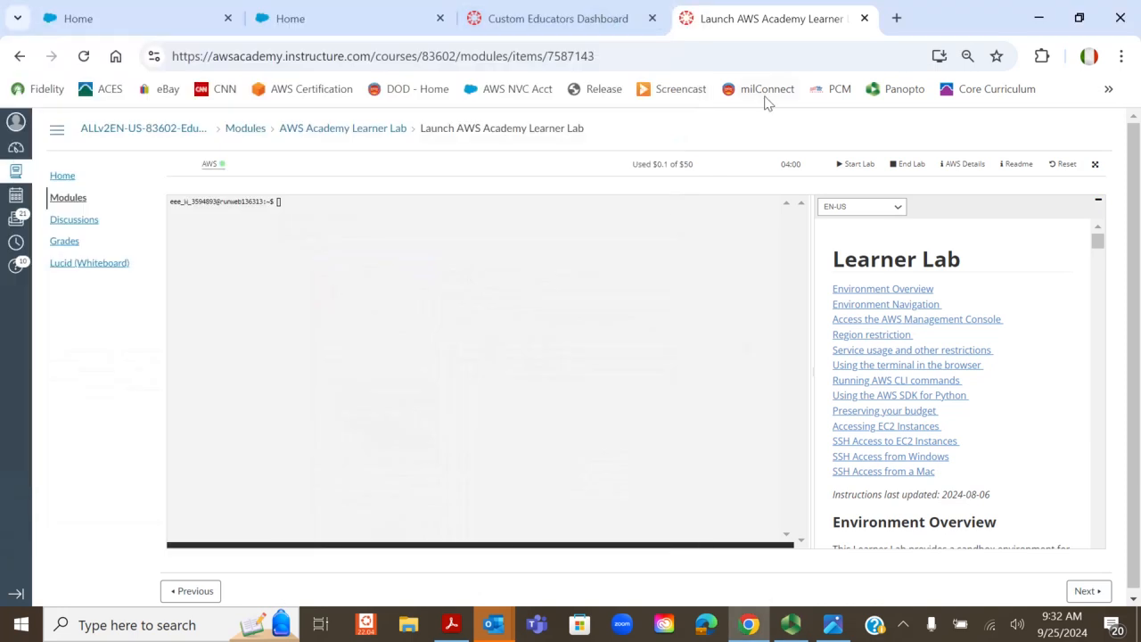
Open the AWS console from the Learner Lab and consult Task 1 of the Lab Instruction 4 PDF in Acrobat.
click(214, 166)
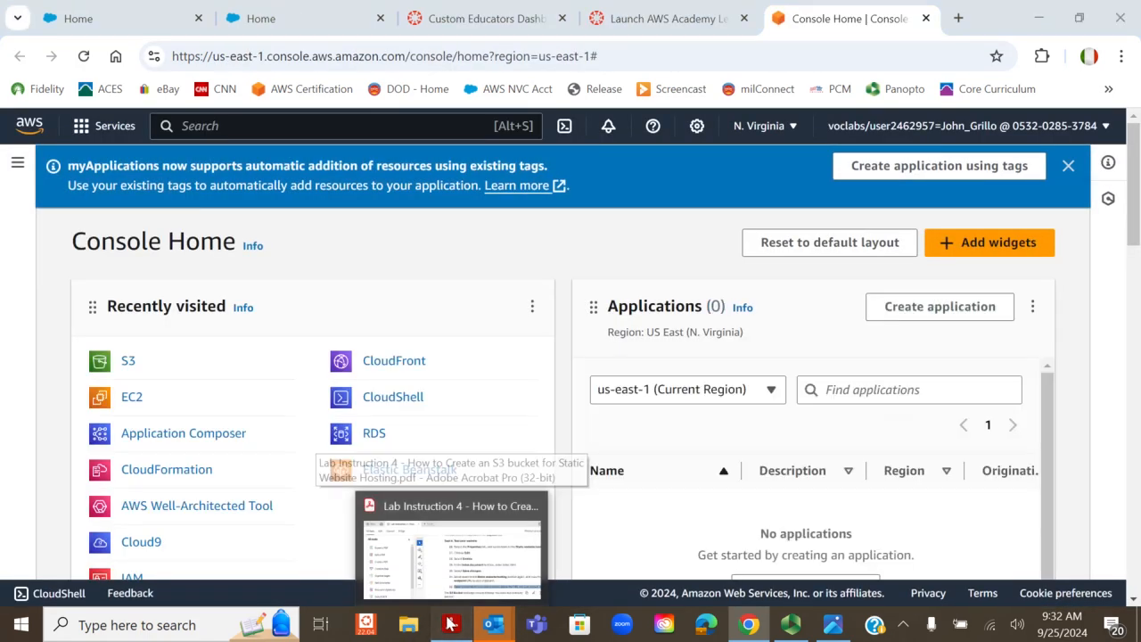
click(451, 624)
scroll(715, 236, up, 15)
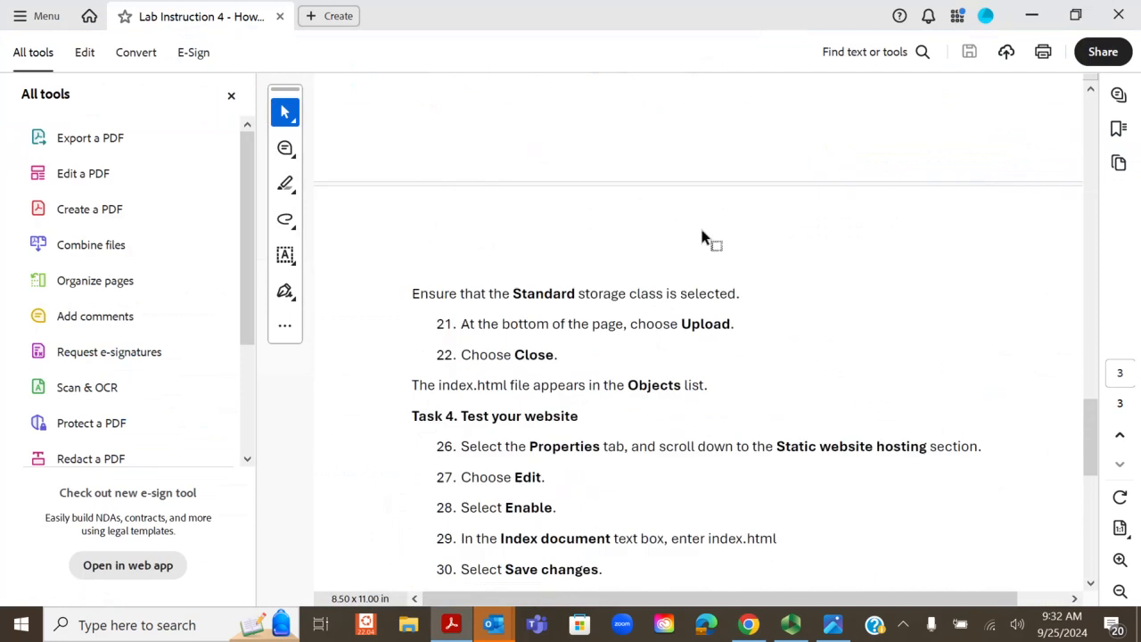
scroll(1060, 258, up, 15)
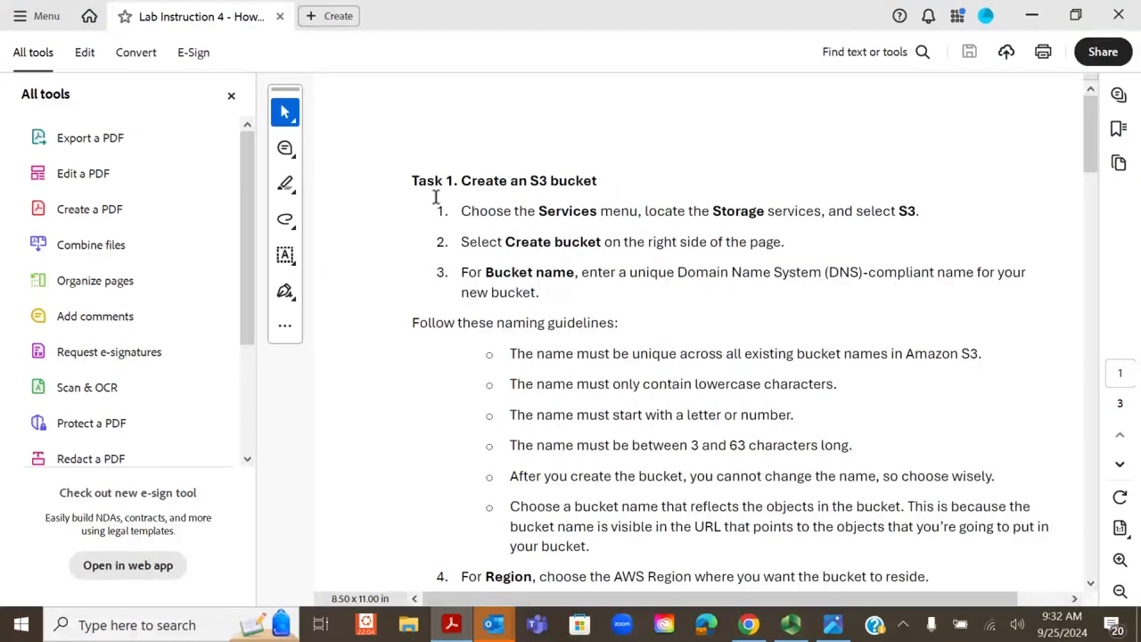
click(1037, 16)
Start creating a new bucket in the S3 service and review its AWS Region and bucket type.
click(185, 127)
text(s3)
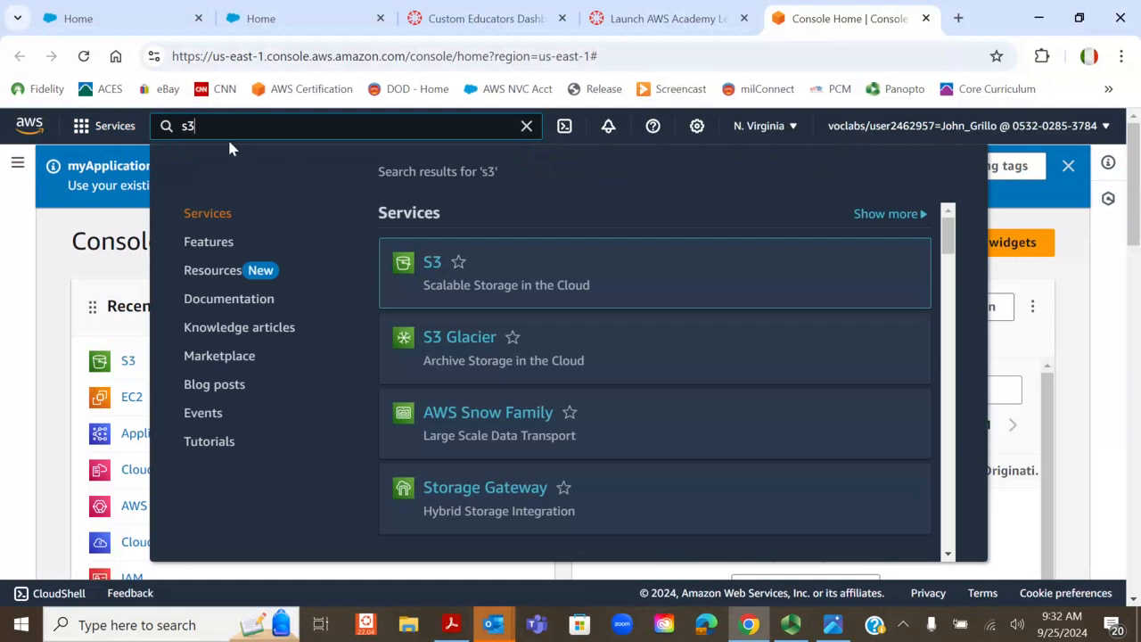
click(436, 264)
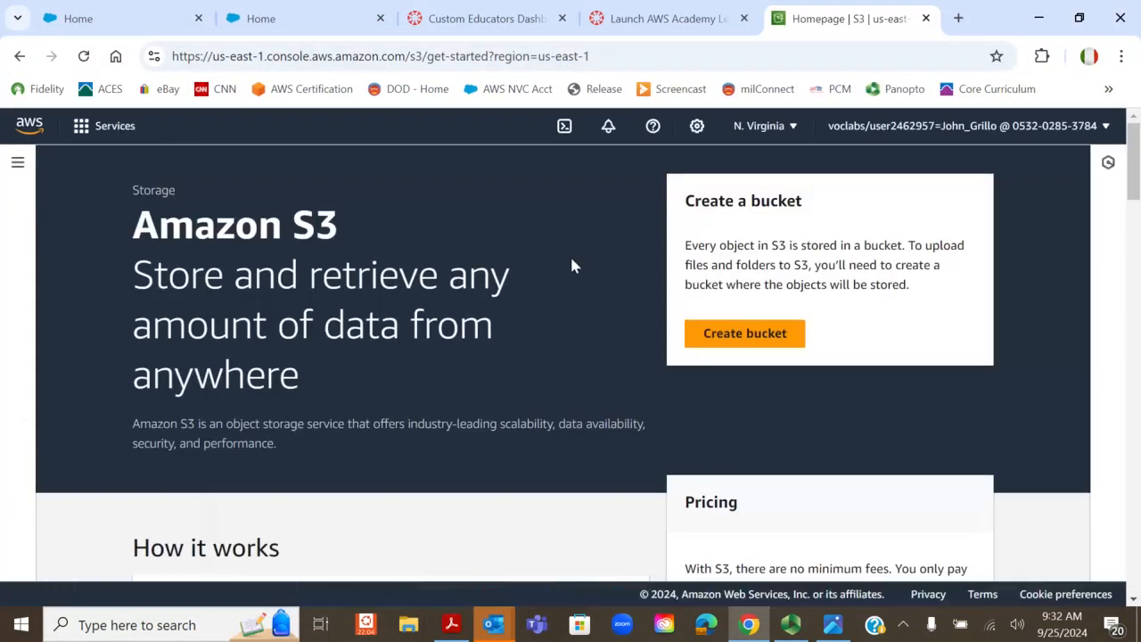
click(736, 337)
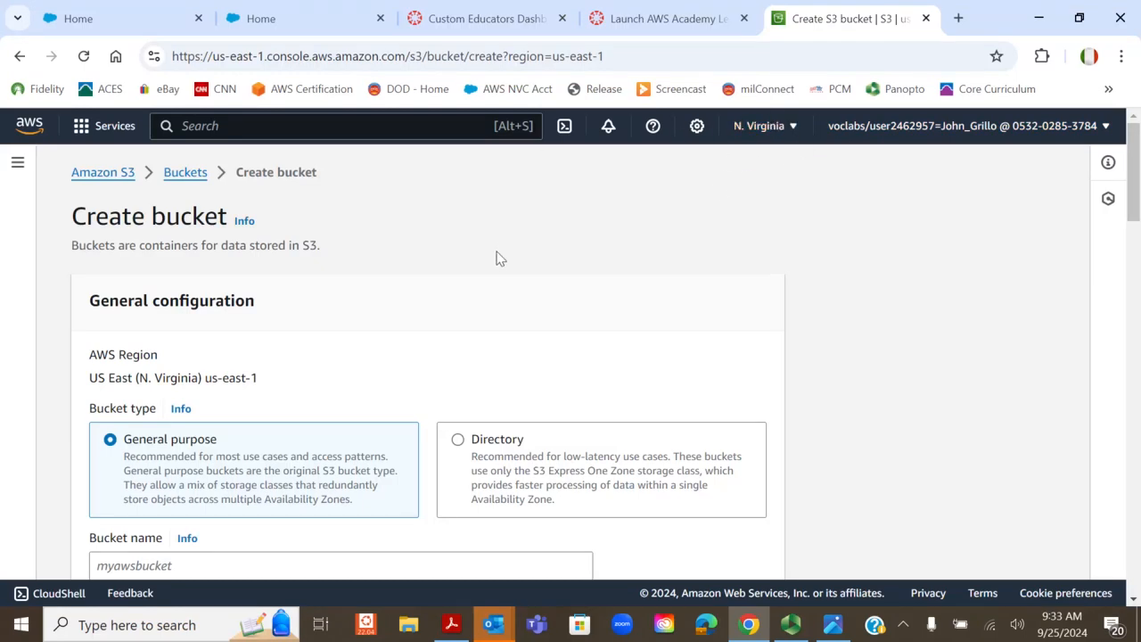
drag(90, 350, 286, 381)
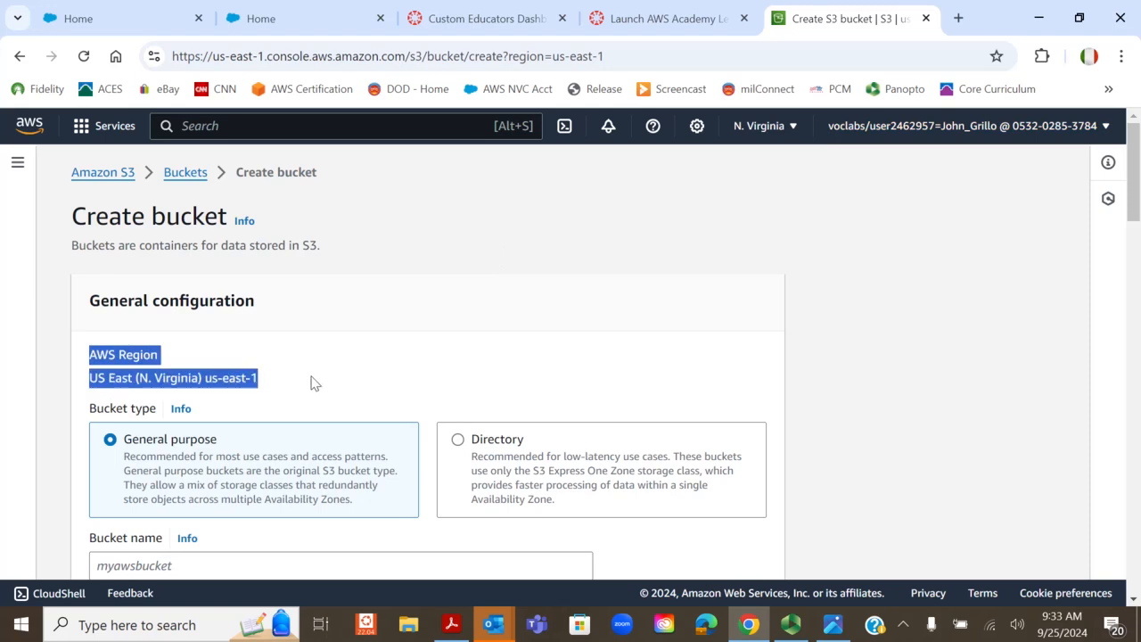
scroll(339, 374, down, 3)
scroll(342, 377, up, 2)
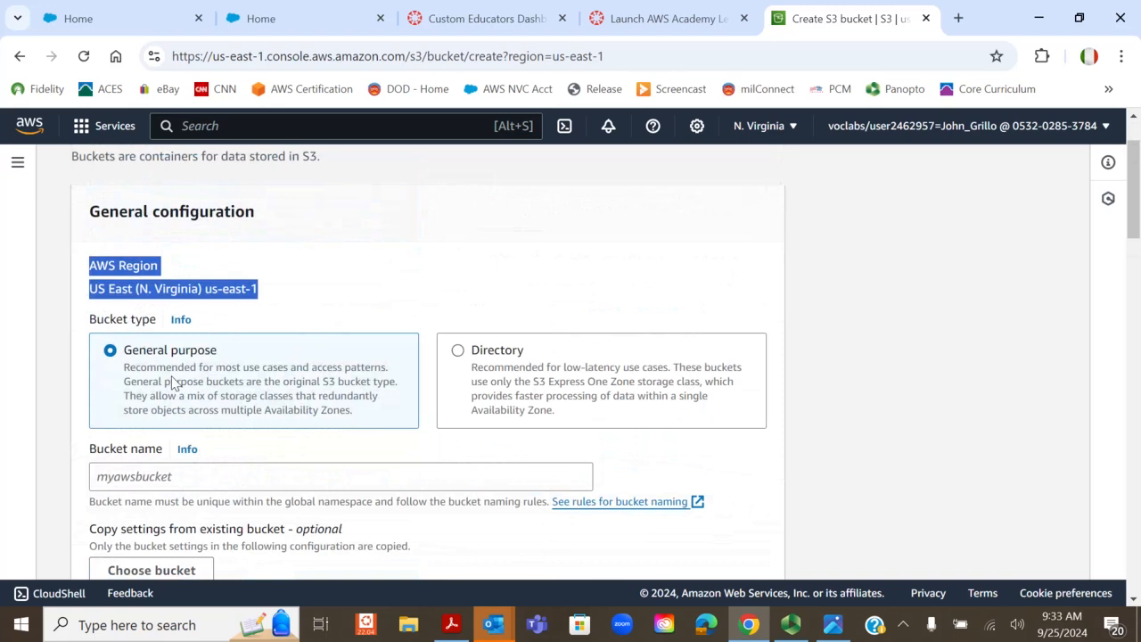
scroll(171, 383, down, 2)
Name the bucket staticwebsitebucket4444, following the naming guidelines in the lab instructions PDF in Acrobat.
click(184, 303)
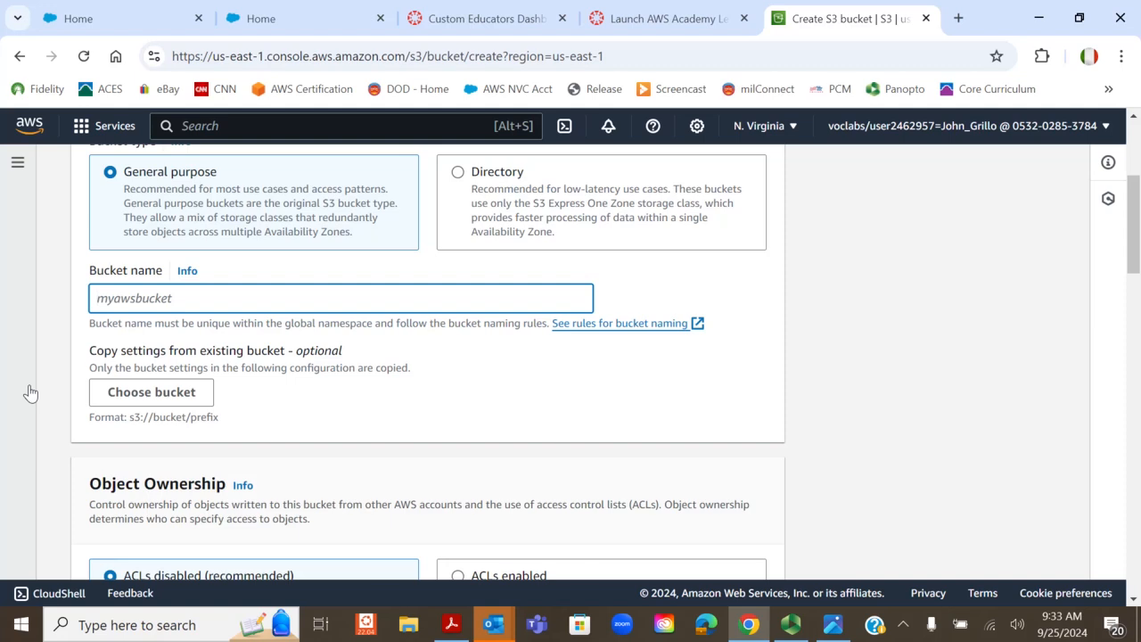
click(452, 625)
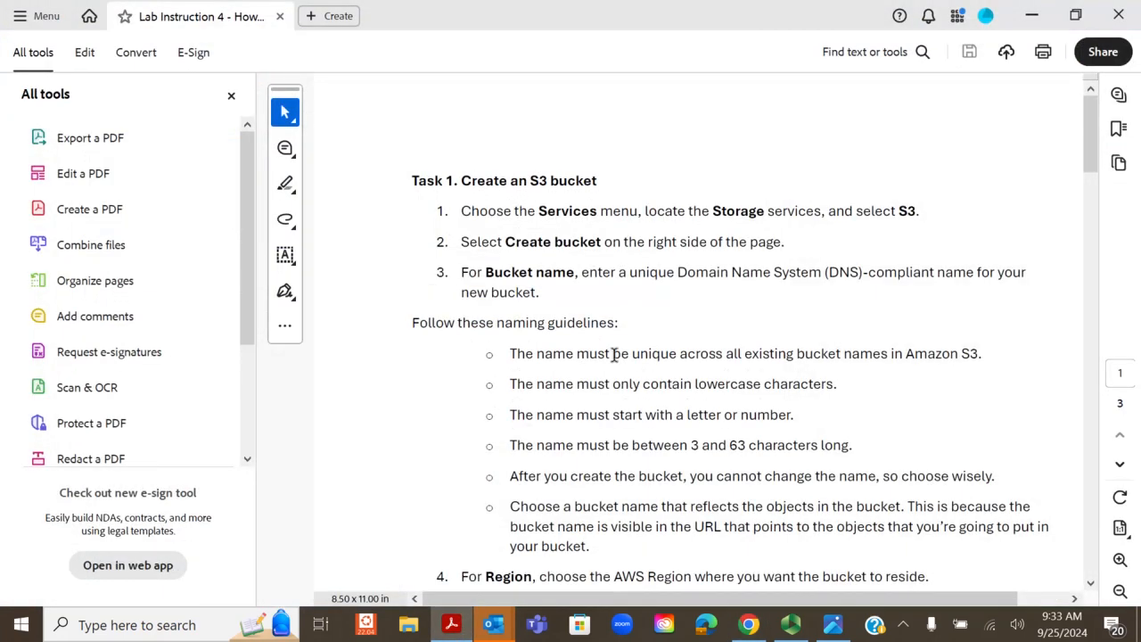
drag(587, 357, 821, 354)
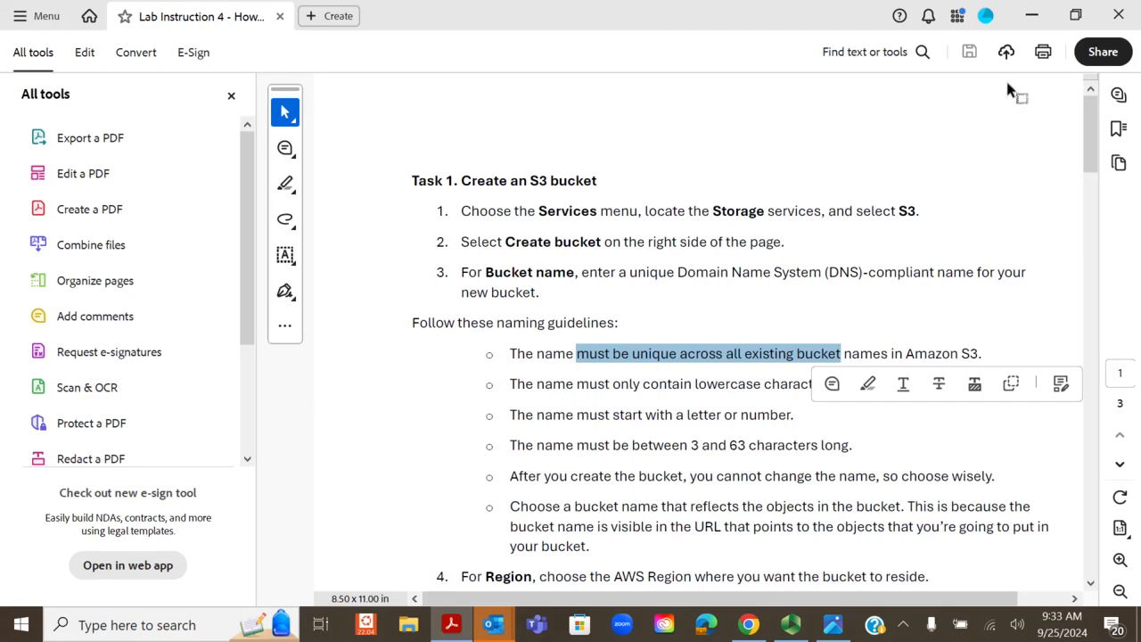
click(1029, 15)
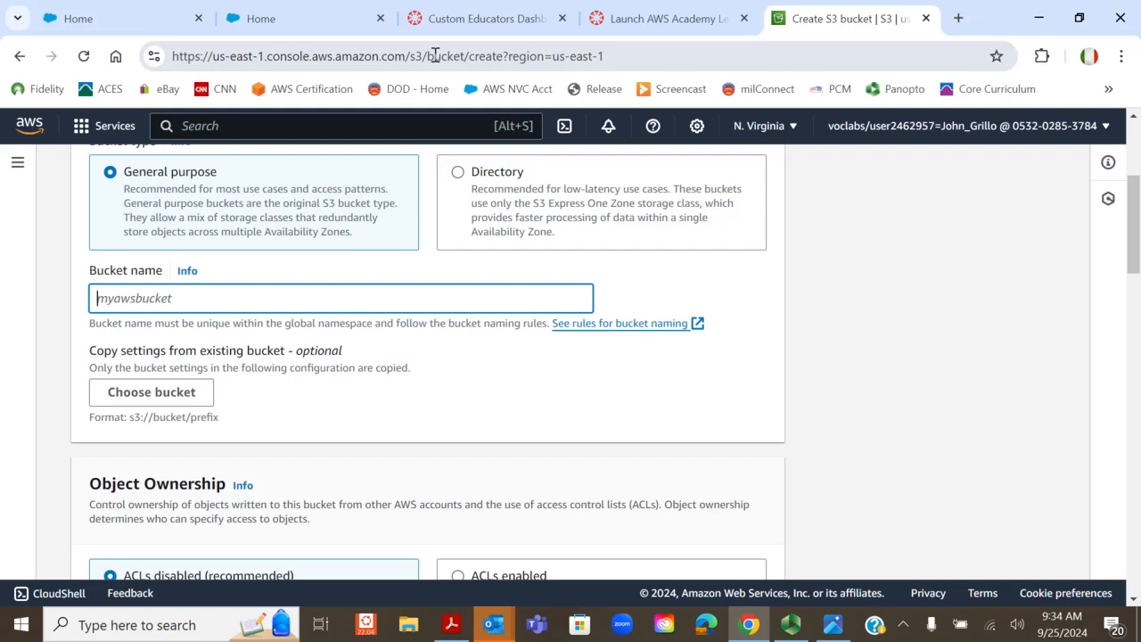
text(staticwebsitebucket)
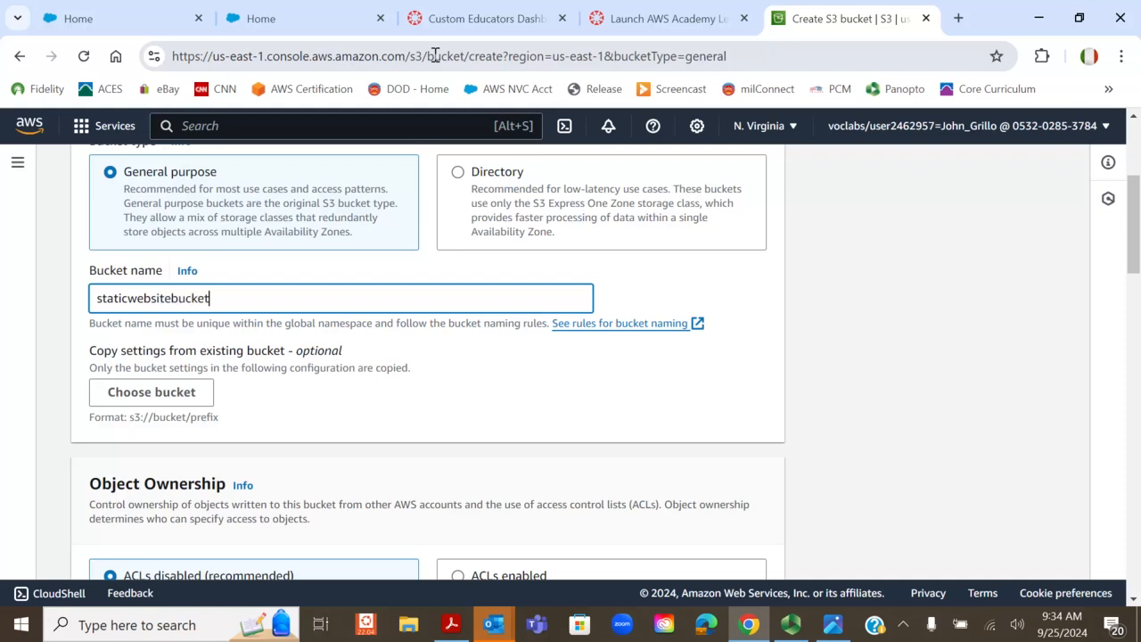
text(4444)
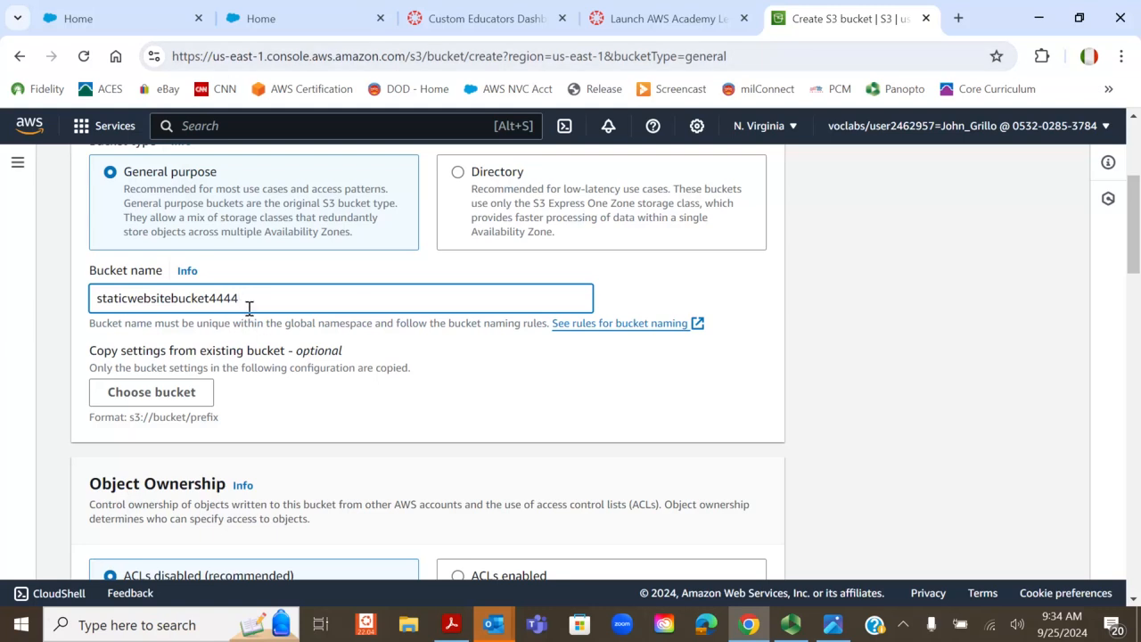
Turn off Block all public access for the bucket and acknowledge that its objects might become public.
scroll(252, 323, down, 4)
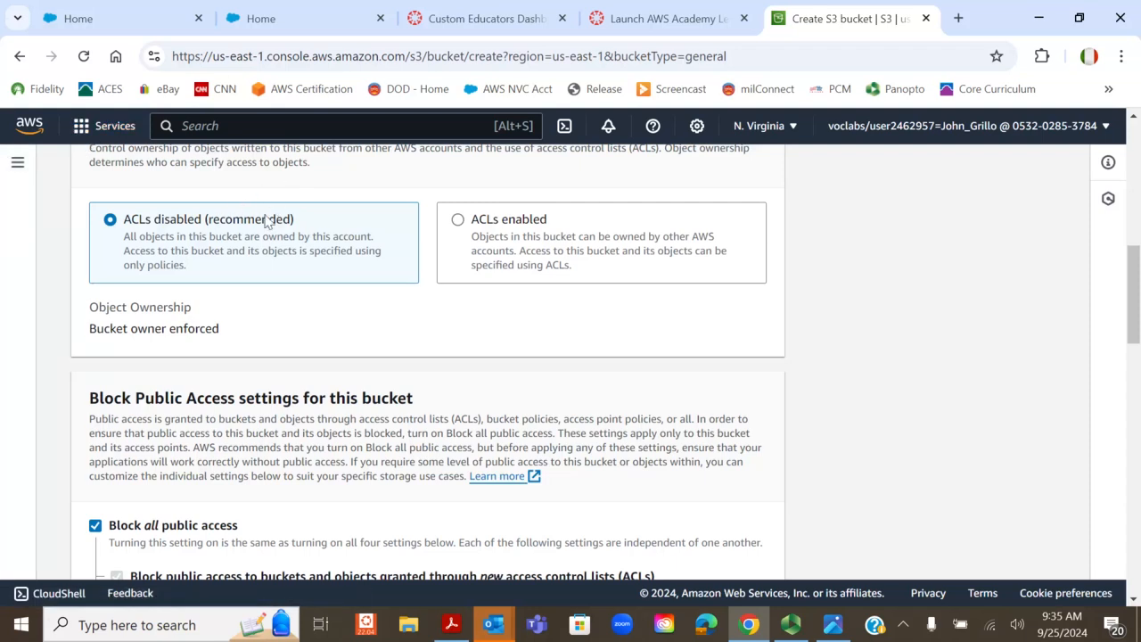
scroll(223, 346, down, 3)
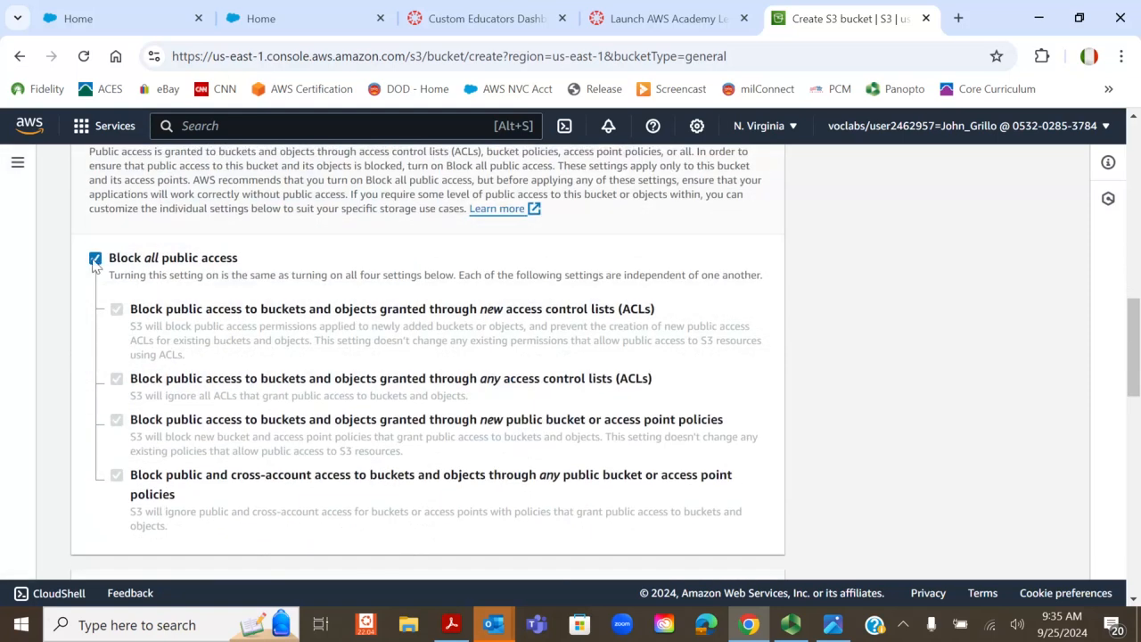
click(95, 258)
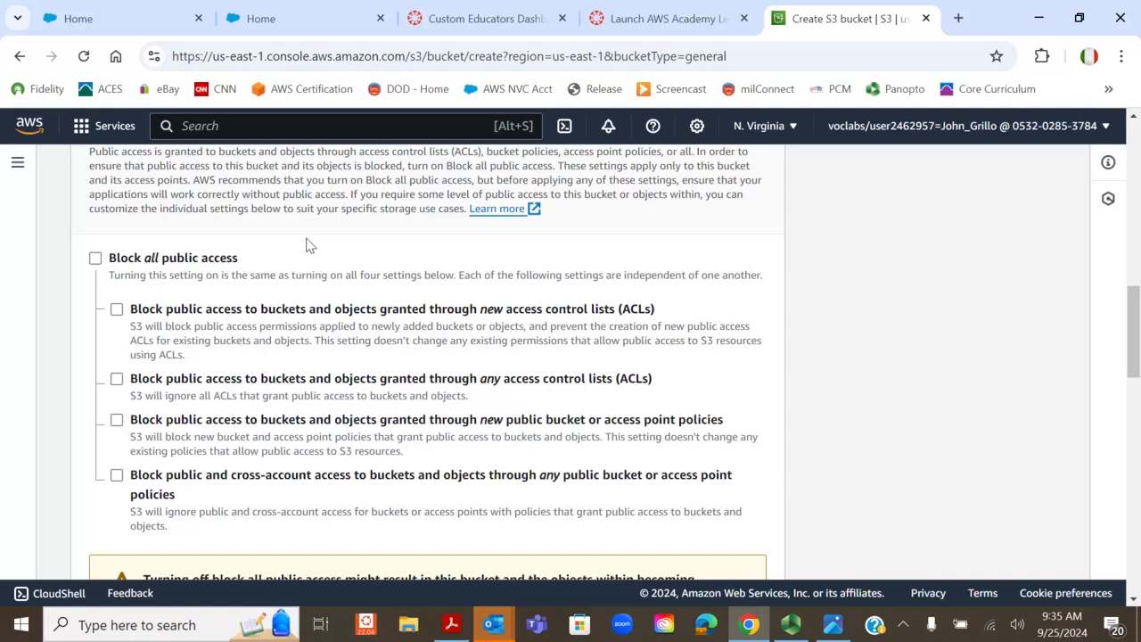
scroll(249, 319, down, 2)
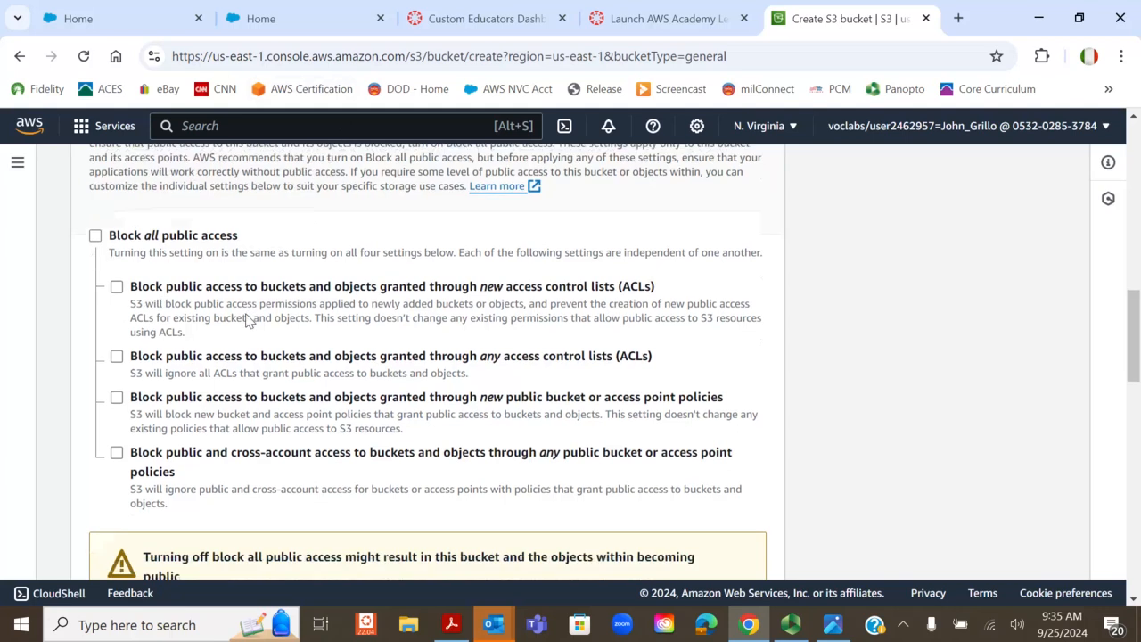
scroll(248, 319, down, 2)
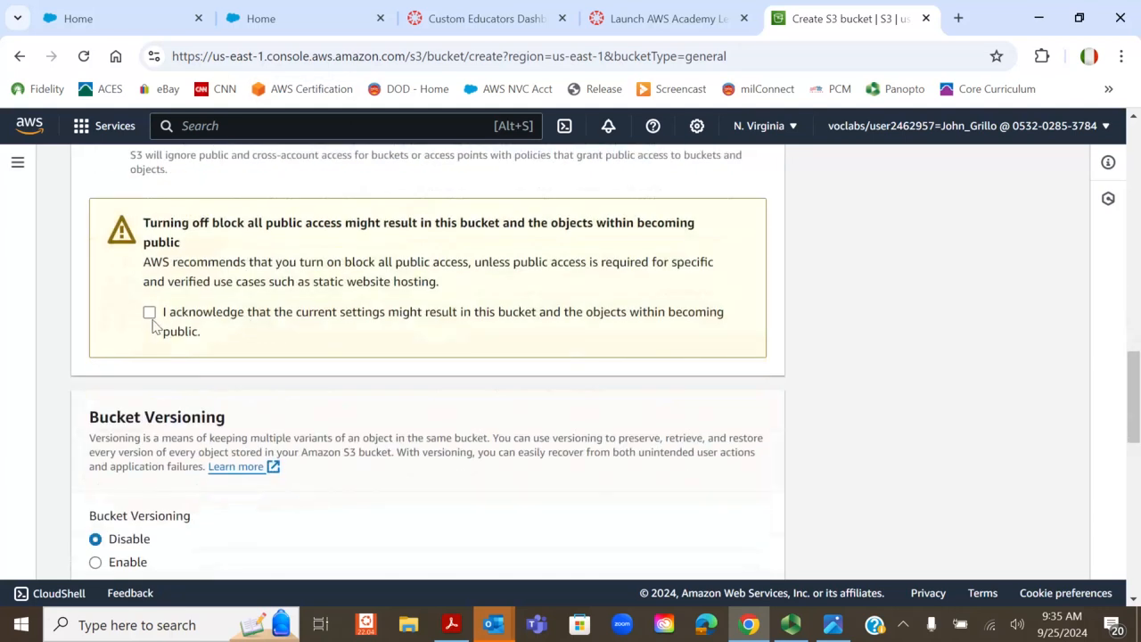
click(149, 314)
scroll(543, 326, up, 4)
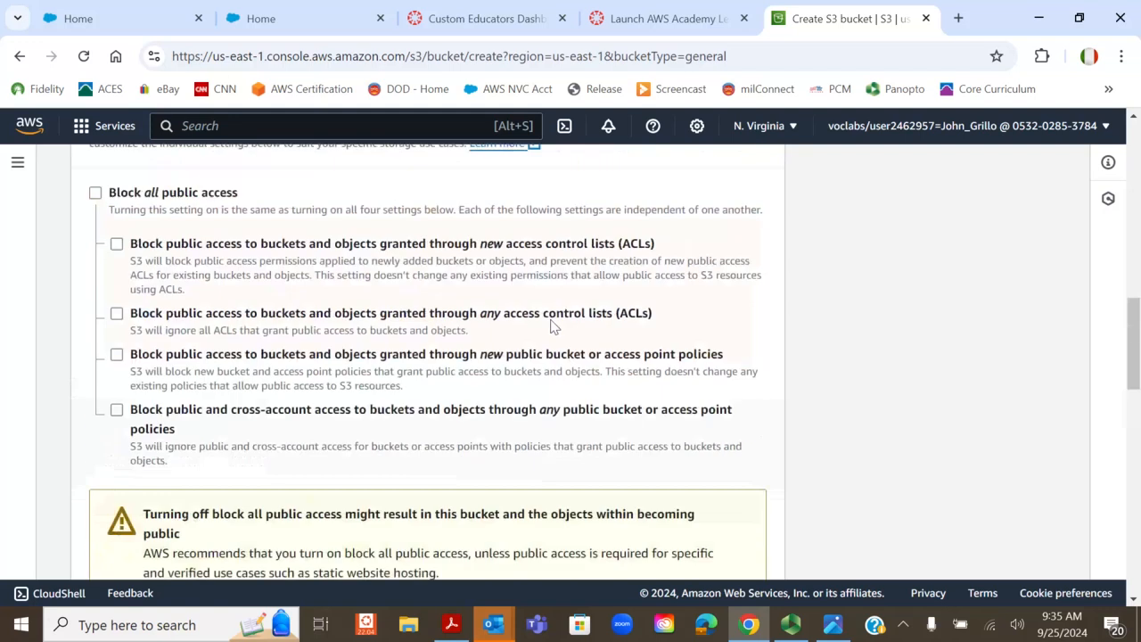
Create the bucket with the default versioning, tag and encryption settings, and check it in the general purpose bucket list.
scroll(550, 326, down, 5)
scroll(549, 330, down, 2)
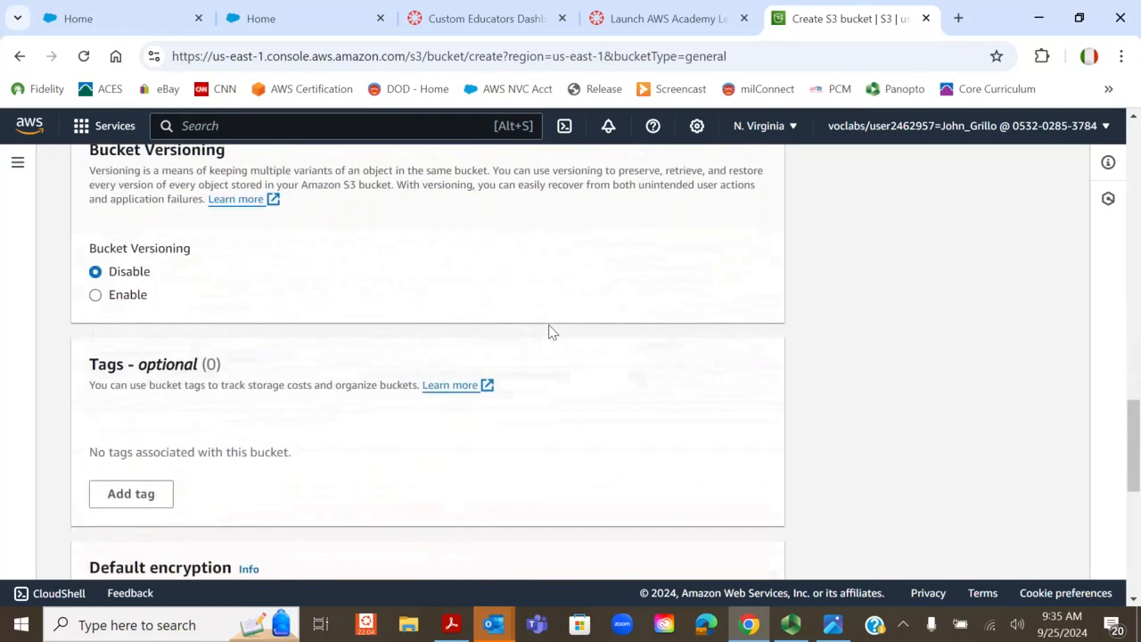
scroll(549, 331, down, 6)
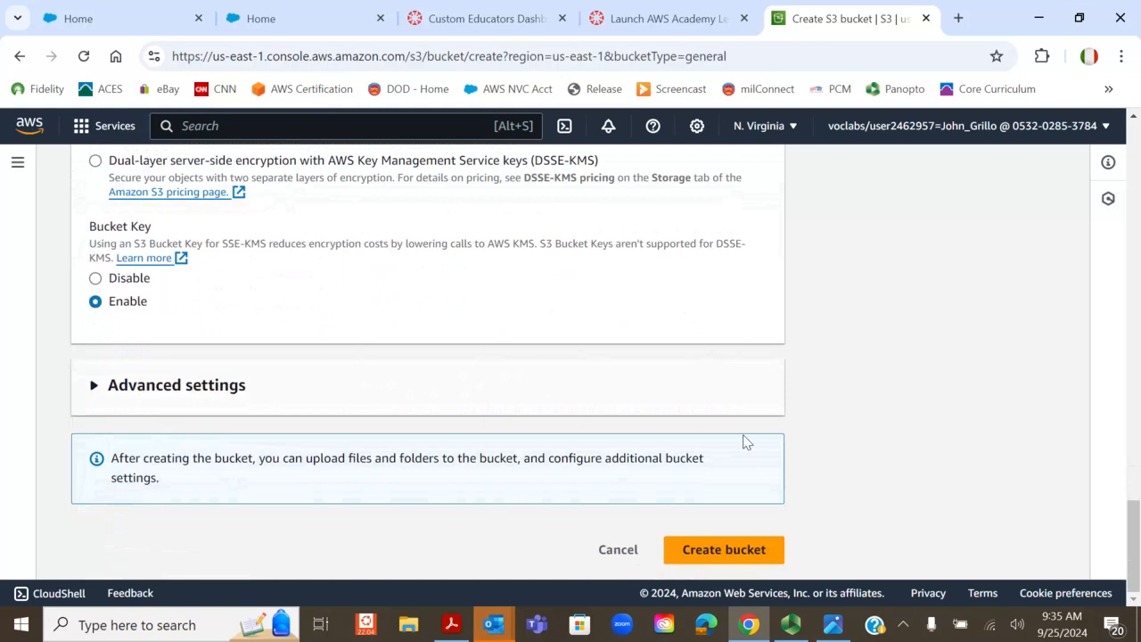
click(728, 549)
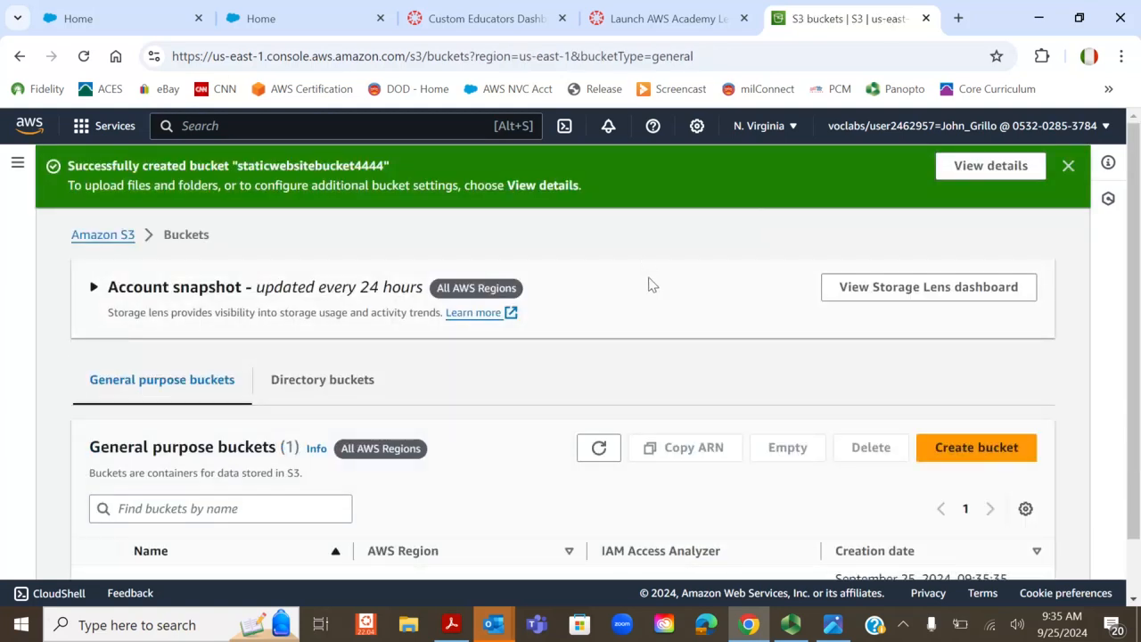
scroll(624, 294, down, 1)
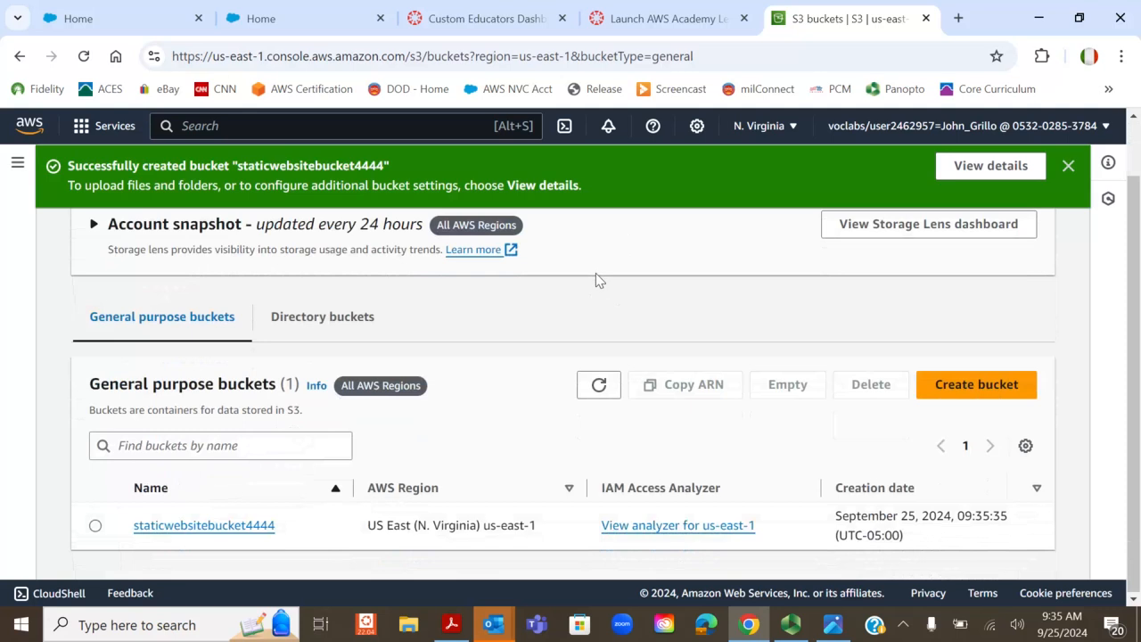
scroll(595, 276, up, 1)
scroll(596, 288, down, 1)
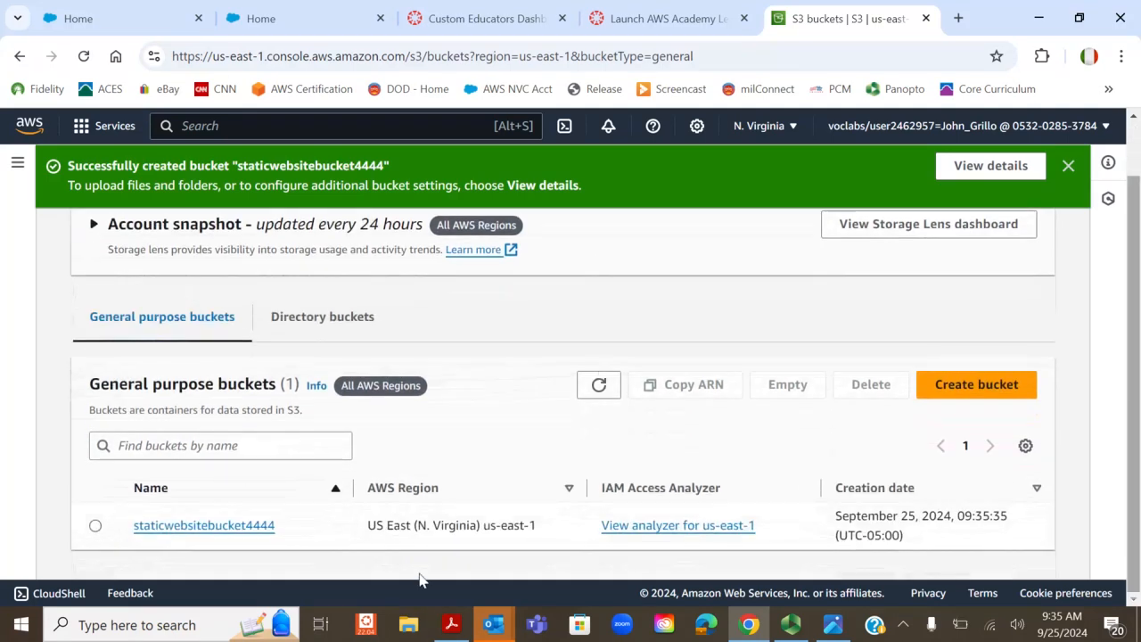
Switch to the lab instructions PDF in Acrobat and read the Task 2 steps on adding a bucket policy.
click(451, 624)
scroll(638, 361, down, 5)
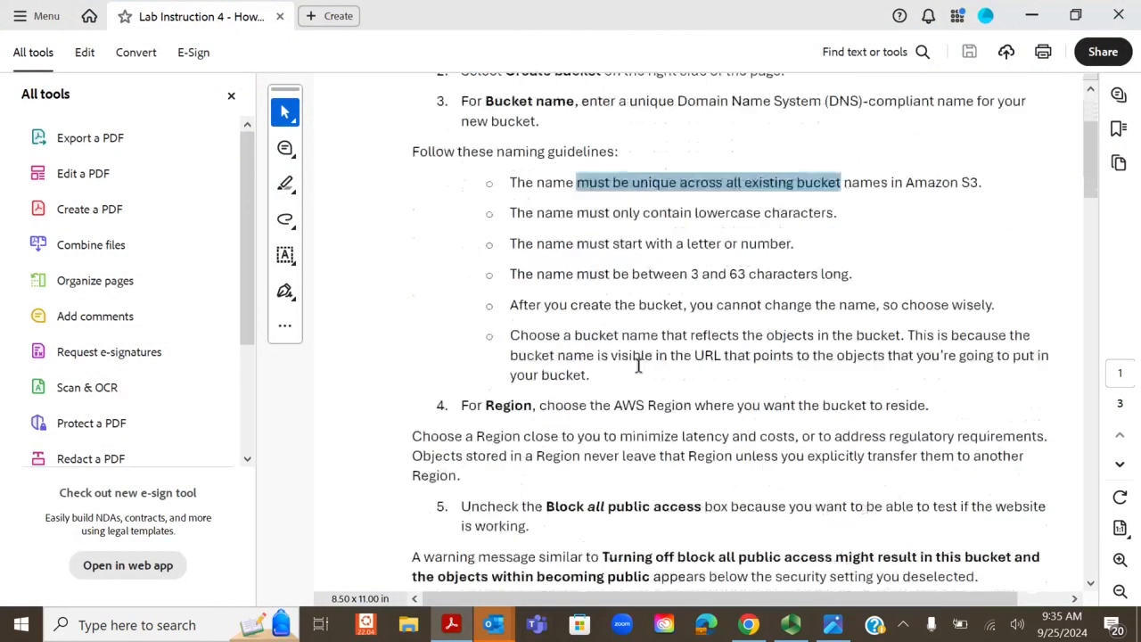
scroll(635, 374, down, 3)
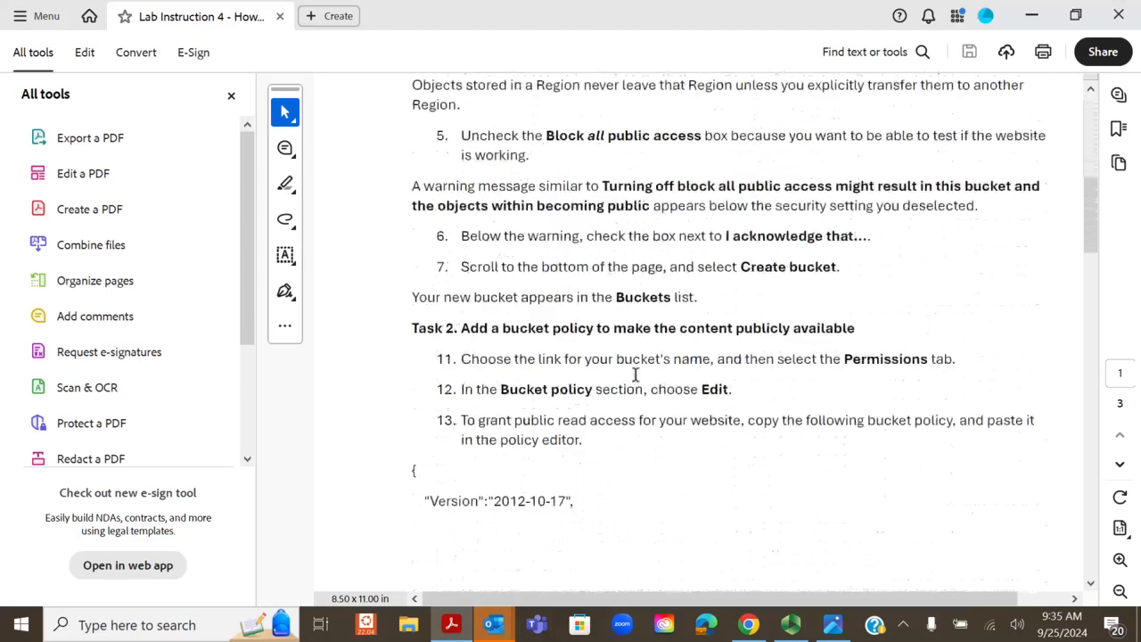
scroll(703, 266, down, 1)
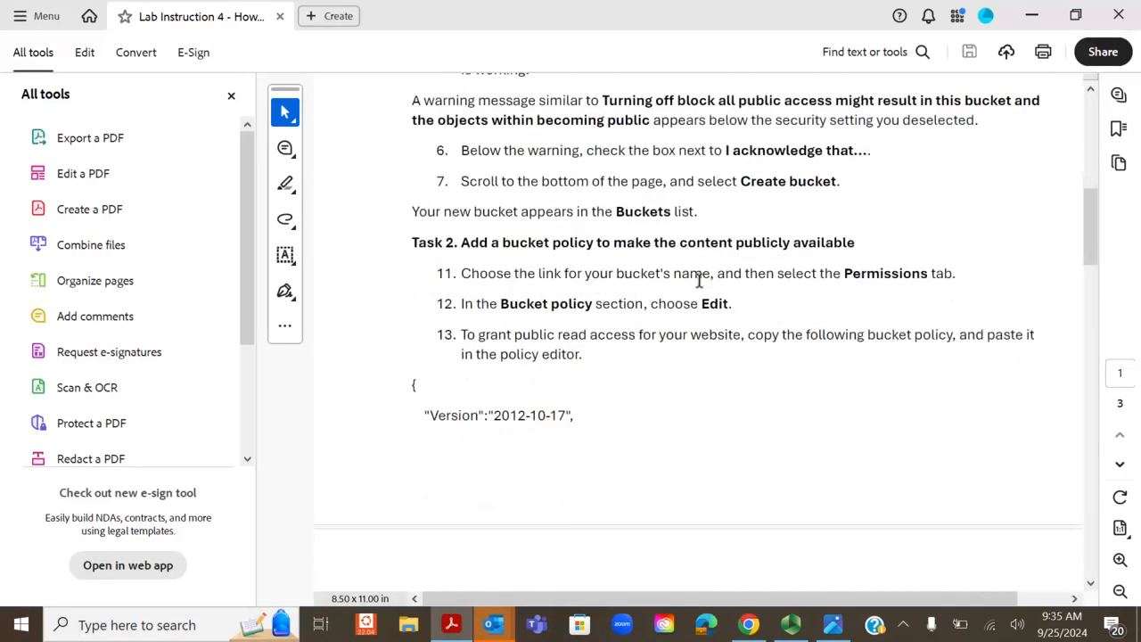
Read step 11 of Task 2 in the lab instructions, about choosing the bucket's name link and its Permissions.
drag(435, 181, 863, 234)
click(474, 182)
click(467, 277)
drag(476, 277, 958, 278)
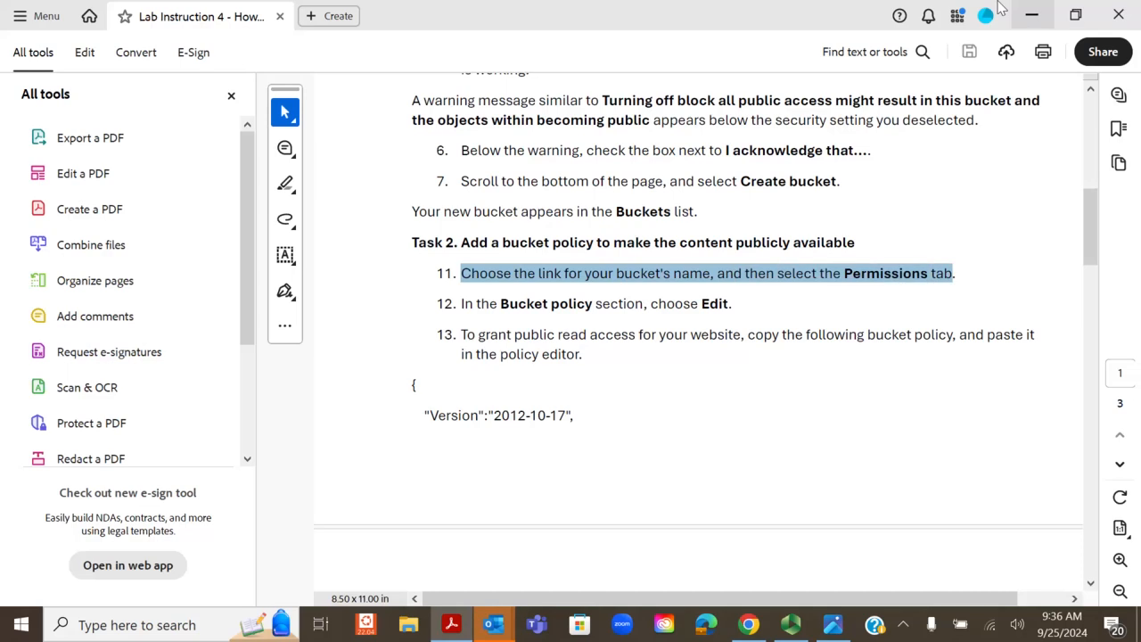
Return to the S3 console in Chrome and open the bucket policy of staticwebsitebucket4444 for editing.
click(1030, 20)
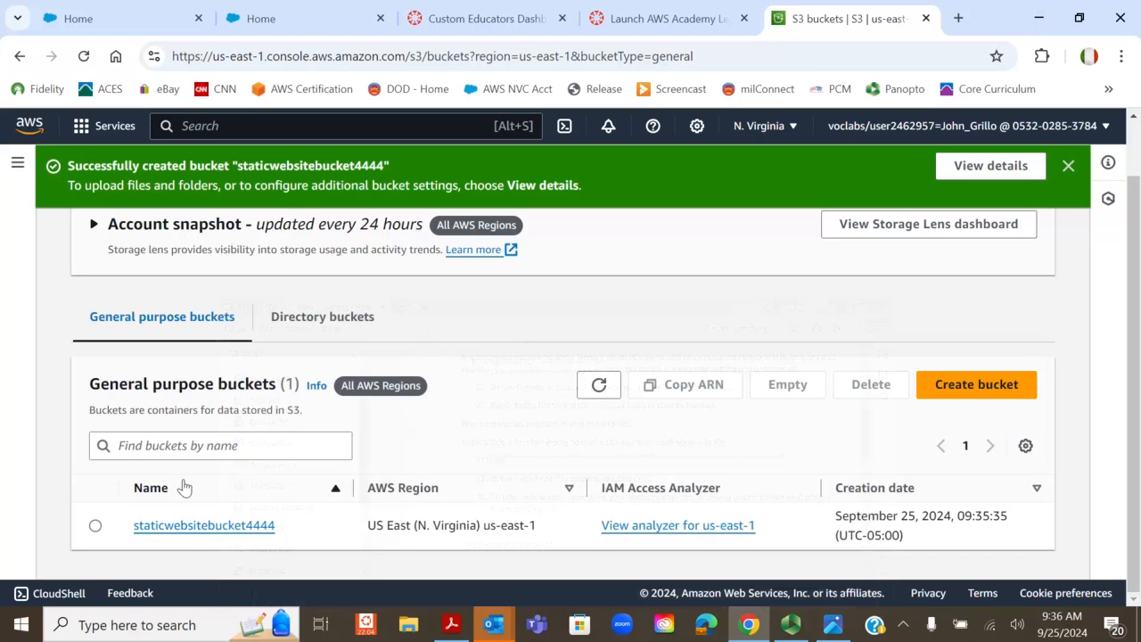
click(198, 531)
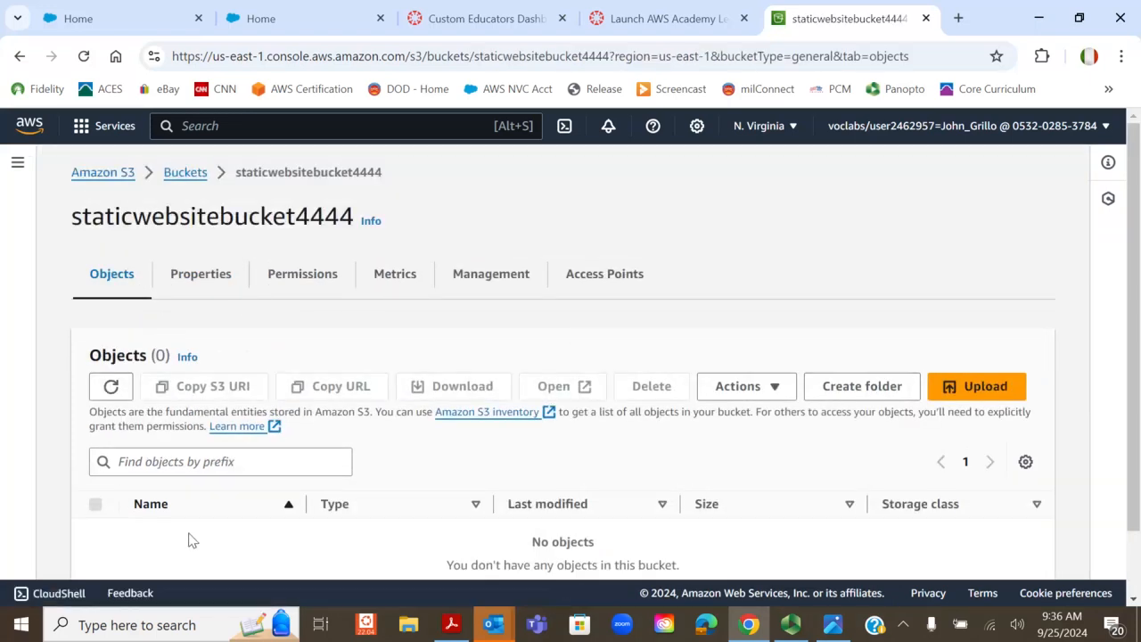
click(309, 278)
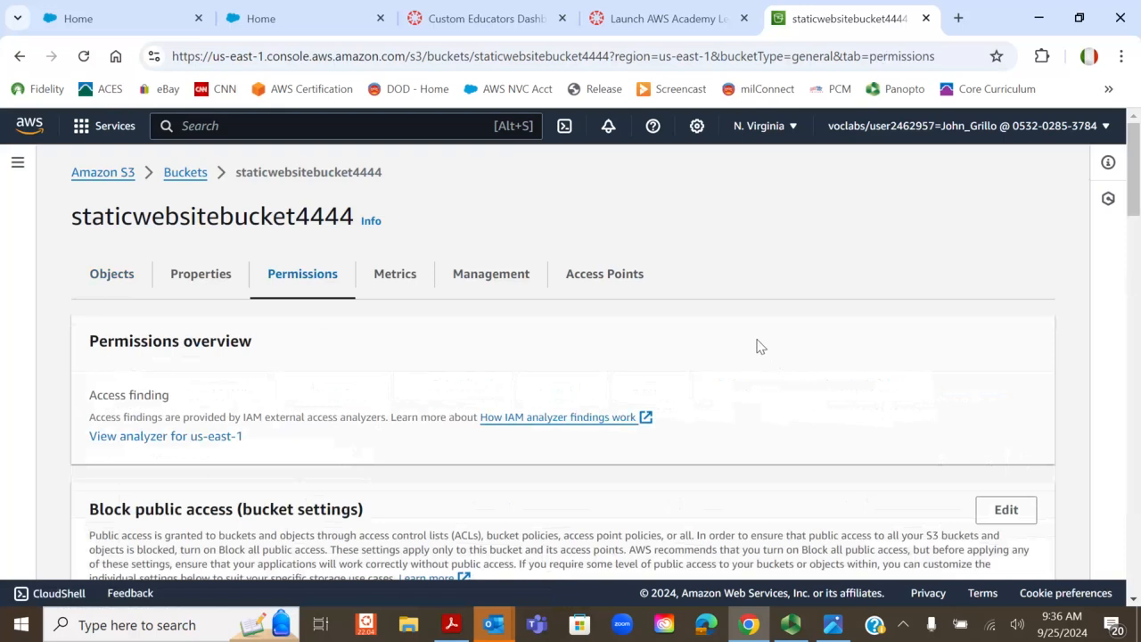
scroll(754, 323, down, 3)
scroll(582, 326, down, 2)
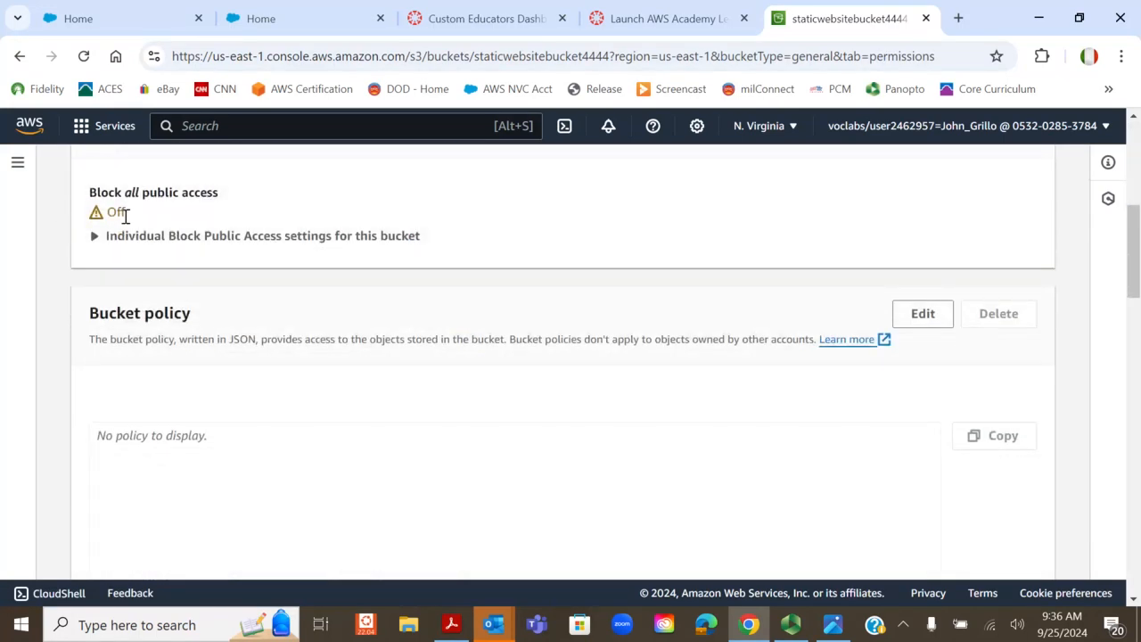
scroll(623, 305, down, 1)
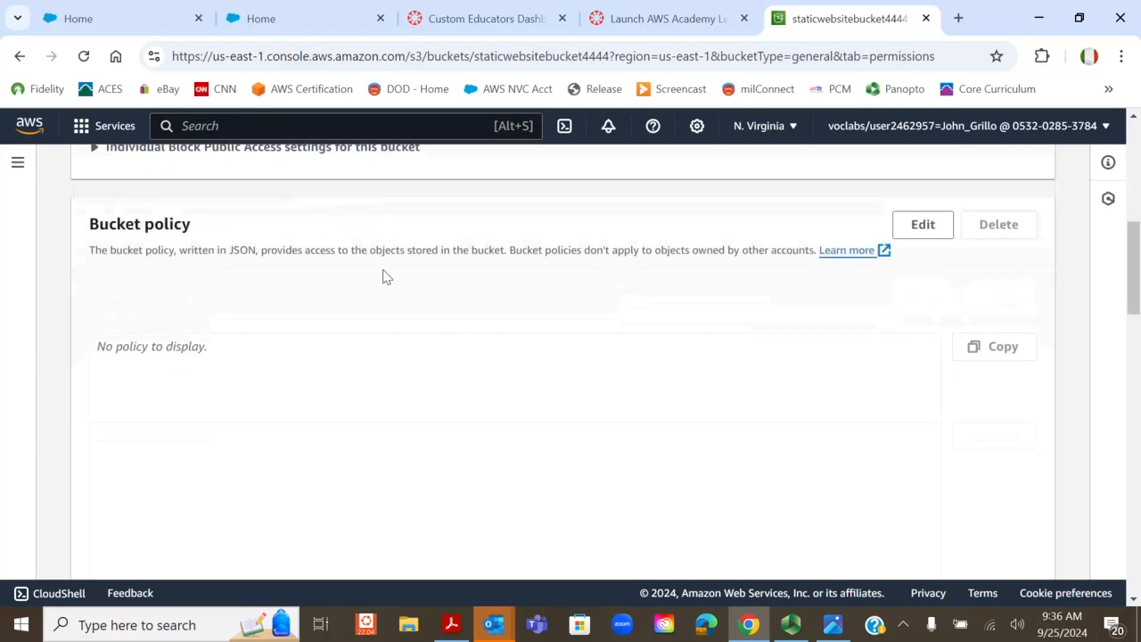
click(923, 225)
scroll(195, 258, down, 3)
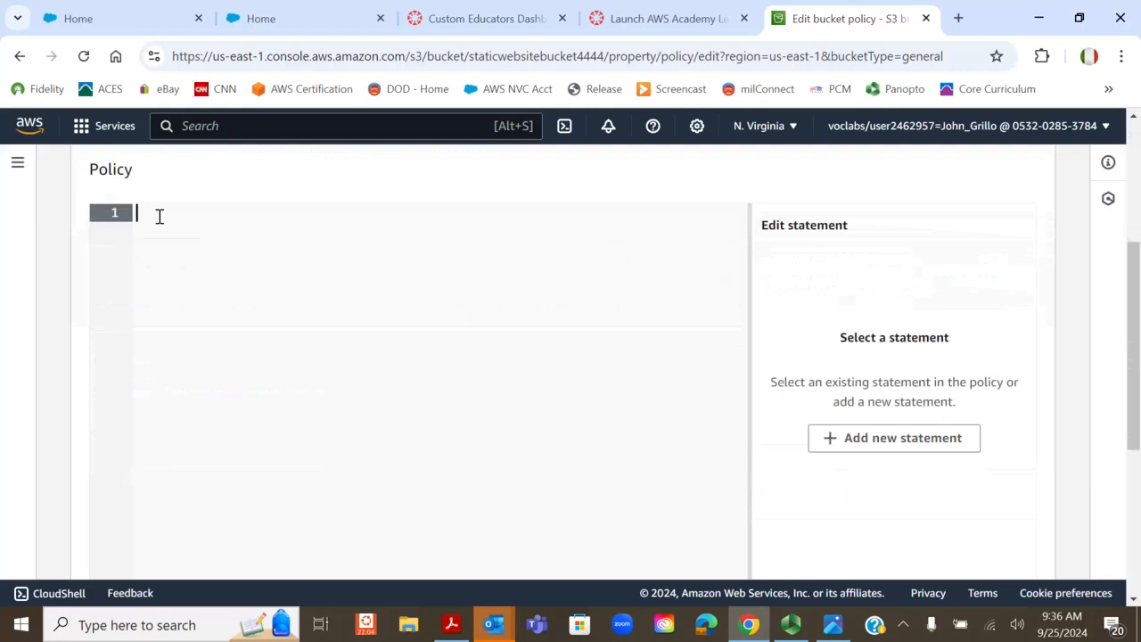
Open the Lab 4 - Step 13 Script text file from the Instructor Created Labs on AWS folder in Documents, using File Explorer.
click(408, 627)
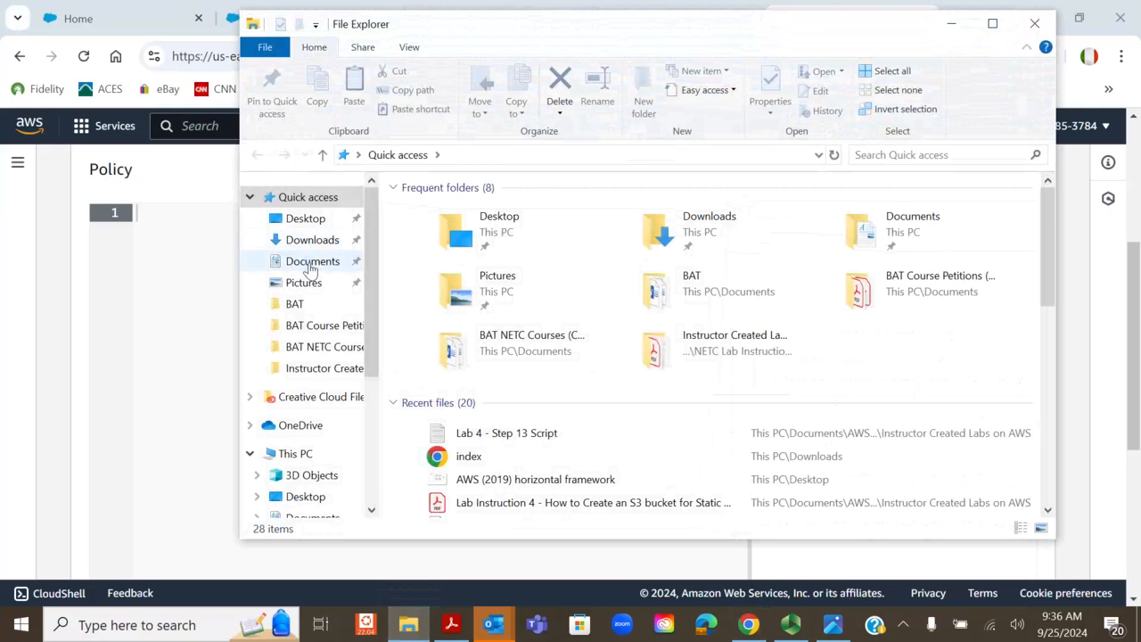
click(307, 260)
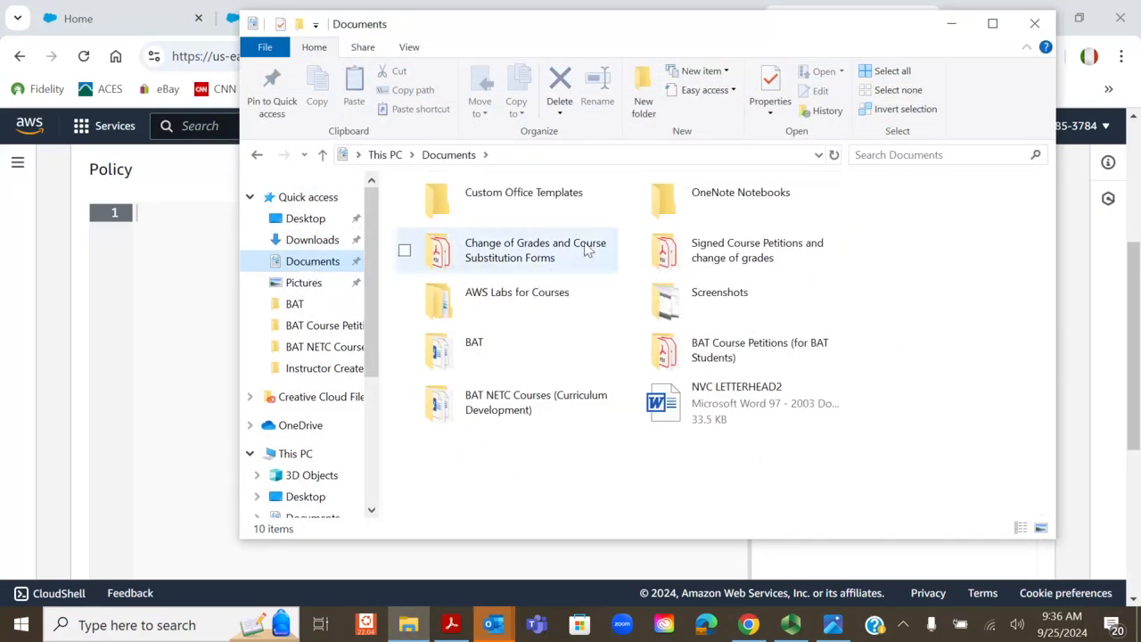
double_click(535, 297)
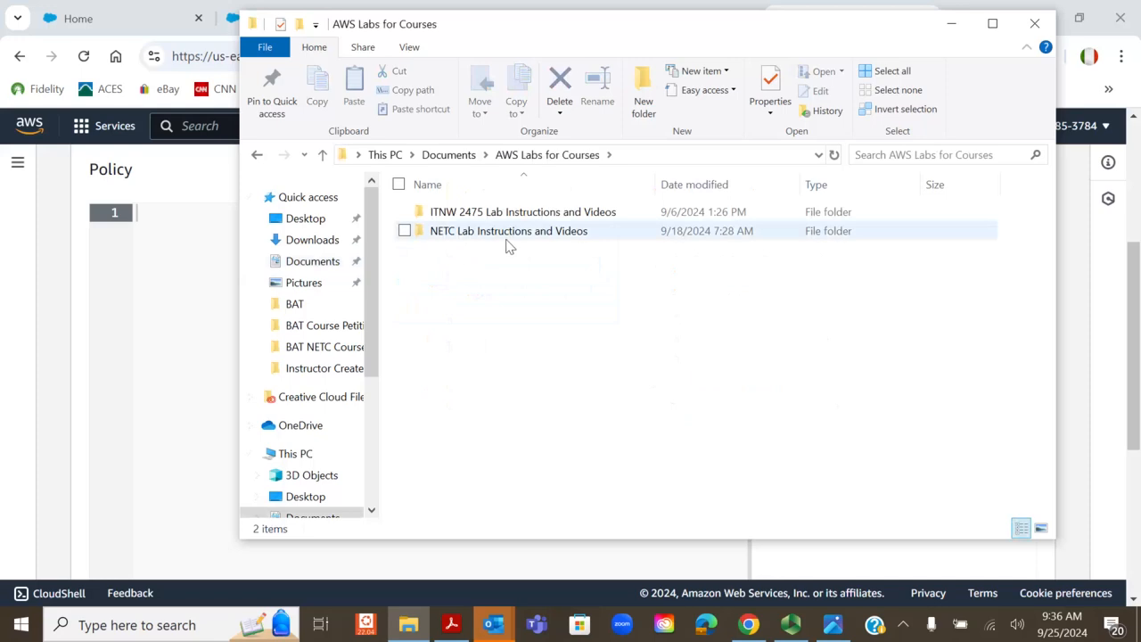
double_click(506, 233)
double_click(481, 230)
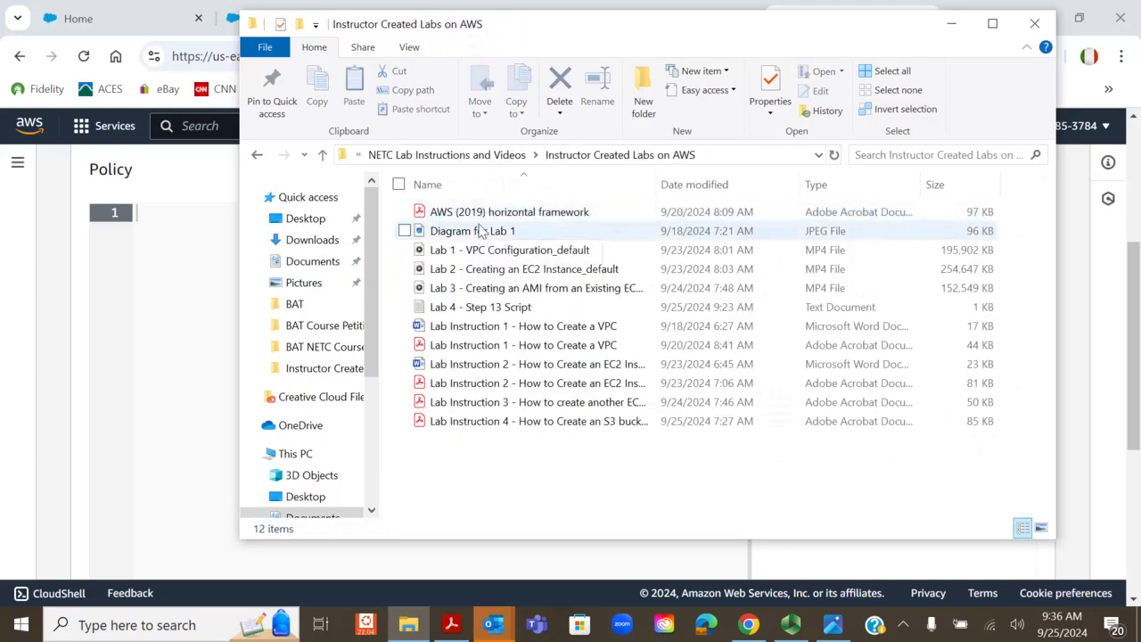
double_click(516, 307)
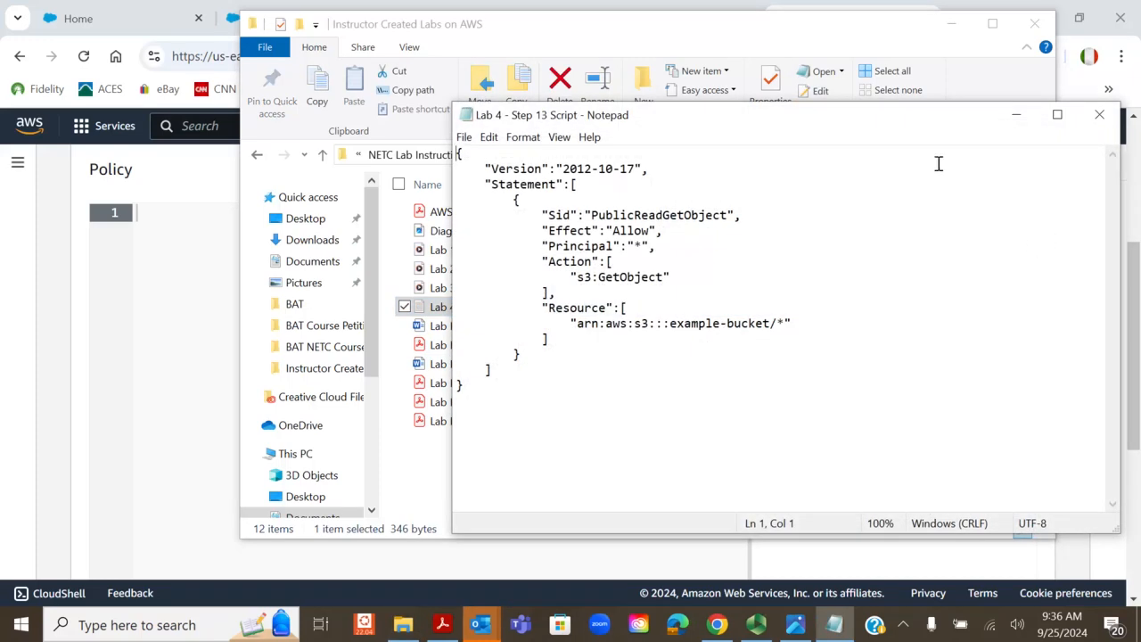
Copy the entire JSON policy from the Notepad script and paste it into the bucket policy editor in Chrome.
drag(459, 154, 464, 392)
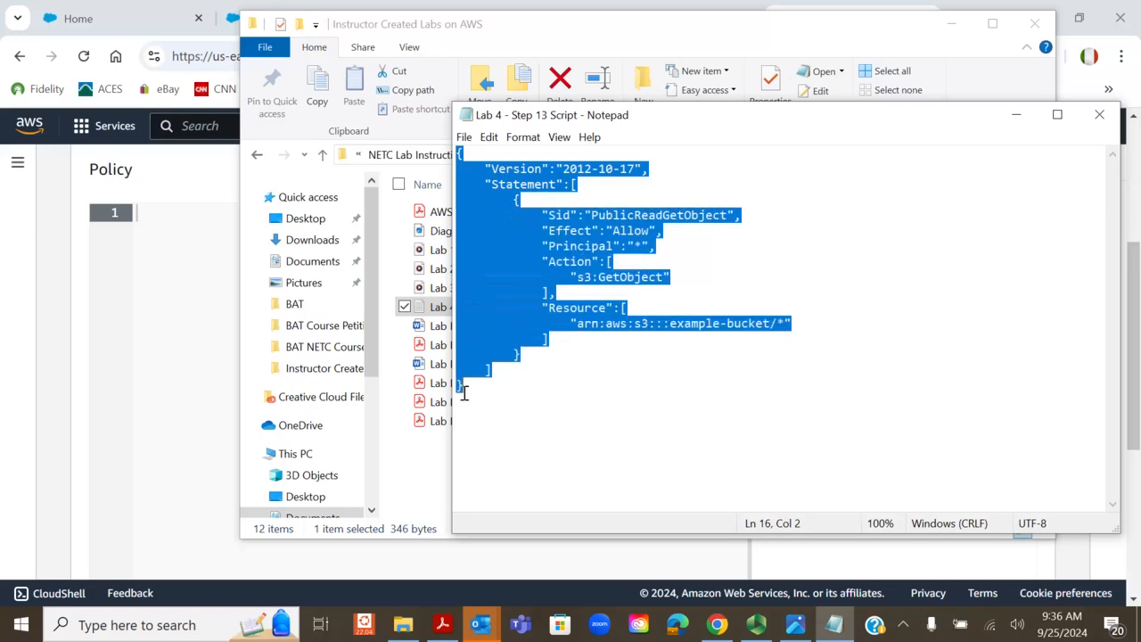
right_click(485, 231)
click(443, 281)
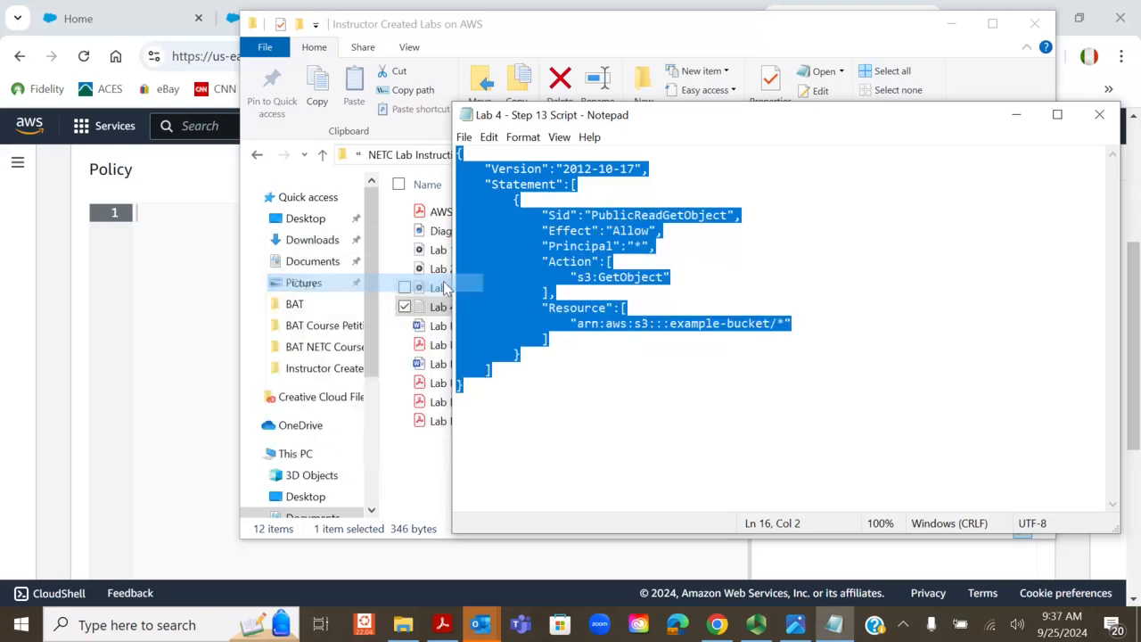
click(1018, 120)
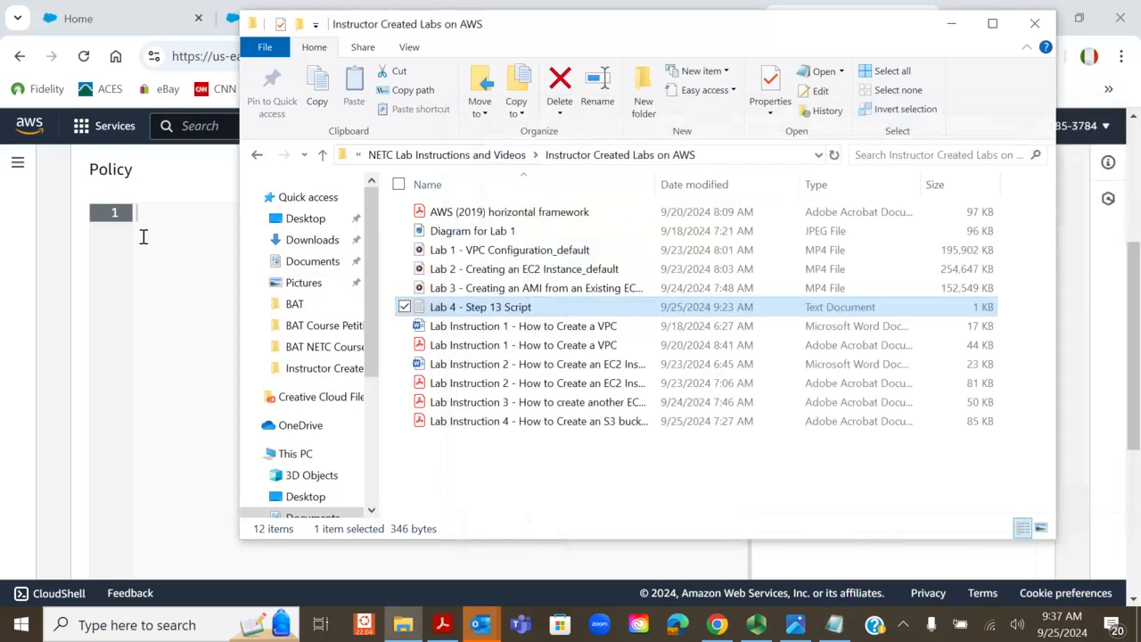
click(150, 232)
right_click(148, 217)
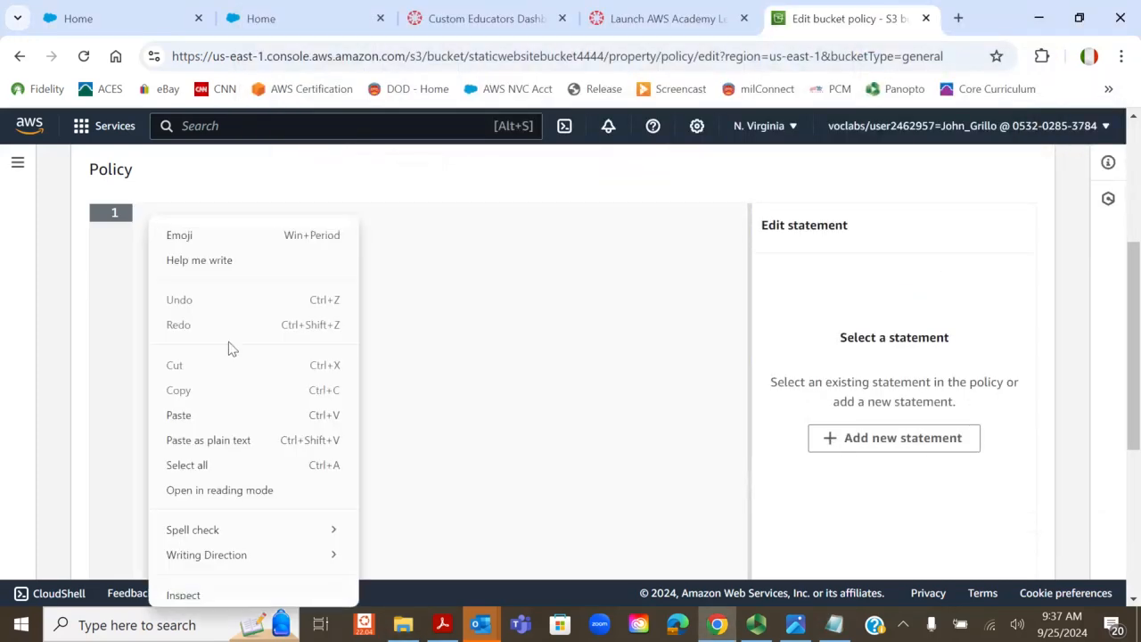
click(248, 422)
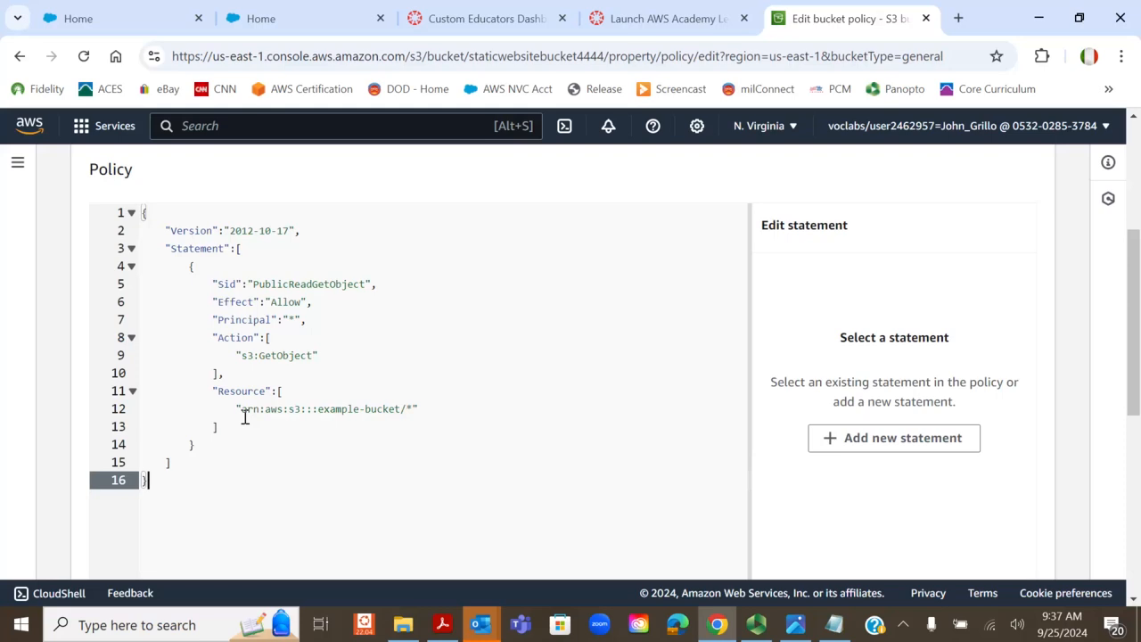
key(Return)
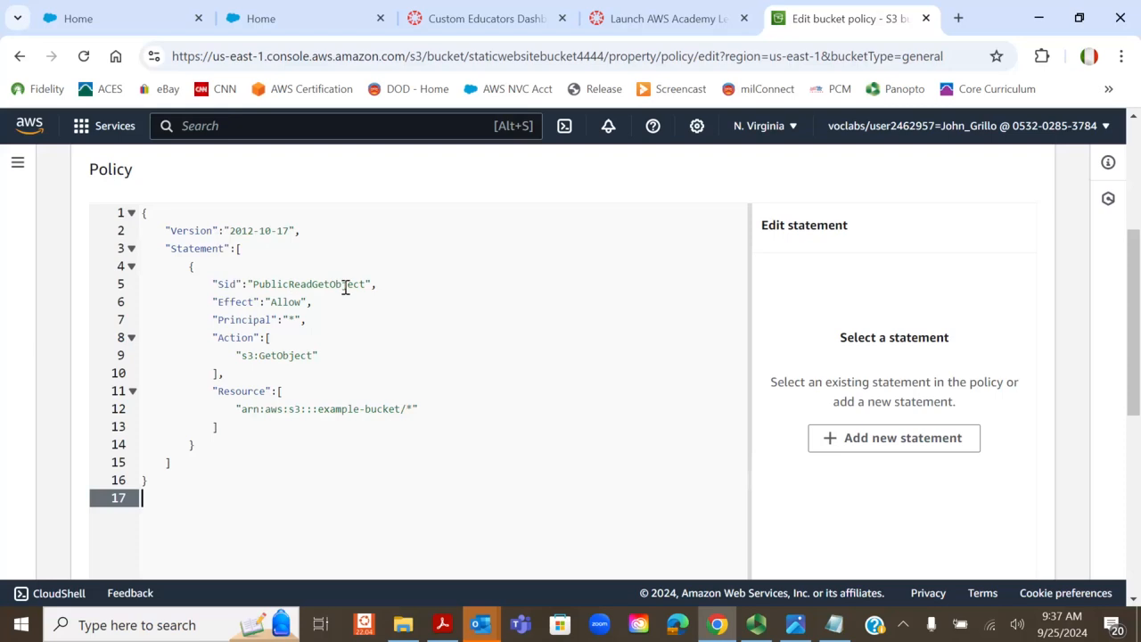
Replace example-bucket in the policy's Resource ARN with staticwebsitebucket4444, copied from the Bucket ARN.
drag(318, 408, 402, 411)
scroll(495, 470, up, 3)
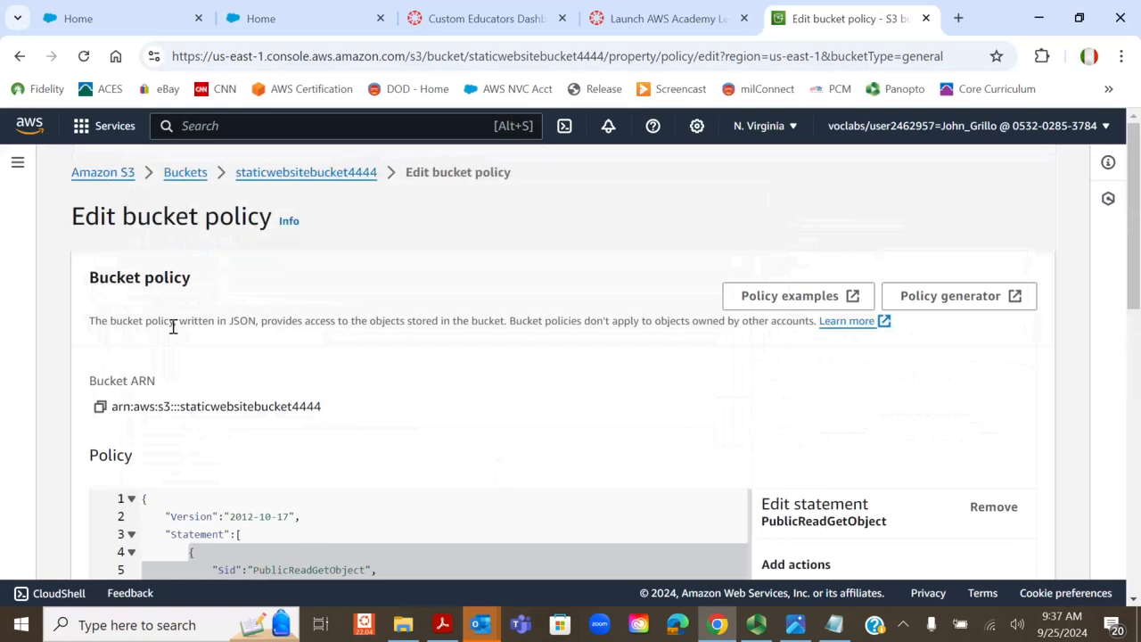
scroll(179, 321, down, 2)
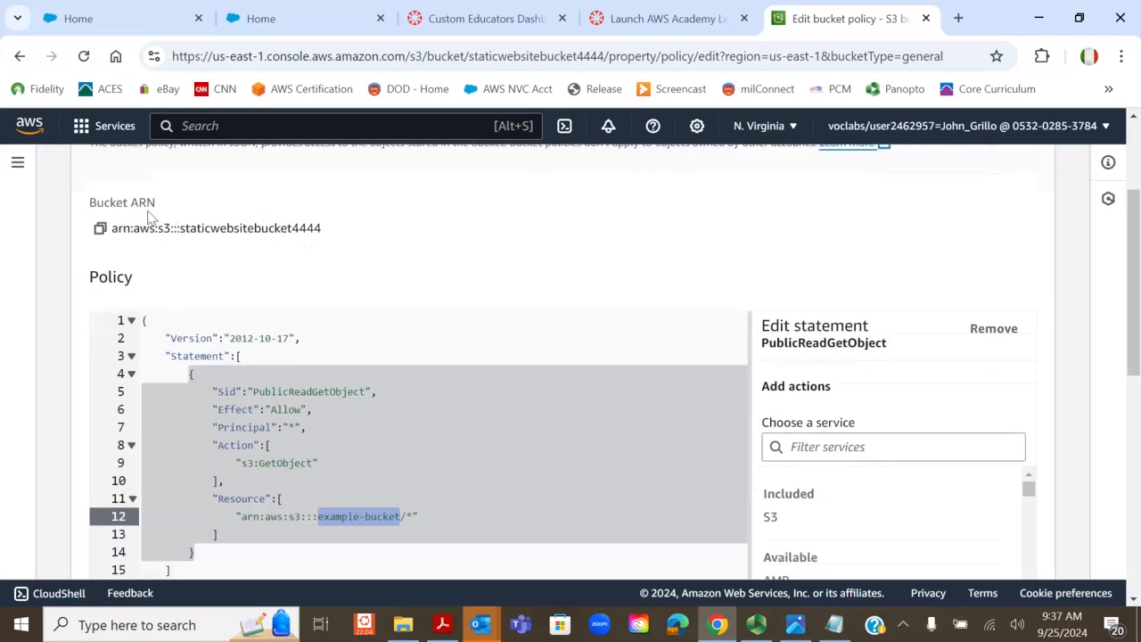
drag(90, 201, 163, 214)
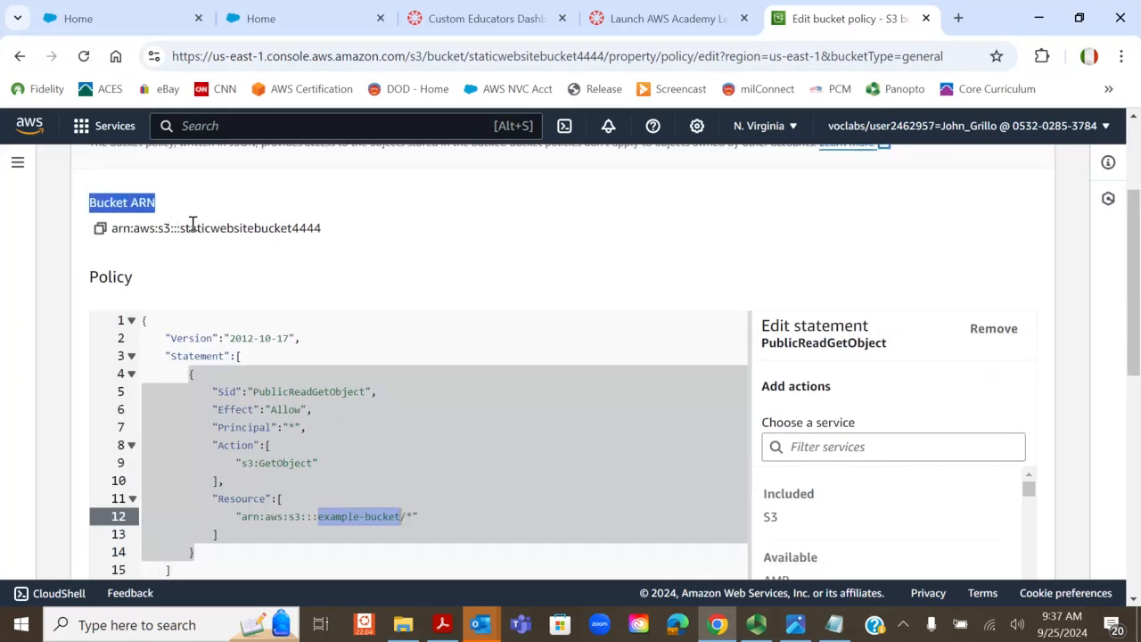
drag(180, 229, 328, 234)
right_click(311, 232)
click(338, 254)
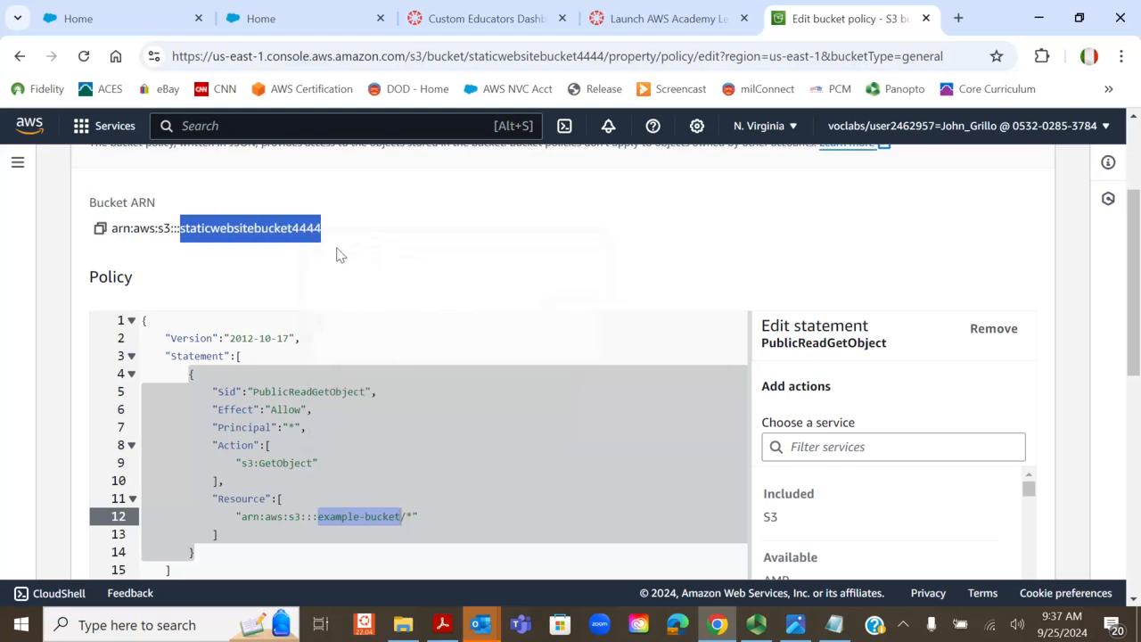
right_click(352, 519)
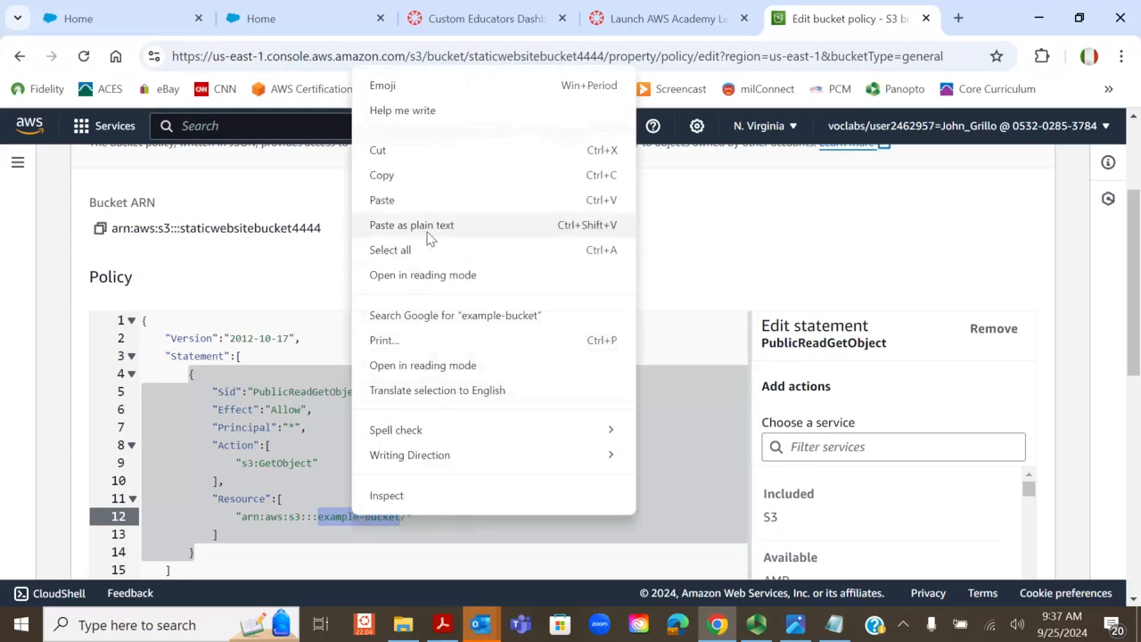
click(432, 206)
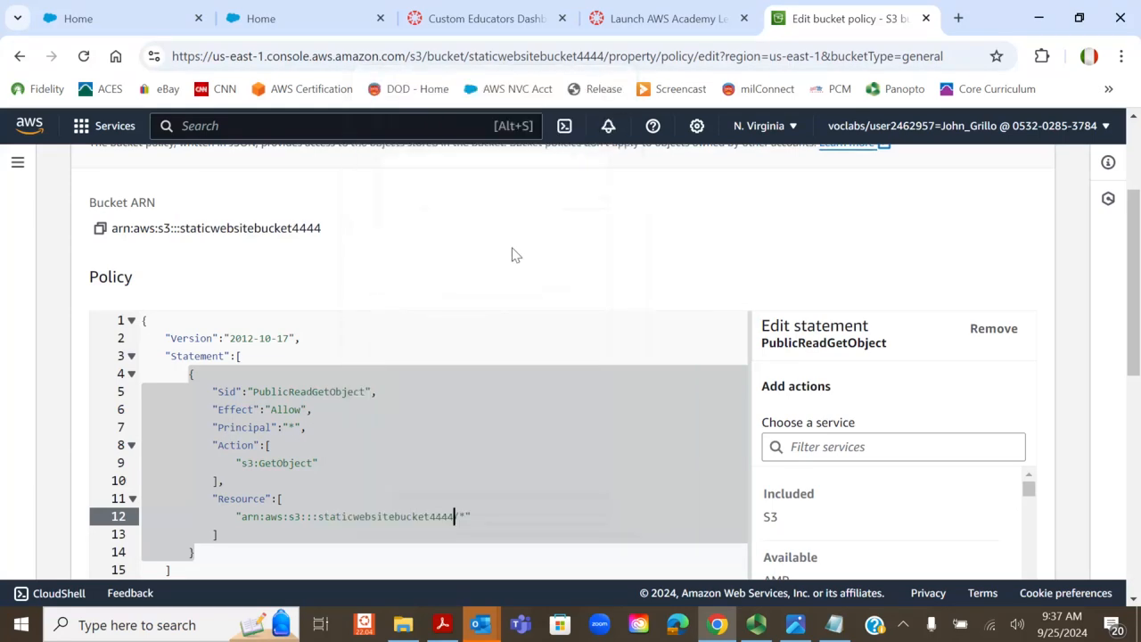
Save the bucket policy changes, review the saved policy on the bucket's permissions page and dismiss the notification.
scroll(724, 338, down, 1)
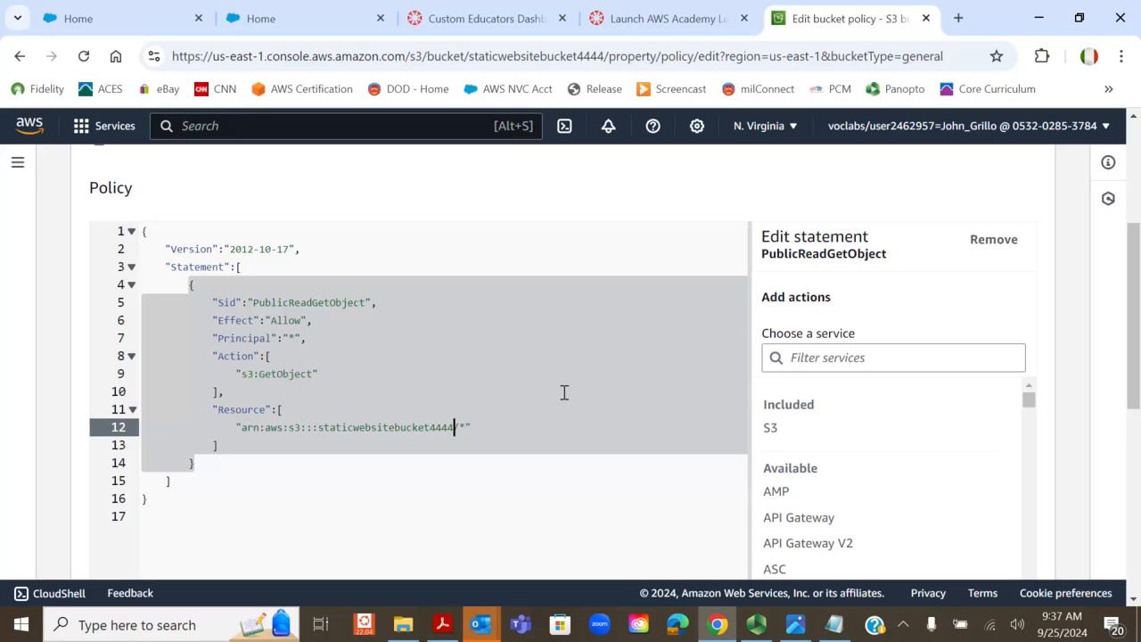
scroll(561, 415, down, 4)
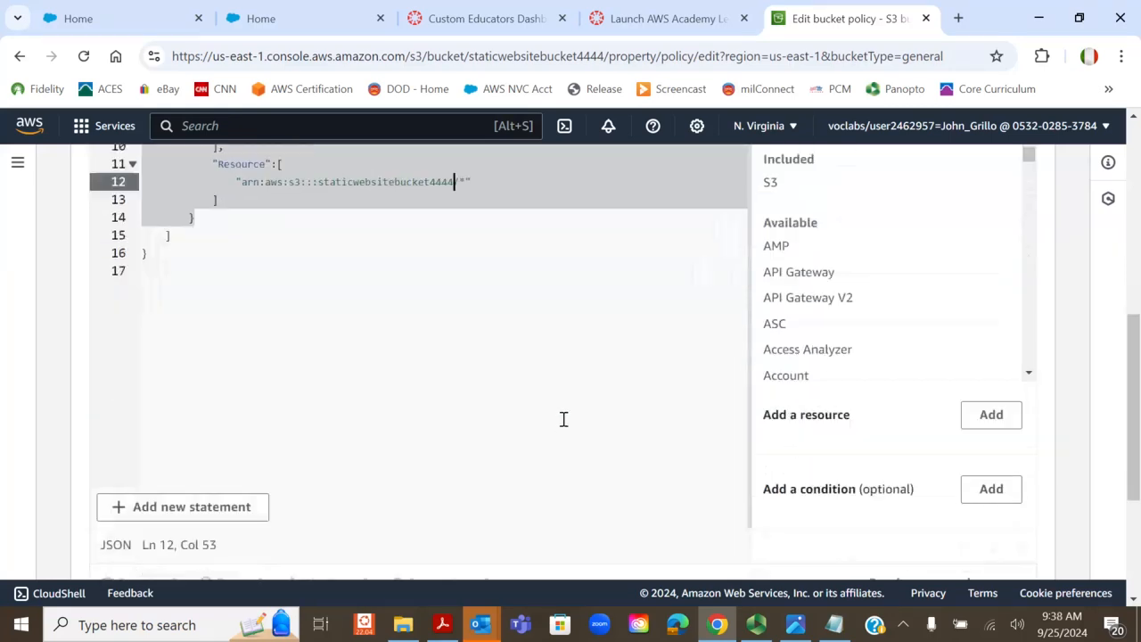
scroll(567, 421, down, 1)
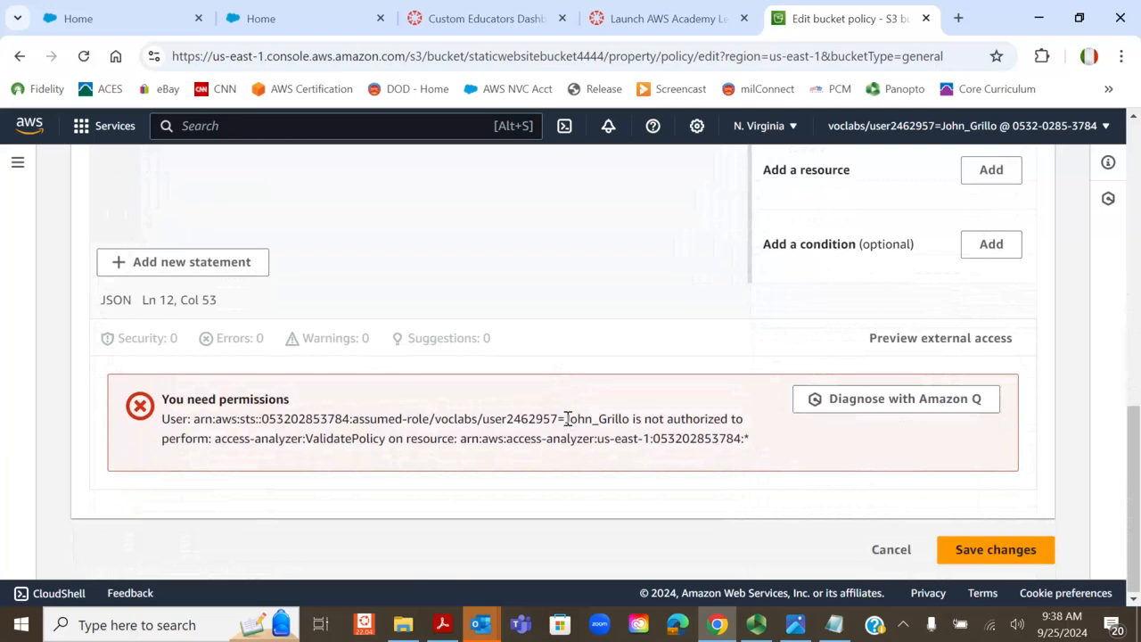
click(998, 552)
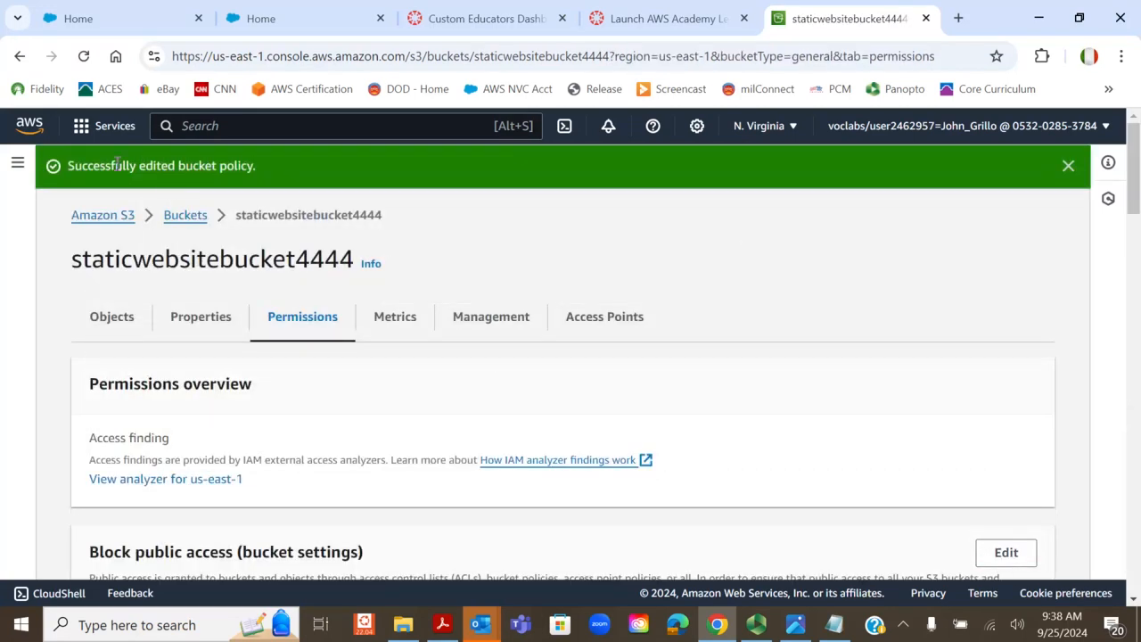
scroll(515, 443, down, 8)
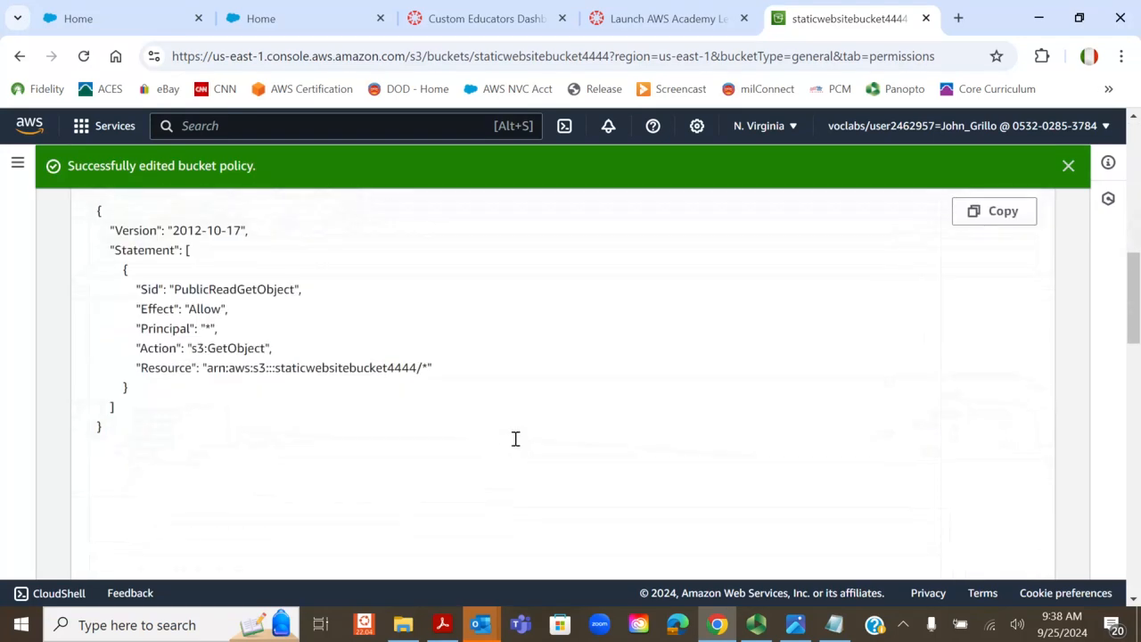
scroll(515, 443, up, 8)
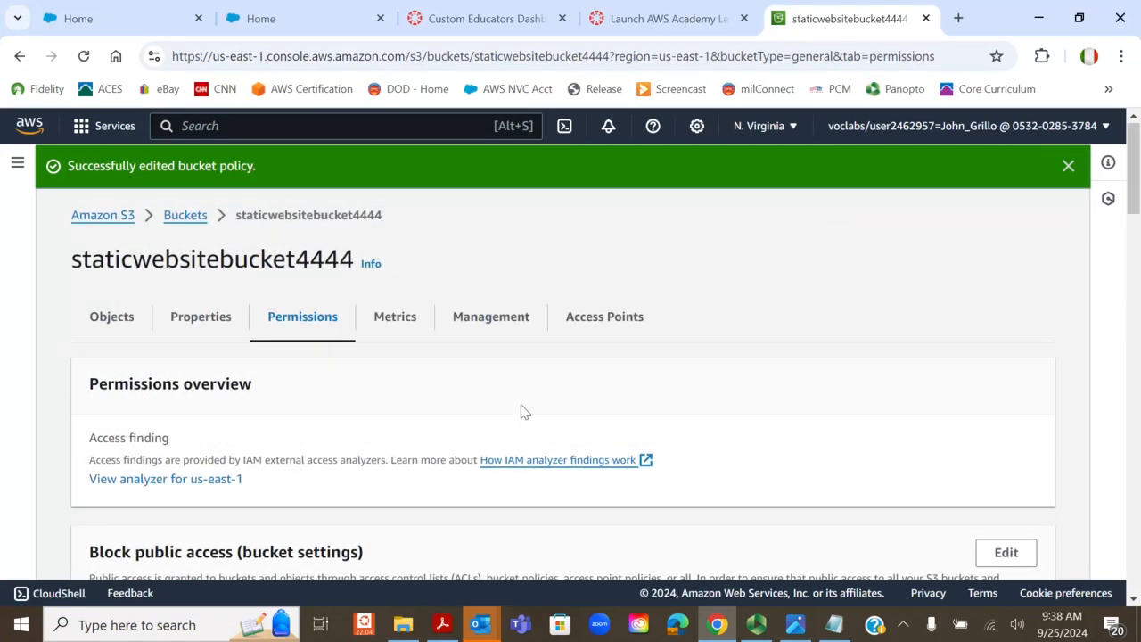
click(1068, 168)
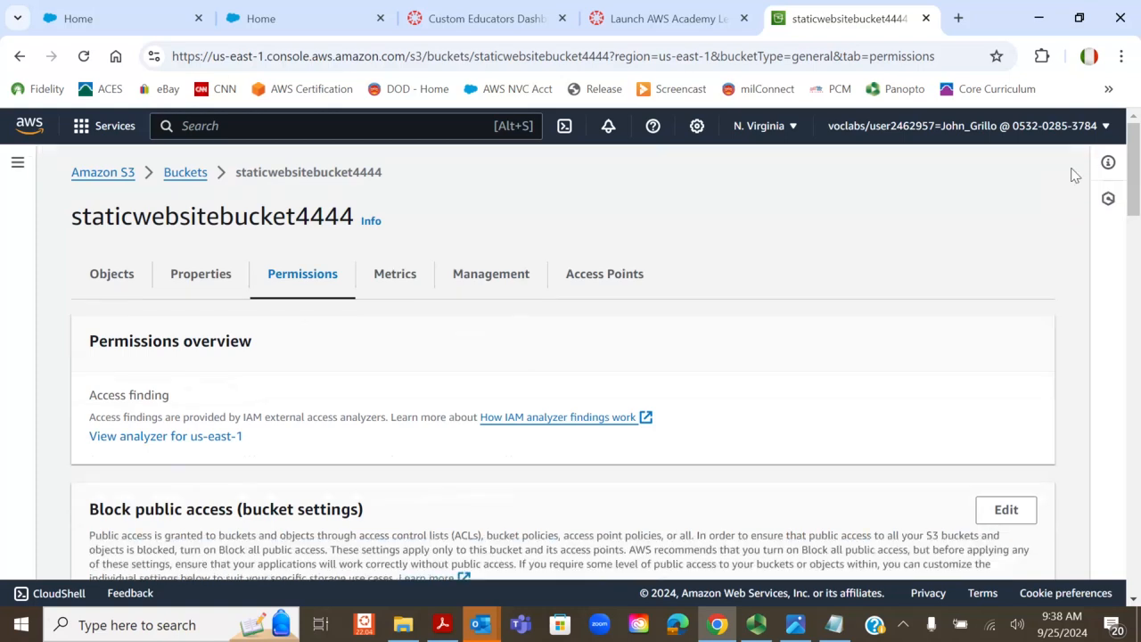
Switch to the lab instructions PDF in Acrobat and read steps 14 and 15 and Task 3 on uploading an HTML document.
click(442, 624)
scroll(661, 352, down, 3)
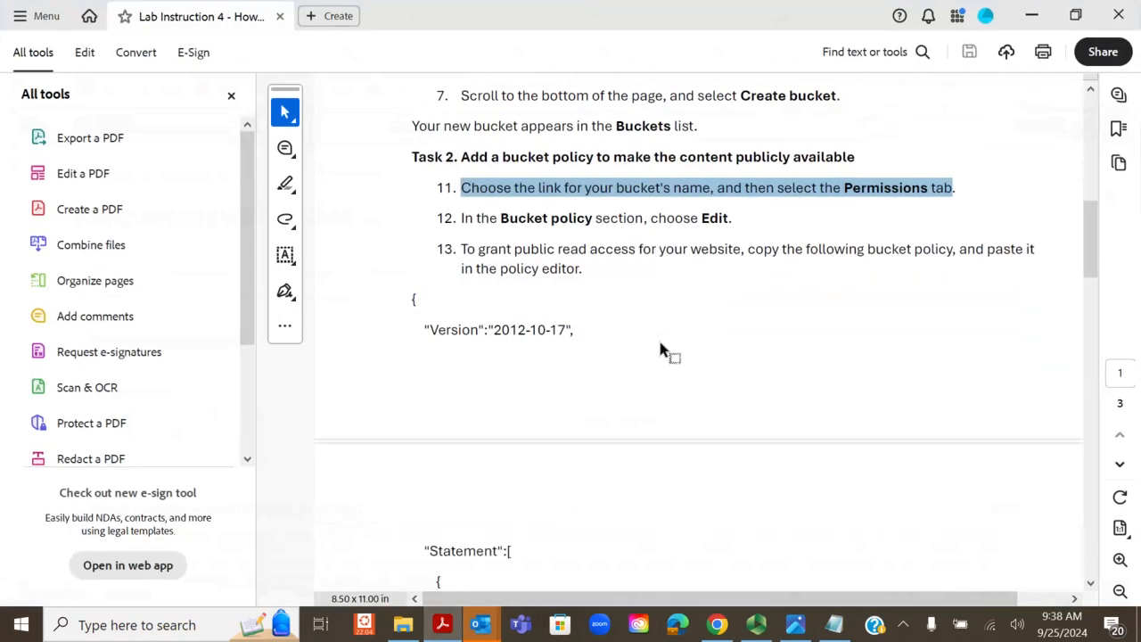
scroll(661, 374, down, 7)
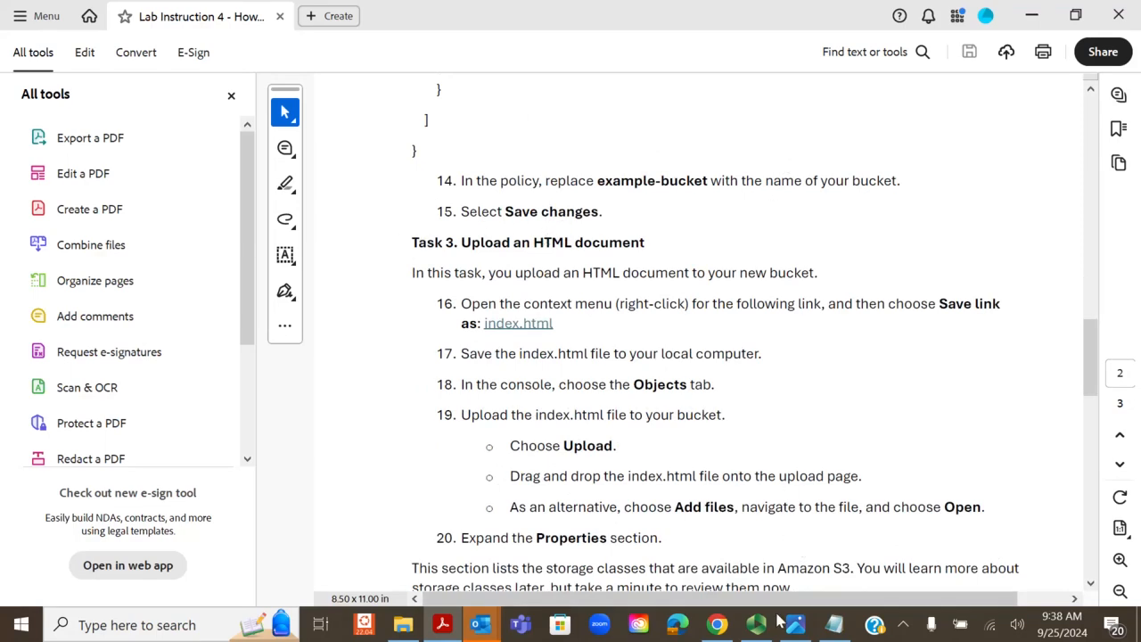
Glance at the Notepad script, then switch to Chrome and review the bucket policy on the permissions page.
click(836, 628)
click(836, 627)
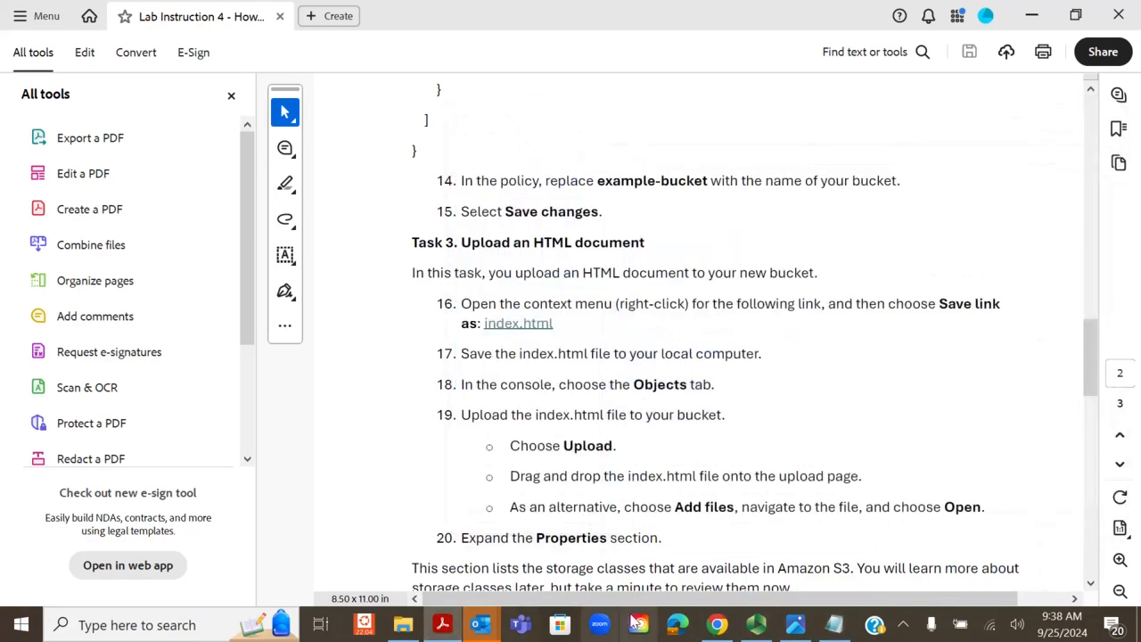
click(717, 624)
scroll(481, 361, down, 5)
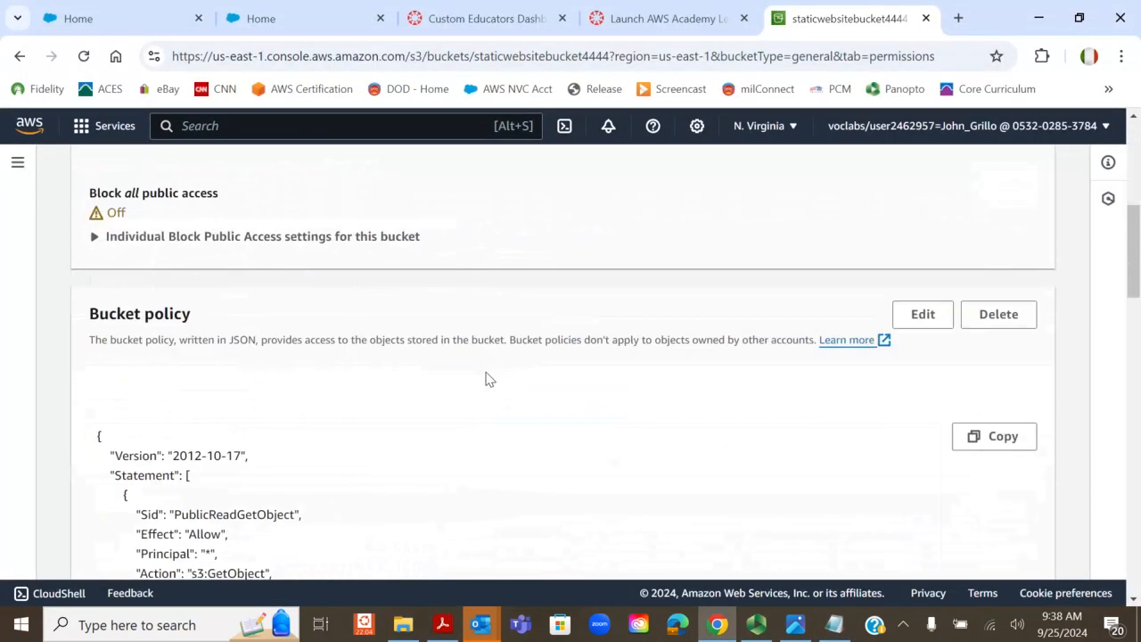
Open the object list of staticwebsitebucket4444 and start an upload to the bucket.
scroll(487, 380, down, 15)
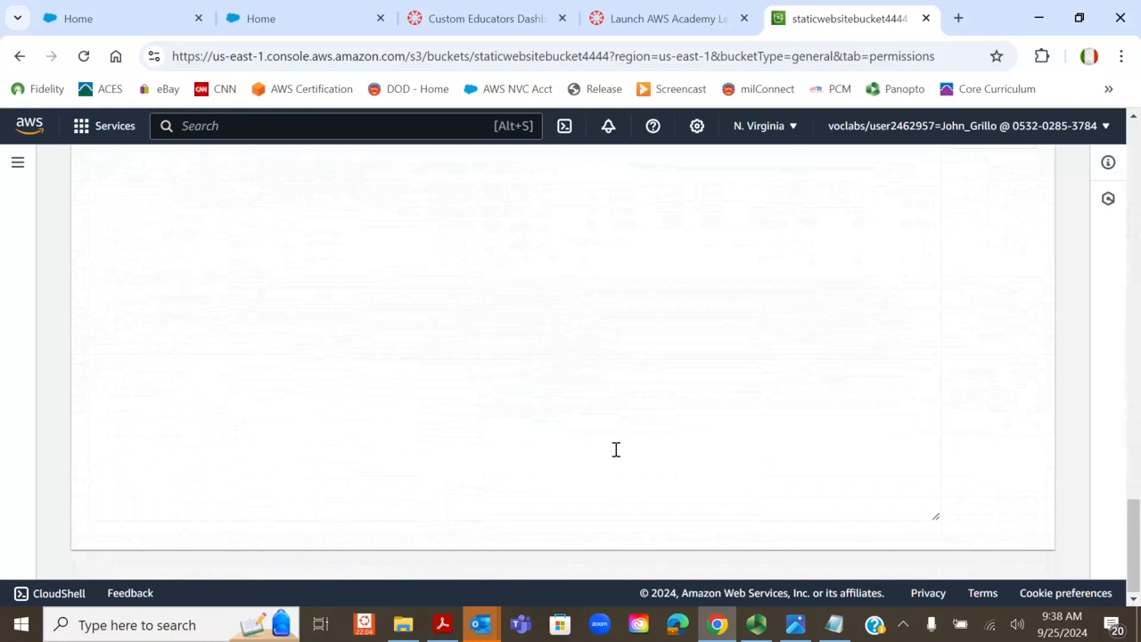
scroll(504, 377, up, 8)
scroll(588, 379, up, 10)
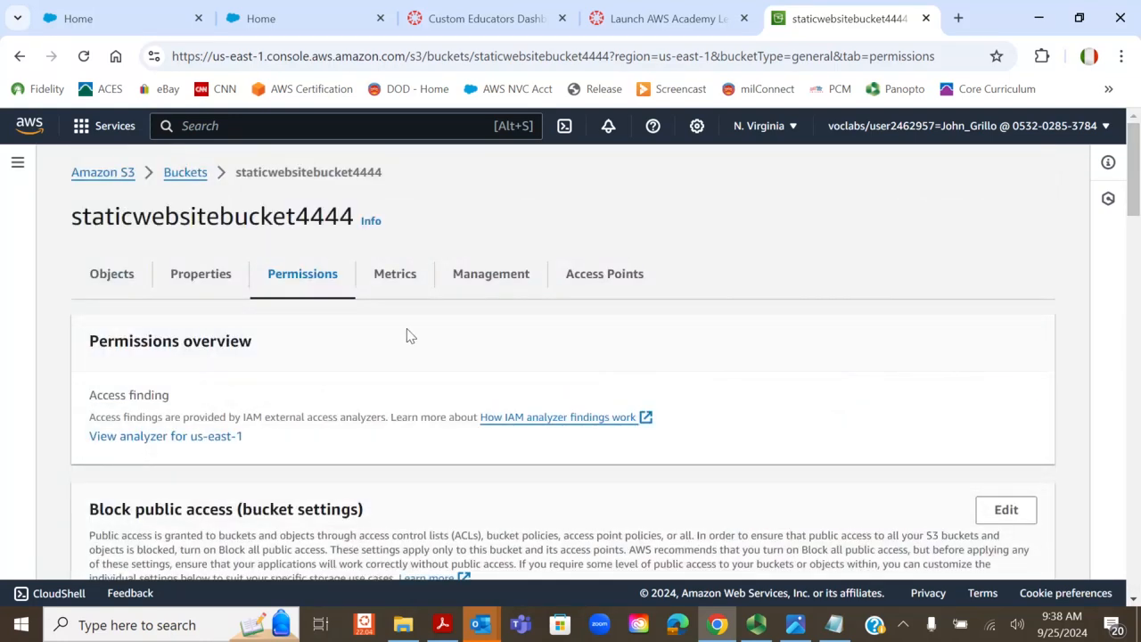
scroll(410, 331, down, 2)
scroll(402, 305, up, 2)
click(110, 283)
scroll(380, 303, down, 1)
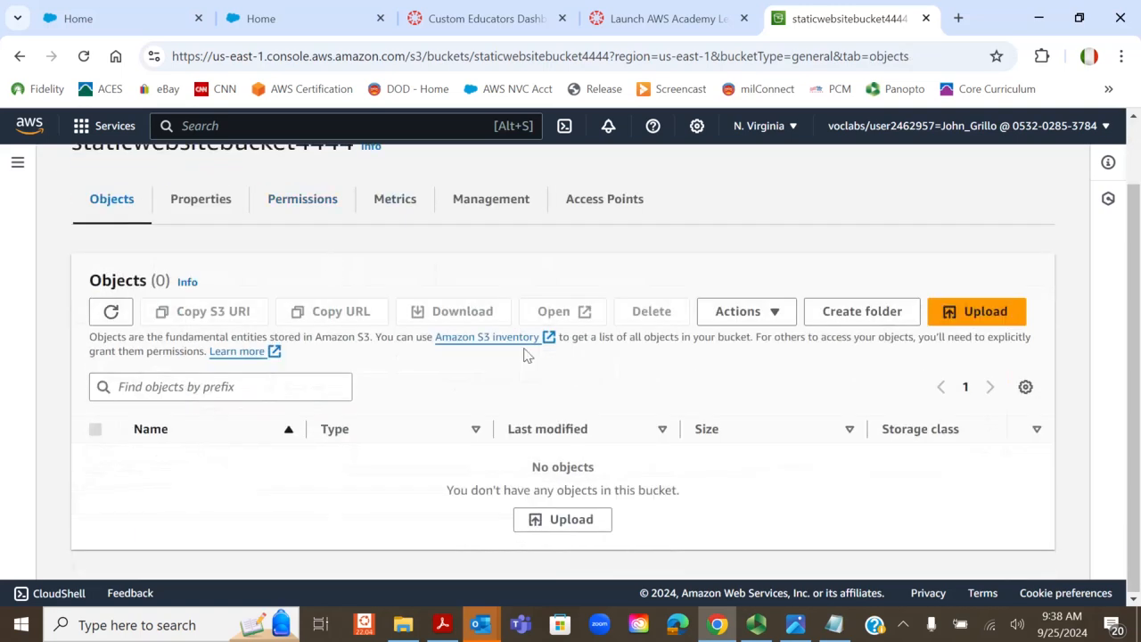
click(558, 521)
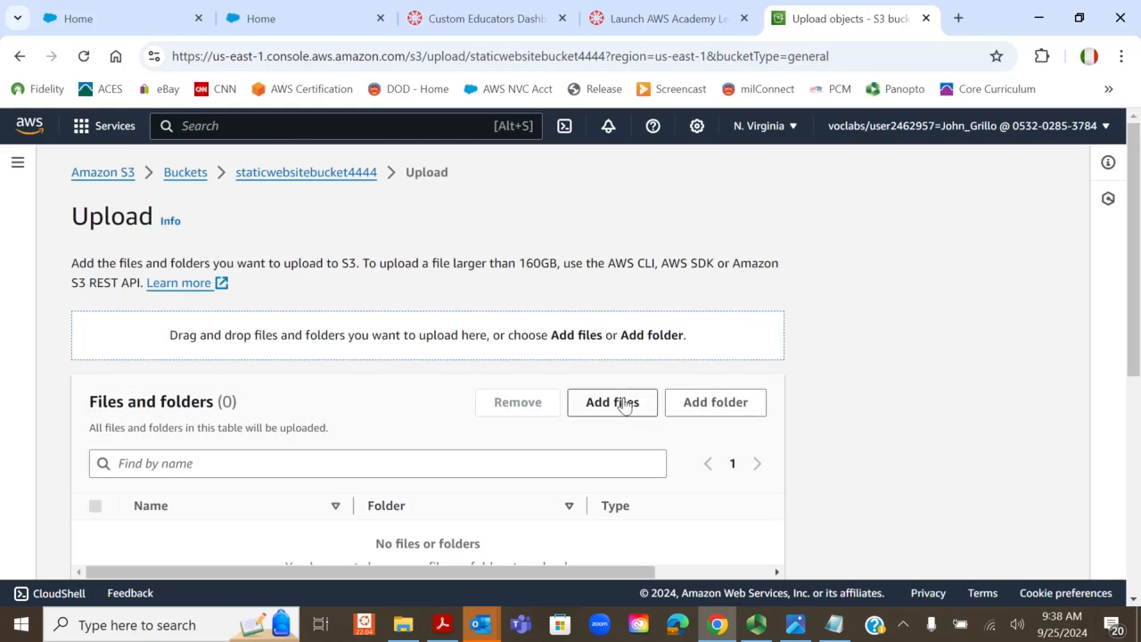
Browse for files to add, select index in the Downloads folder and open it in Notepad.
click(623, 403)
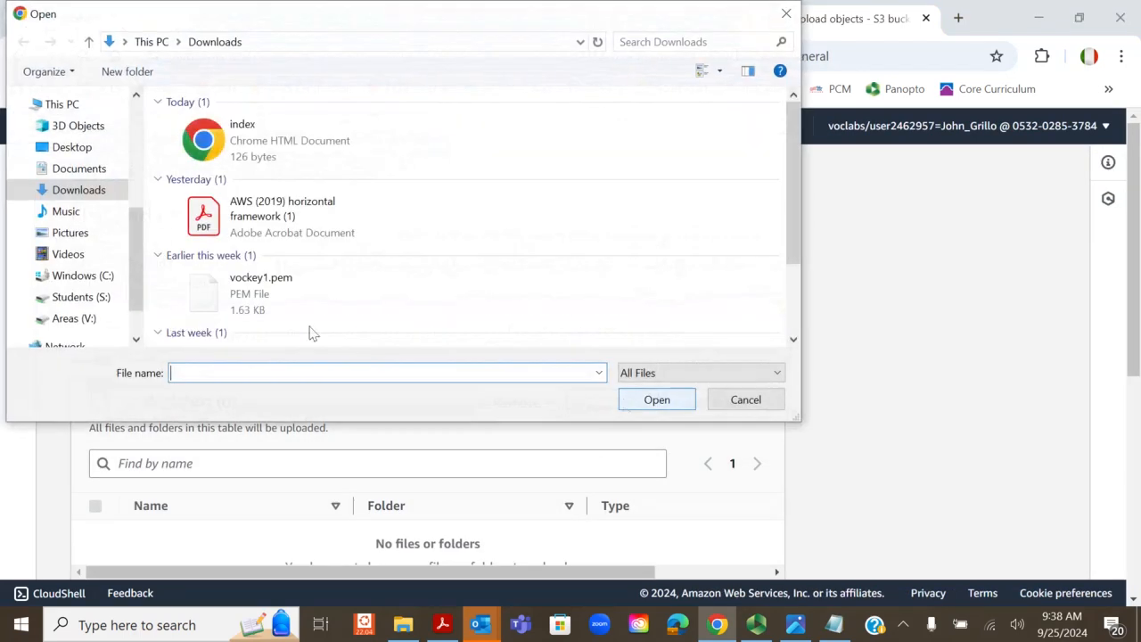
click(204, 142)
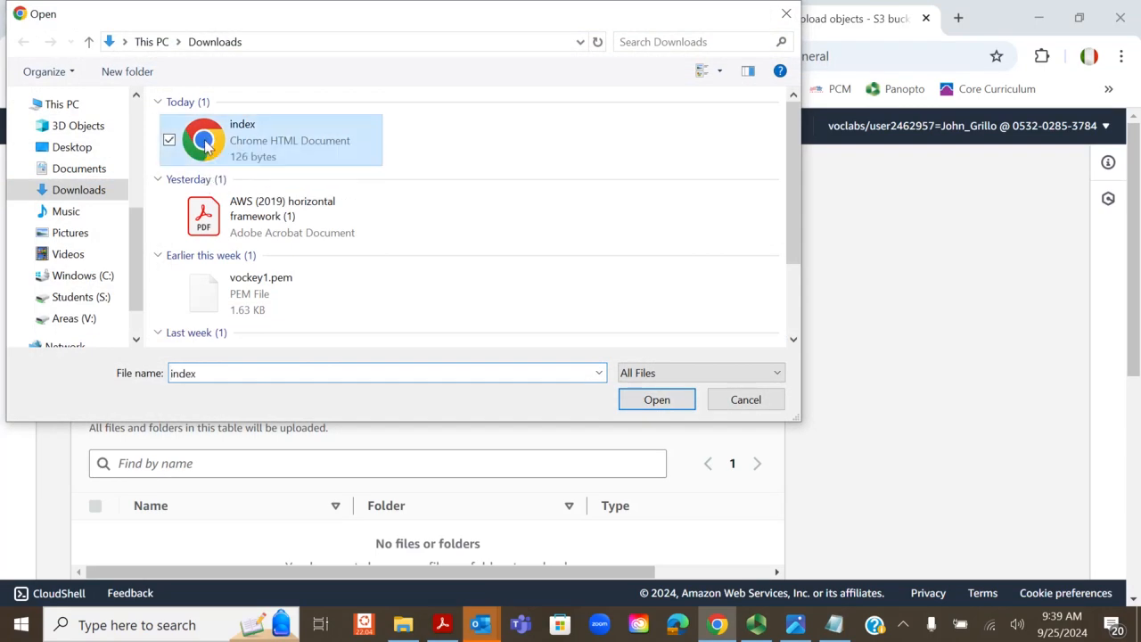
right_click(202, 147)
mouse_move(194, 271)
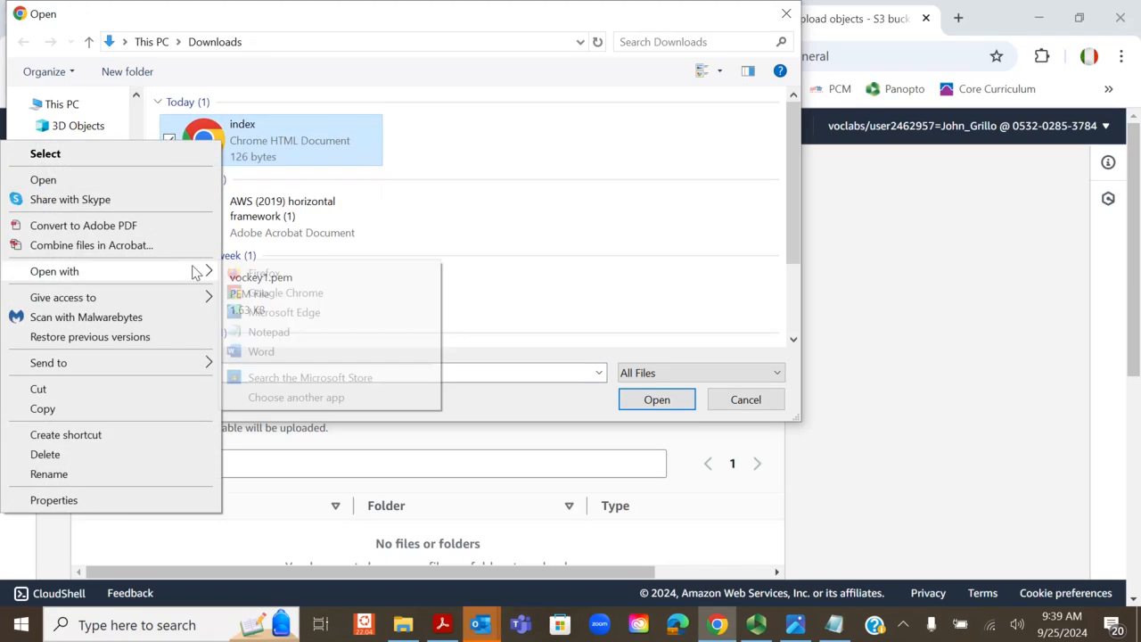
click(262, 337)
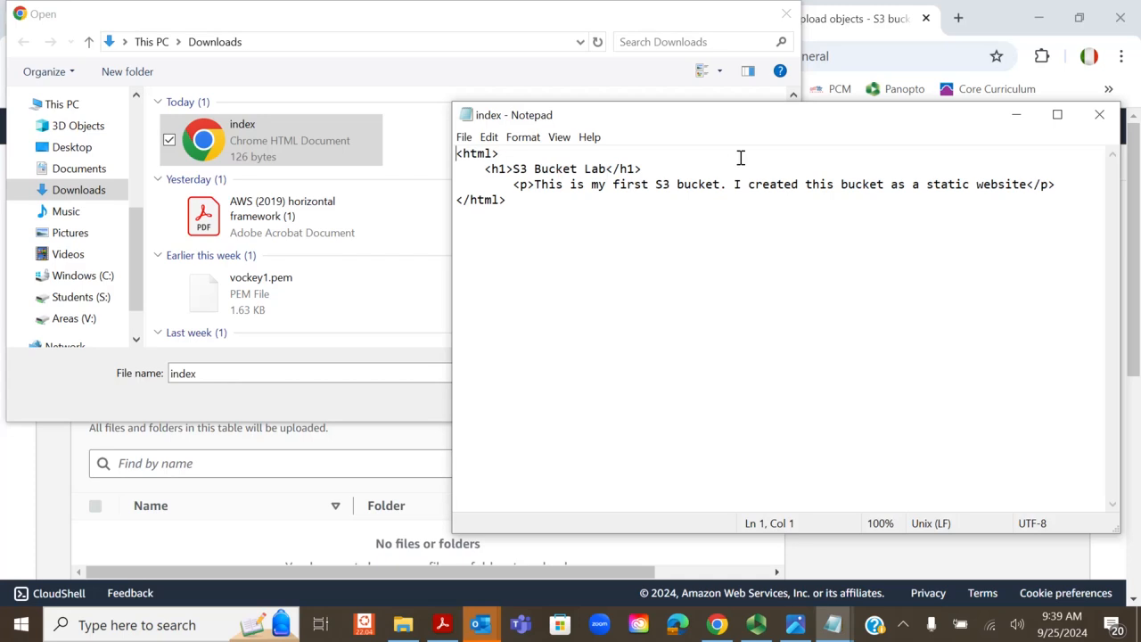
Examine the html, h1 and p tags and their text in the index file, and close Notepad.
drag(513, 156, 438, 155)
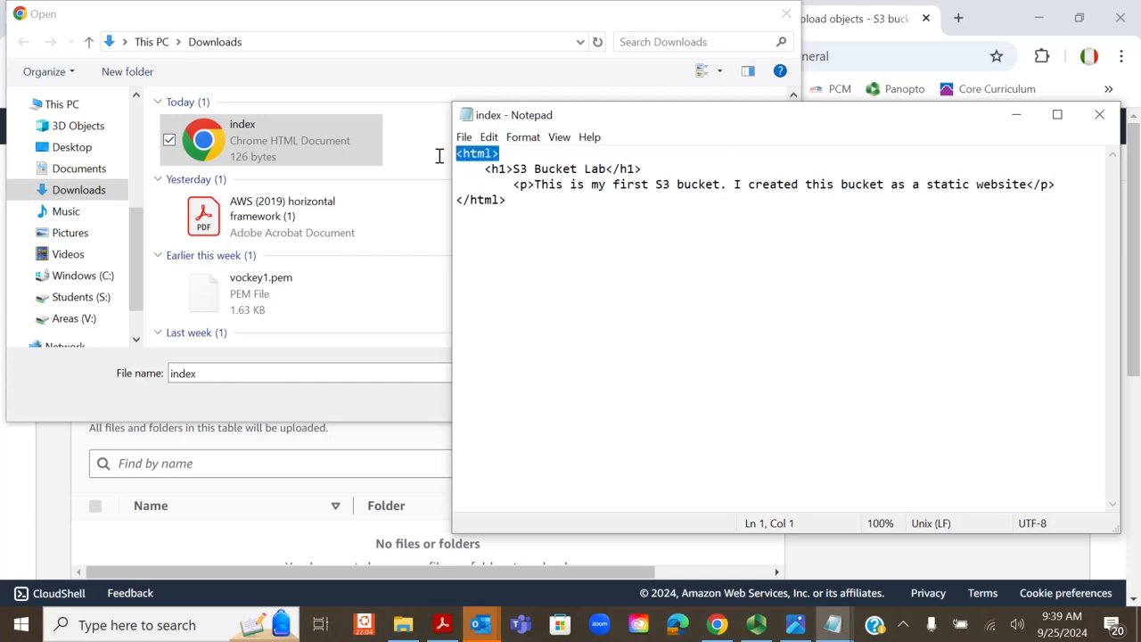
click(515, 153)
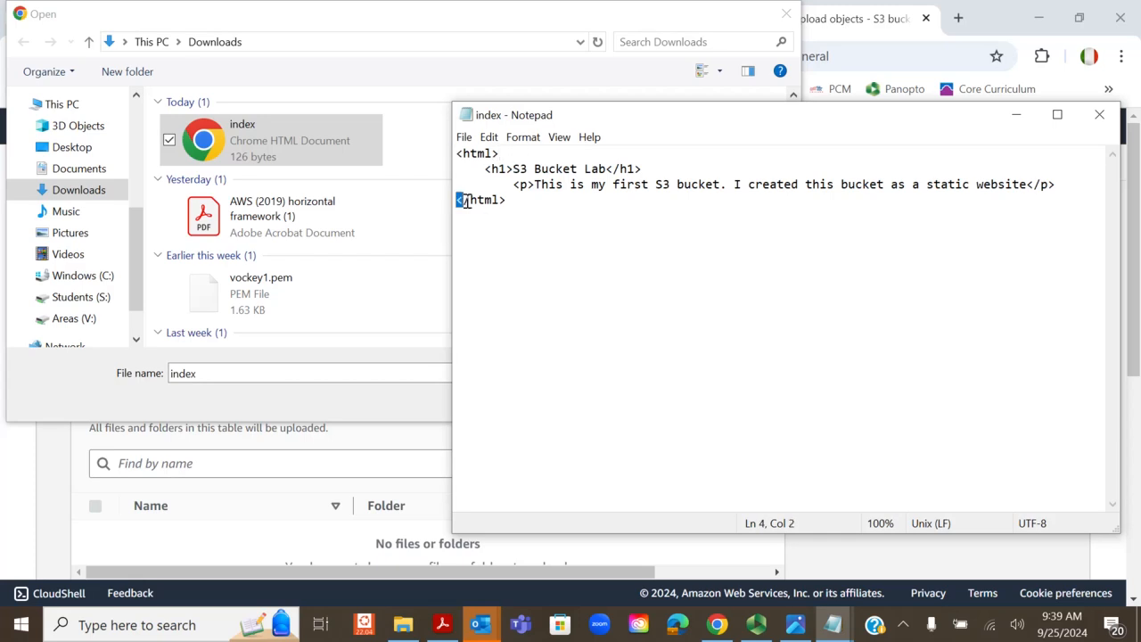
drag(457, 200, 513, 200)
click(510, 203)
drag(493, 168, 510, 170)
drag(514, 168, 604, 169)
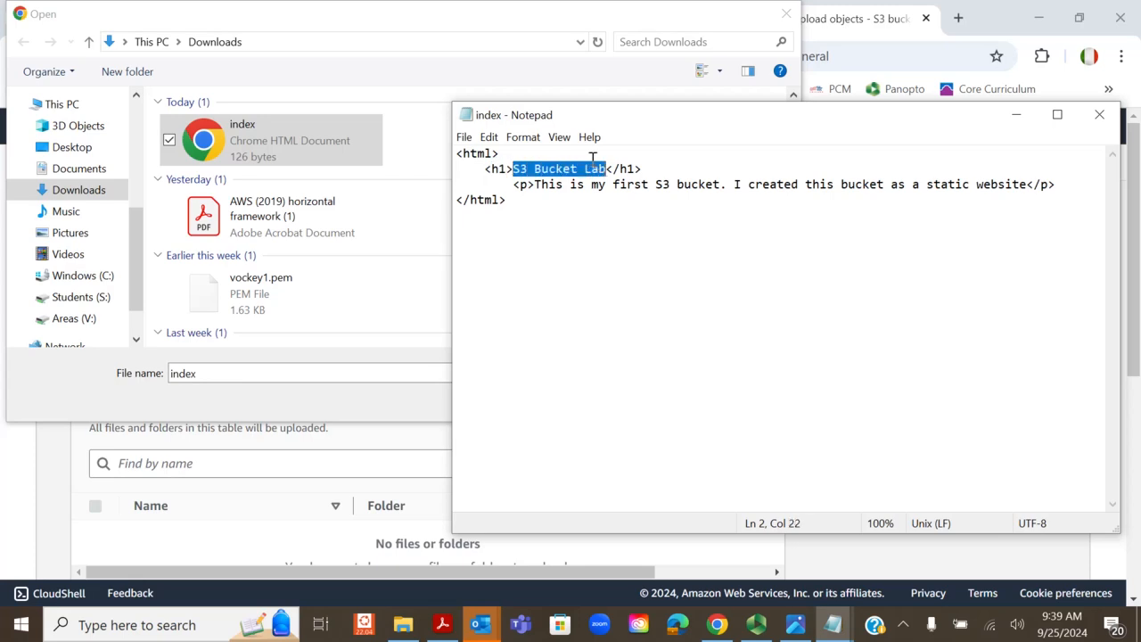
drag(609, 170, 640, 170)
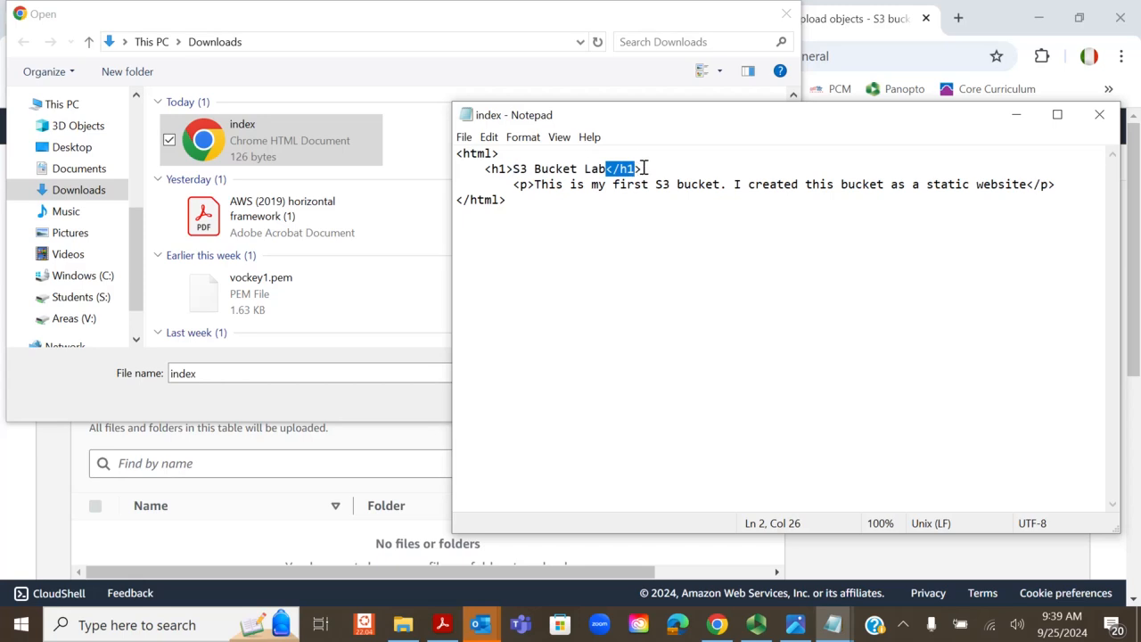
click(644, 168)
double_click(525, 185)
drag(541, 186, 1031, 184)
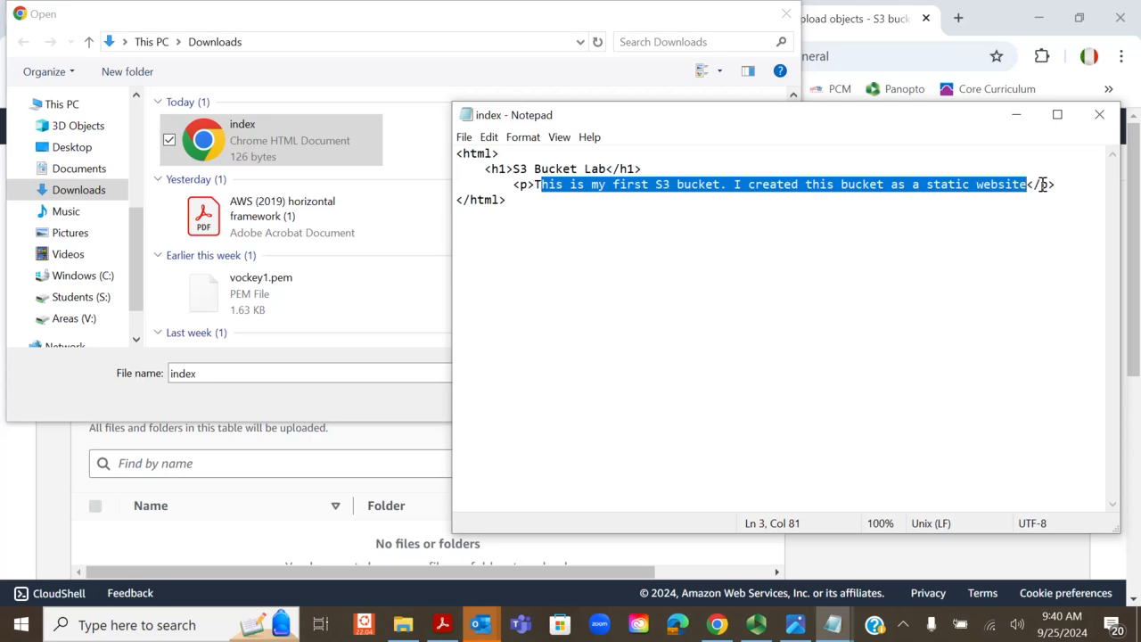
drag(1033, 184, 1048, 183)
click(851, 333)
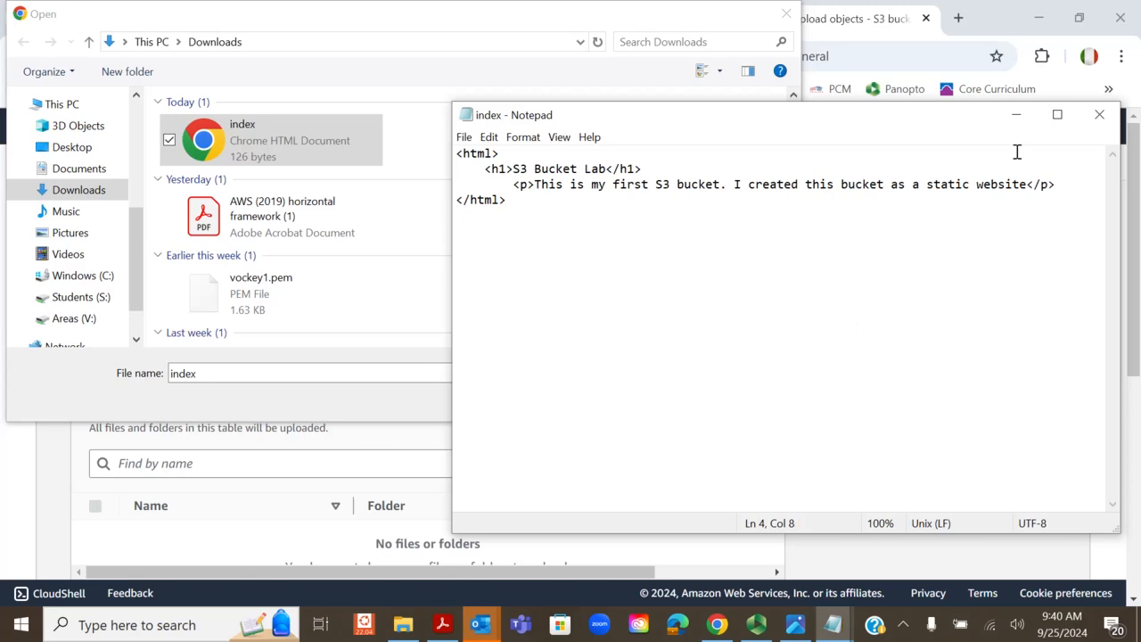
click(1100, 114)
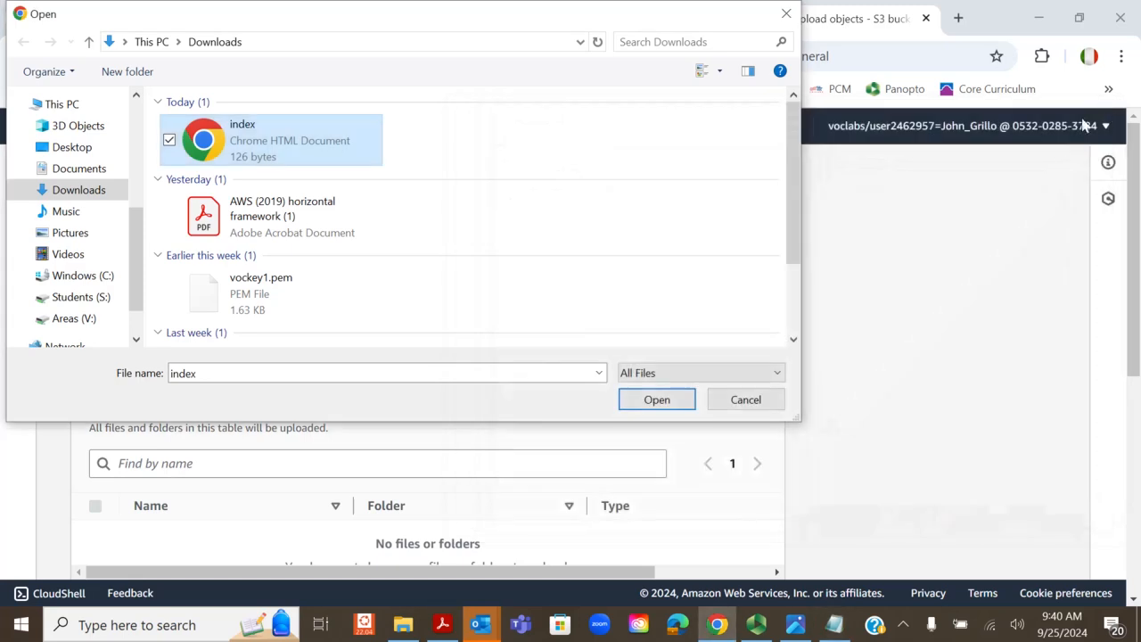
Add index.html to the file list, upload it to the bucket and close the upload status page.
click(659, 401)
scroll(673, 401, down, 5)
scroll(687, 374, up, 5)
scroll(784, 410, down, 4)
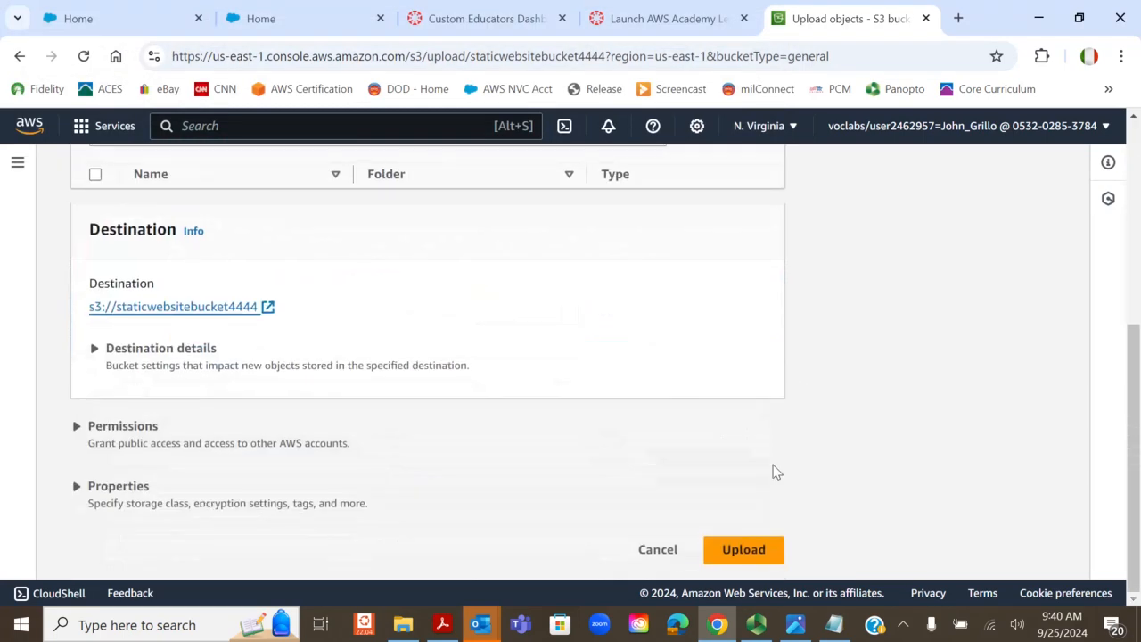
click(743, 550)
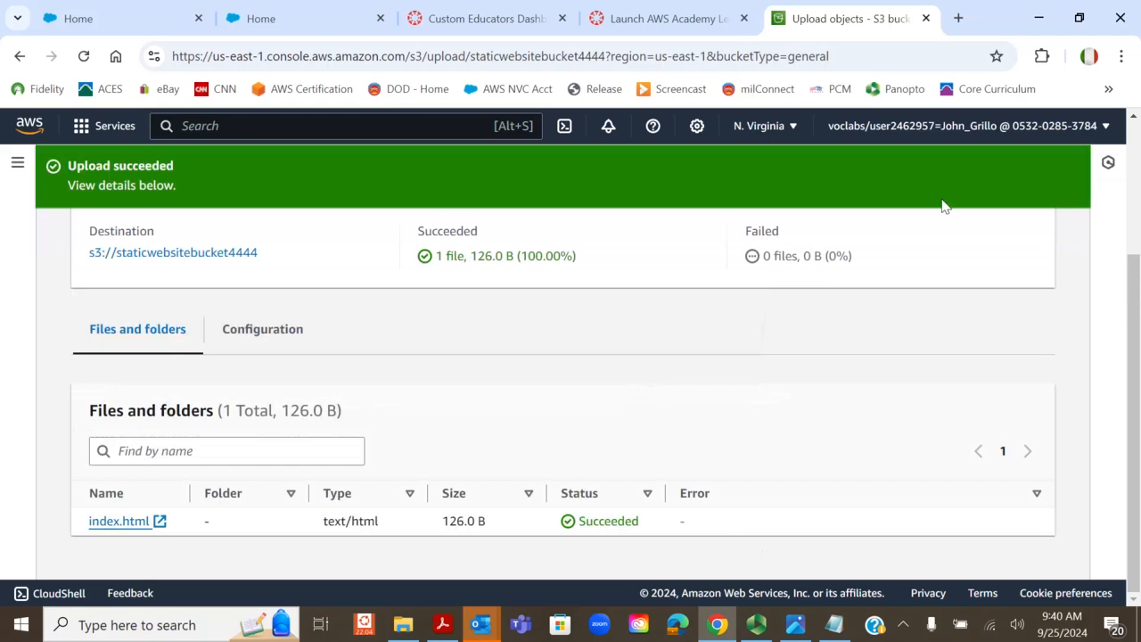
scroll(743, 394, up, 2)
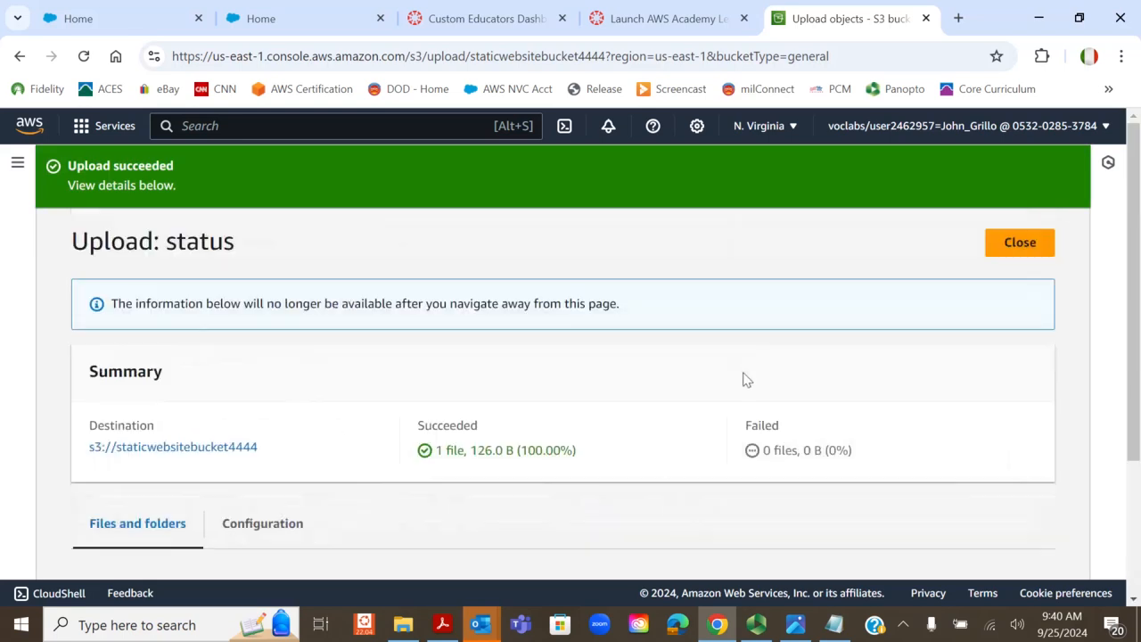
click(1021, 245)
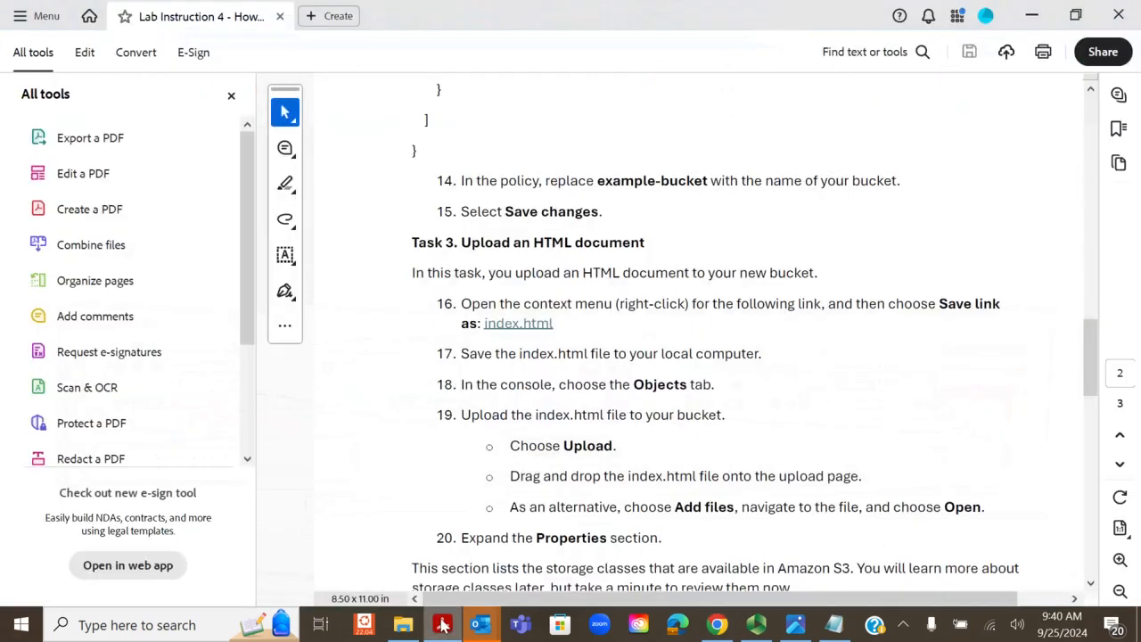
Switch to the lab instructions PDF in Acrobat and read the rest of Task 3 and the Task 4 steps on static website hosting.
click(442, 624)
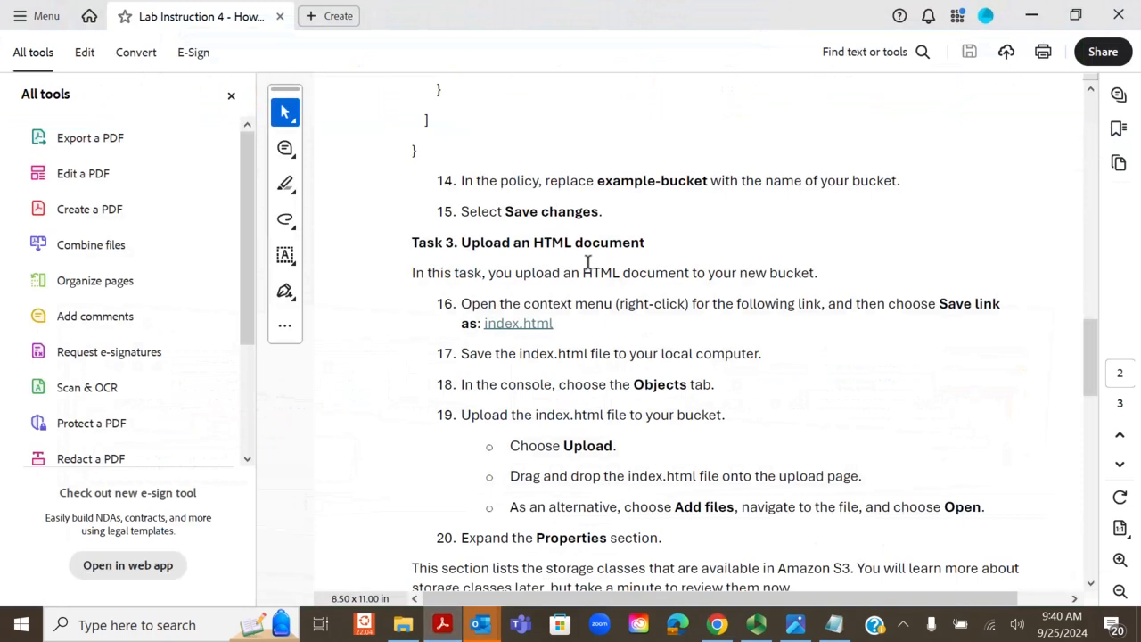
scroll(587, 263, down, 2)
scroll(587, 263, down, 1)
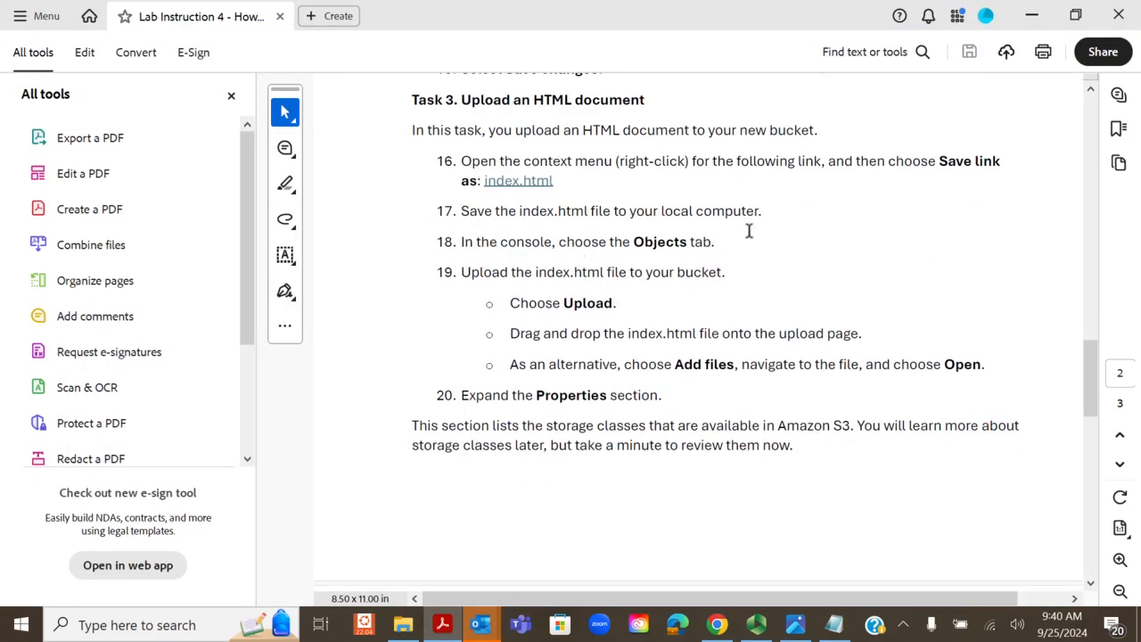
scroll(753, 227, down, 3)
scroll(748, 239, down, 8)
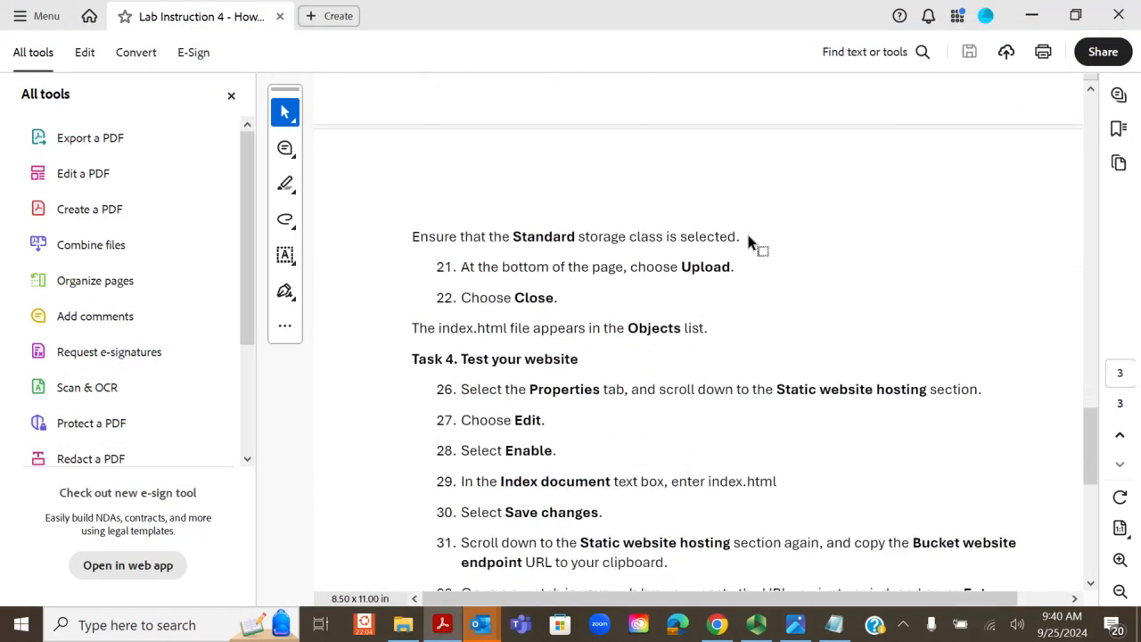
scroll(748, 242, down, 2)
scroll(748, 241, down, 3)
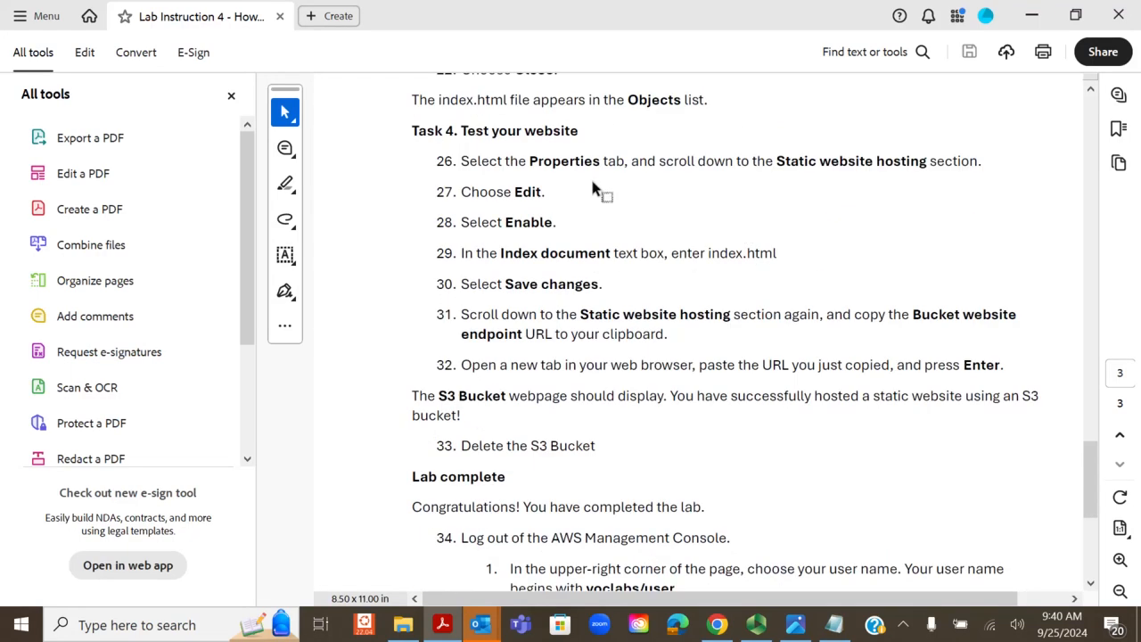
drag(774, 162, 930, 153)
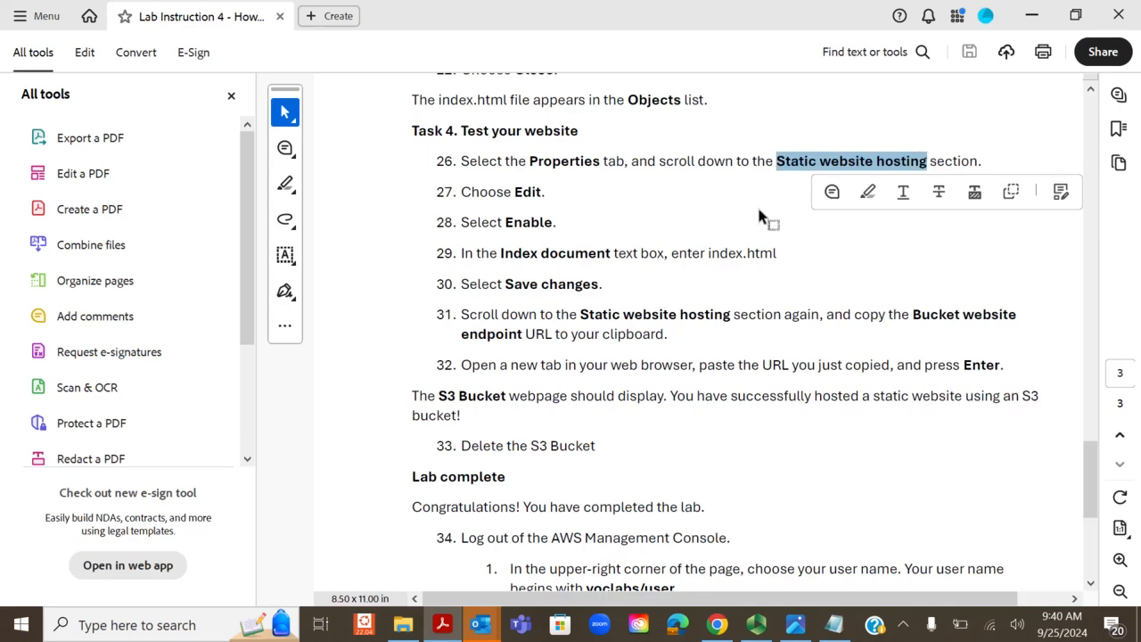
click(504, 254)
drag(504, 254, 606, 252)
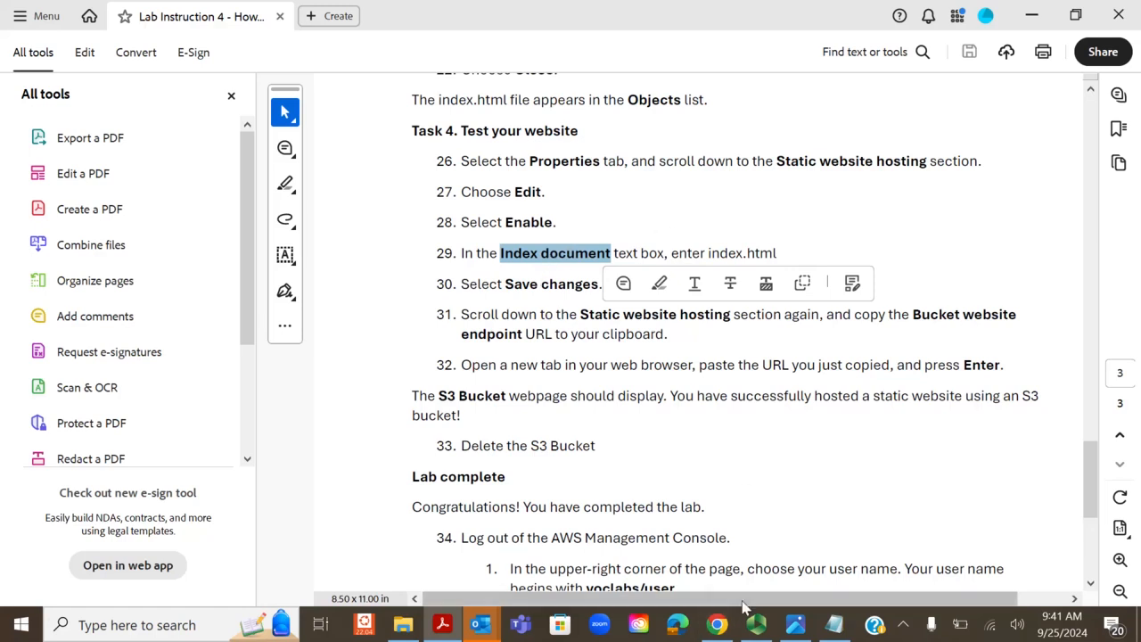
Switch to Chrome and set Static website hosting to Enable in the properties of staticwebsitebucket4444.
click(723, 625)
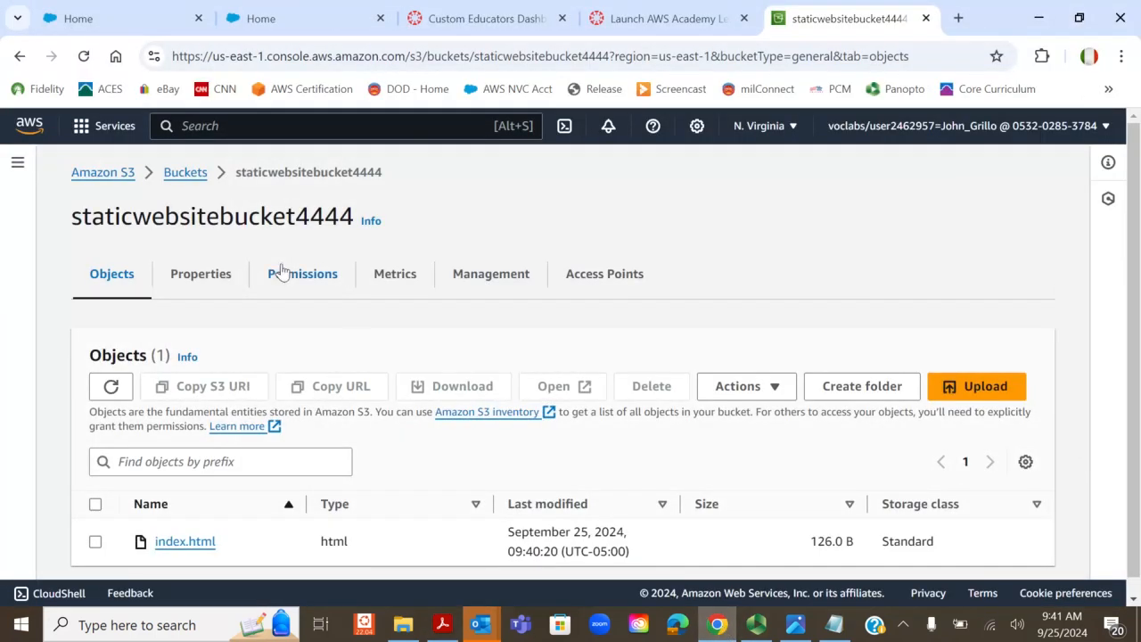
click(223, 282)
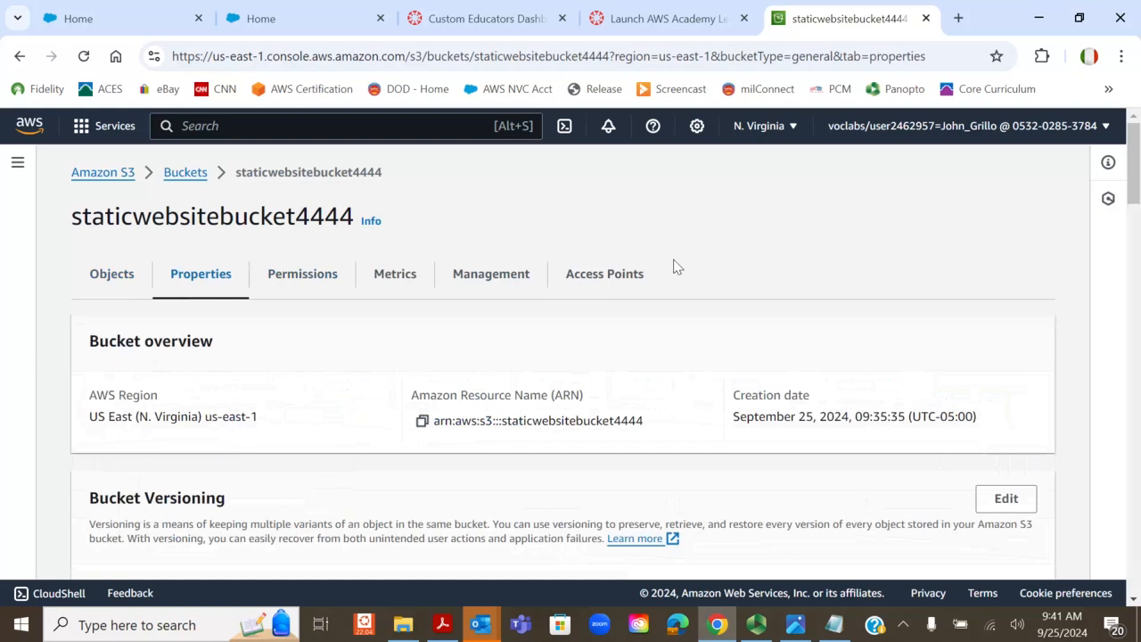
scroll(675, 266, down, 1)
scroll(675, 266, down, 9)
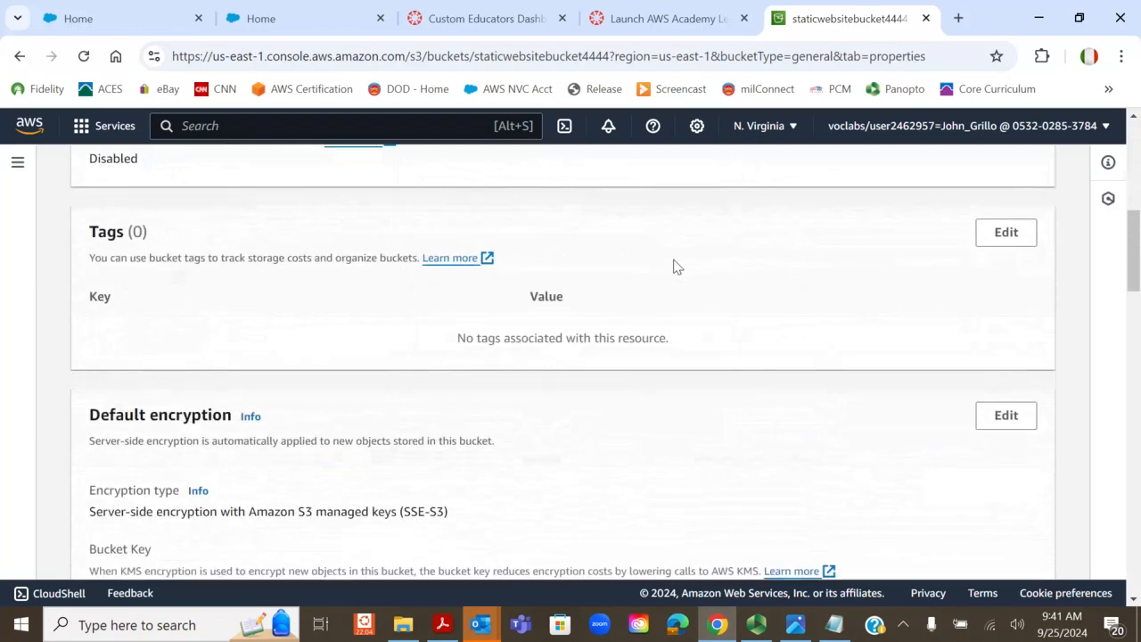
scroll(675, 265, down, 13)
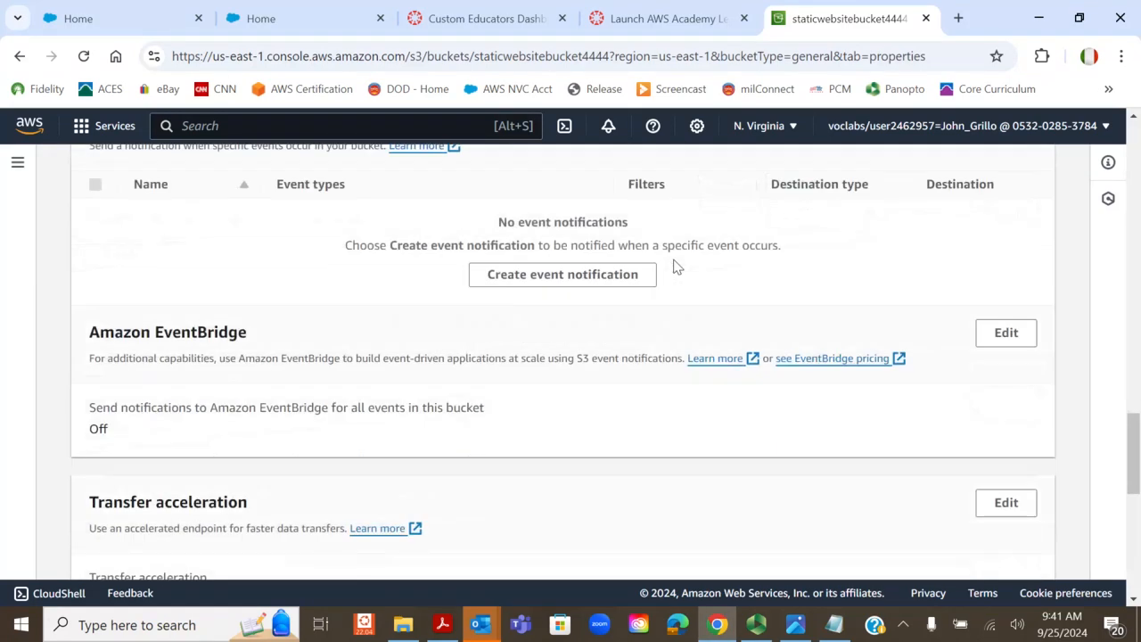
scroll(675, 265, down, 3)
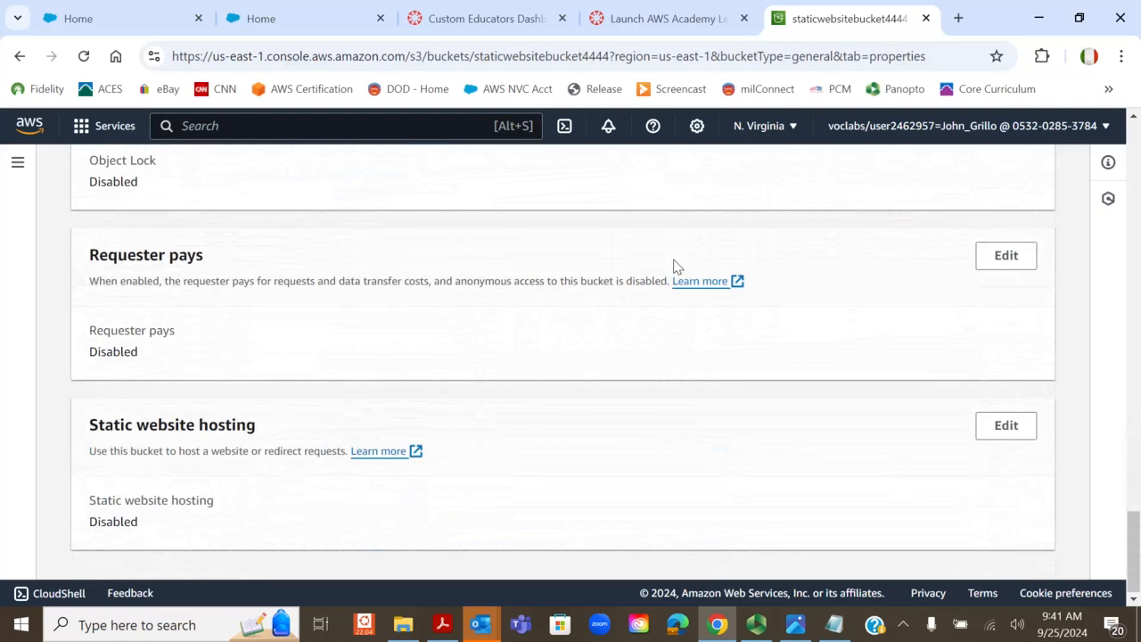
drag(92, 524, 157, 527)
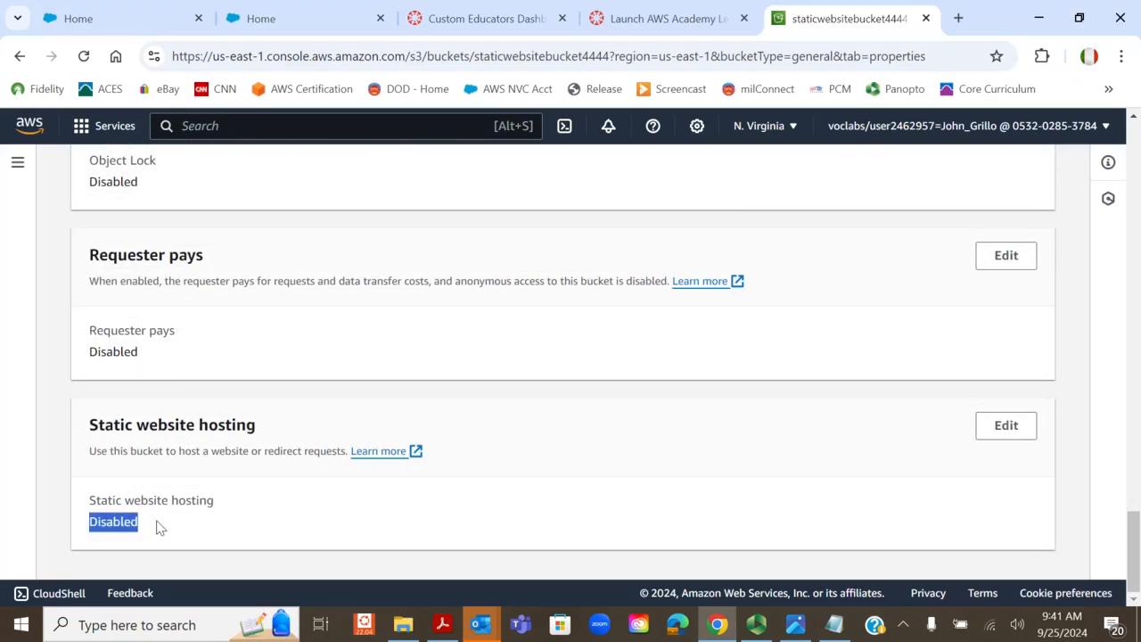
click(1001, 428)
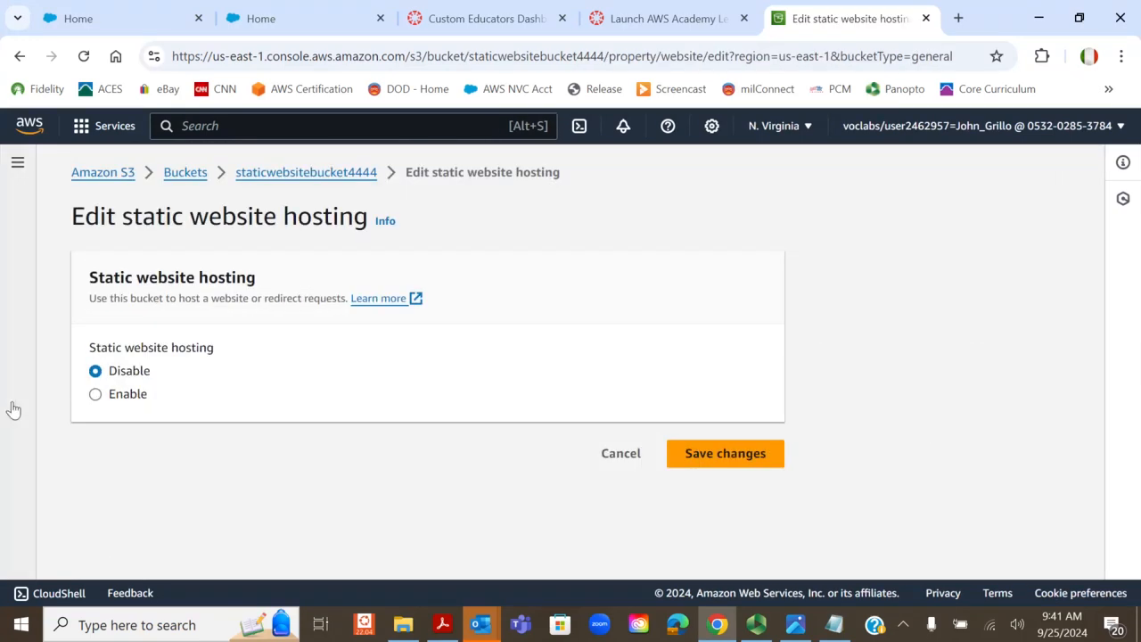
scroll(389, 395, down, 4)
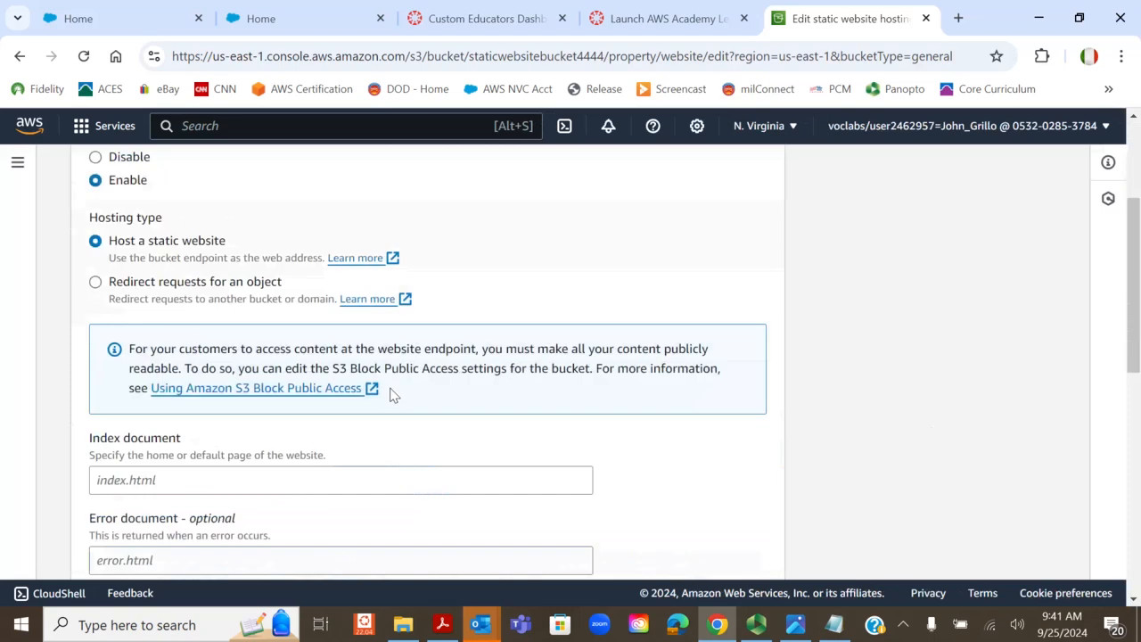
Check the index file in the Downloads folder, set the index document to index.html and save the static website hosting changes.
click(152, 343)
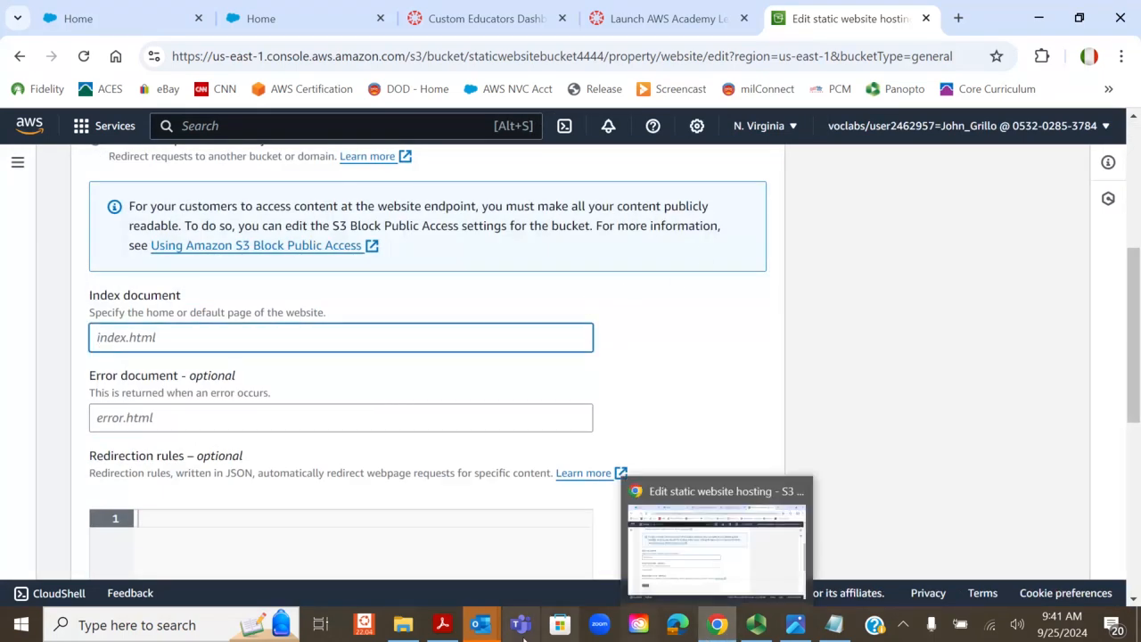
click(403, 626)
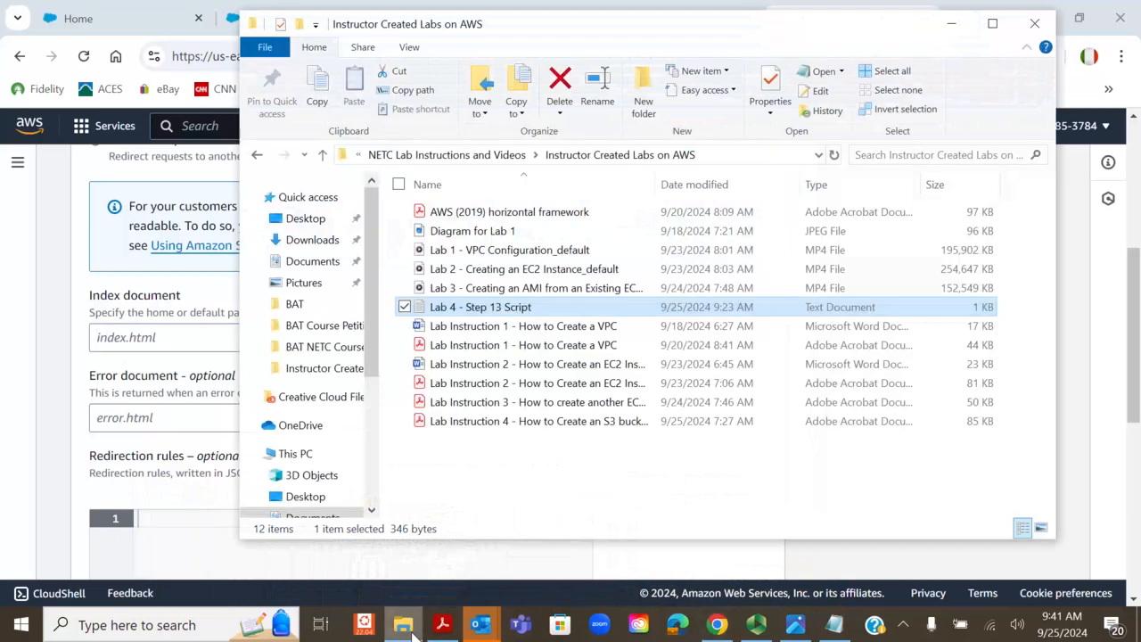
click(314, 245)
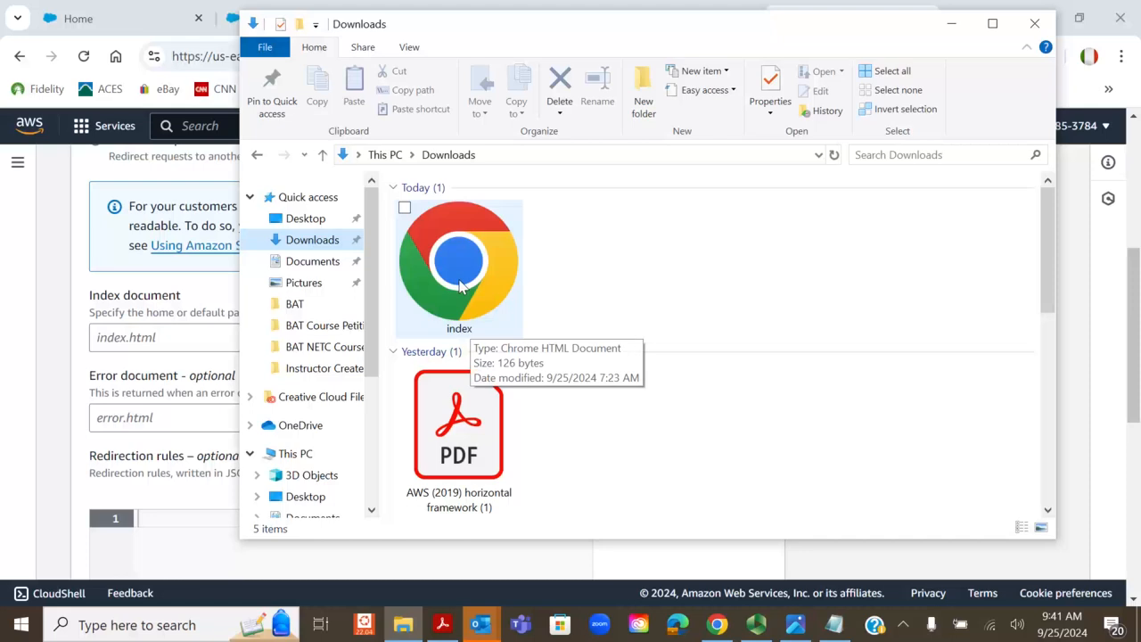
click(1036, 23)
text(index.html)
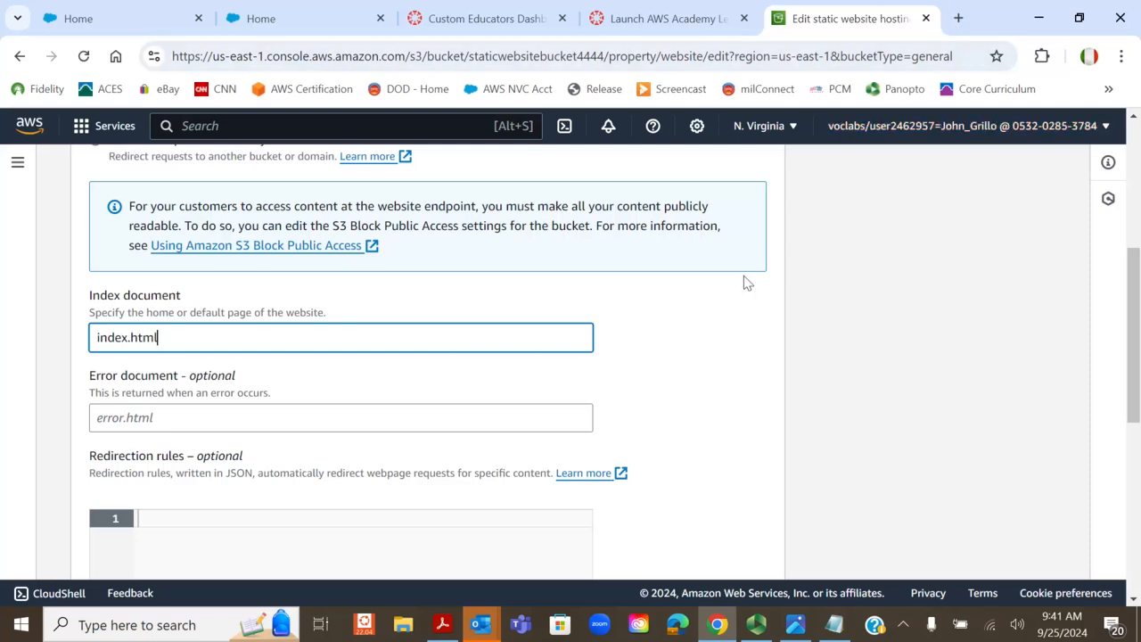
scroll(808, 276, down, 4)
scroll(806, 285, down, 3)
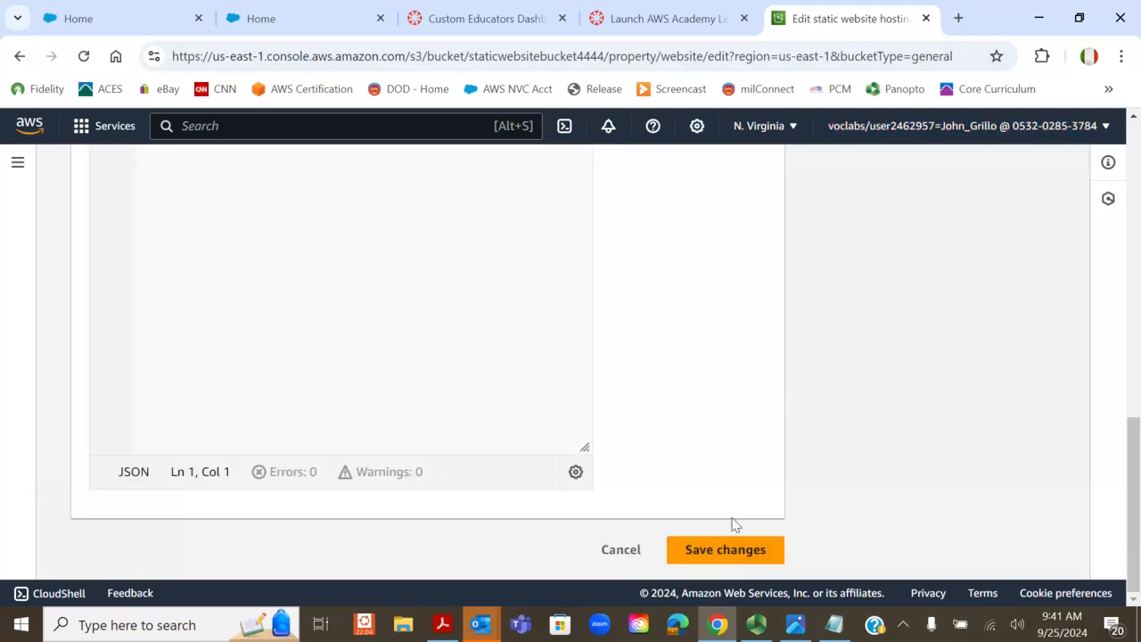
click(724, 549)
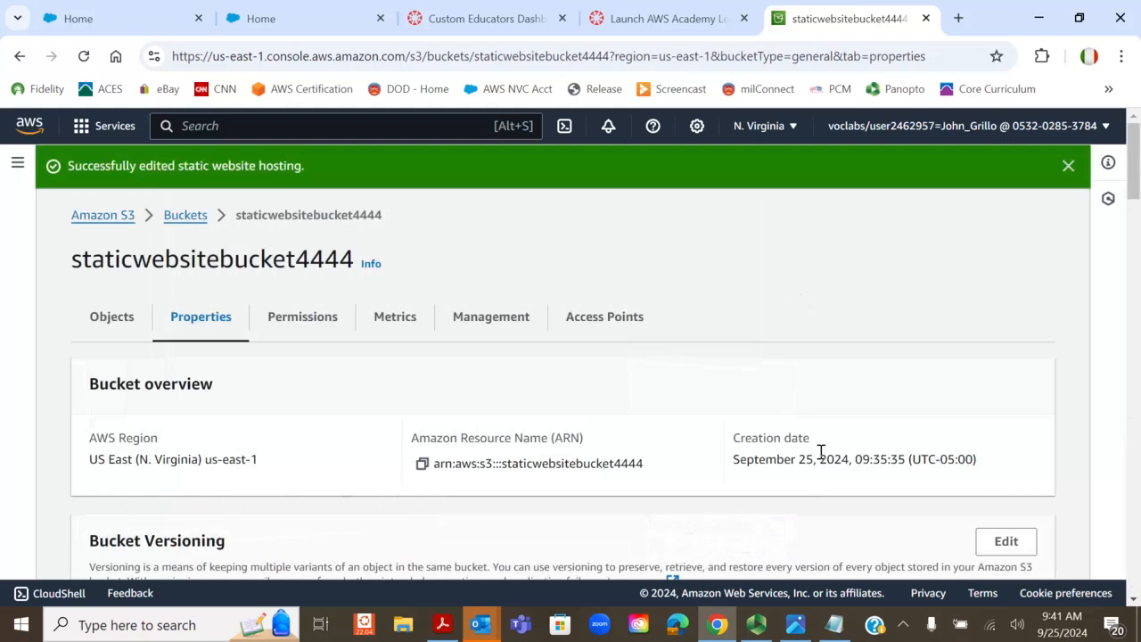
Find the Static website hosting section in the bucket's properties and copy the bucket website endpoint.
scroll(599, 392, down, 2)
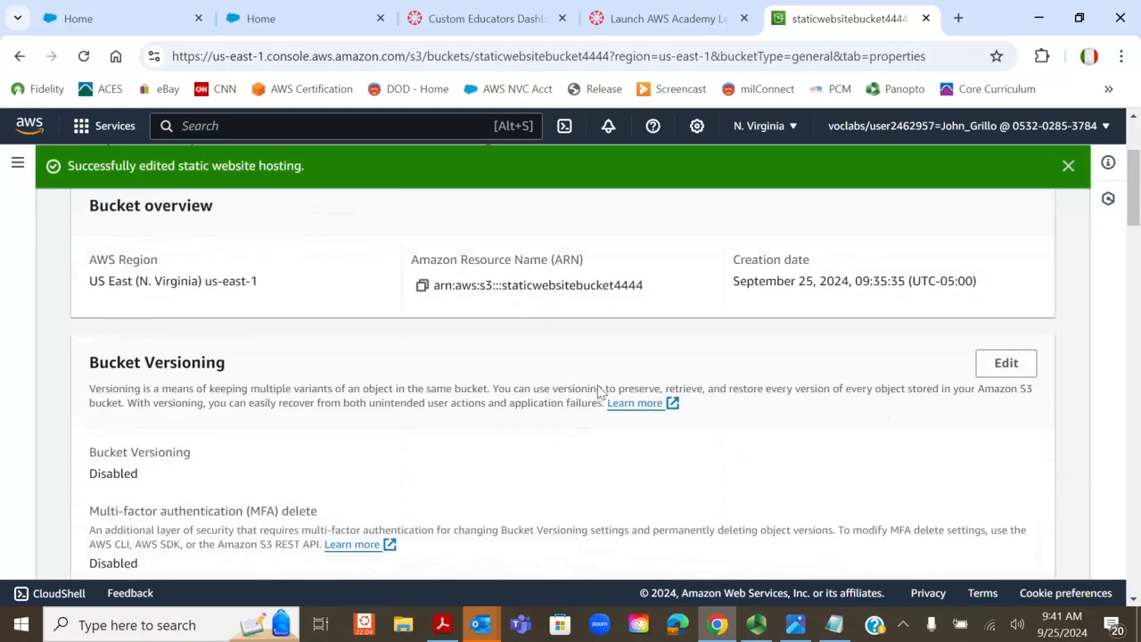
scroll(599, 385, up, 1)
drag(90, 370, 252, 367)
scroll(301, 366, down, 12)
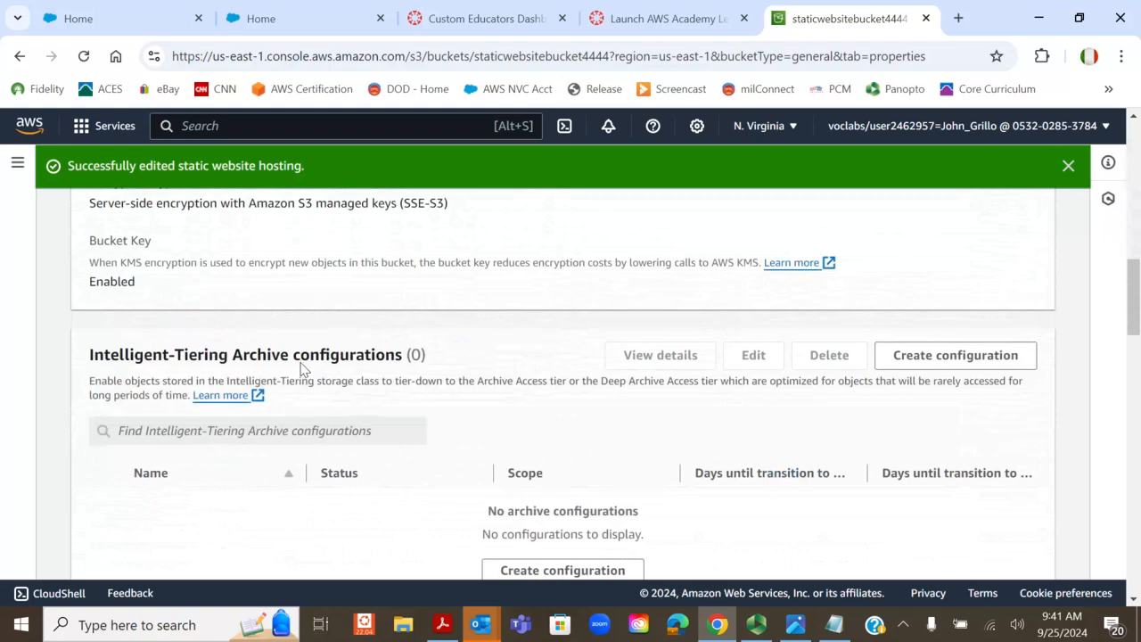
scroll(300, 368, down, 10)
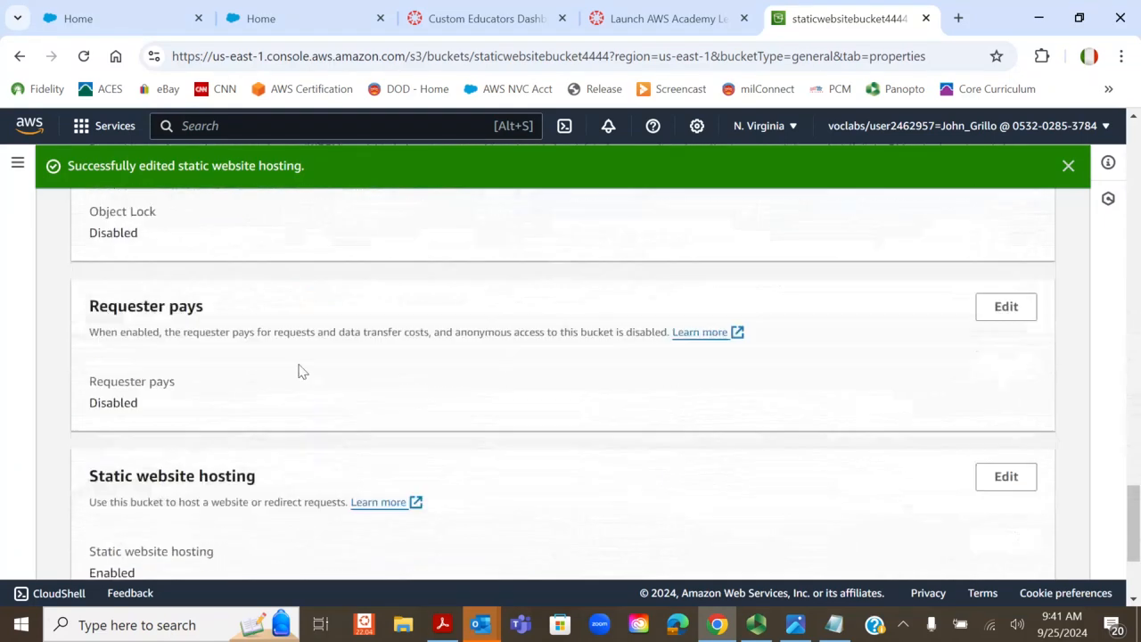
drag(89, 278, 334, 298)
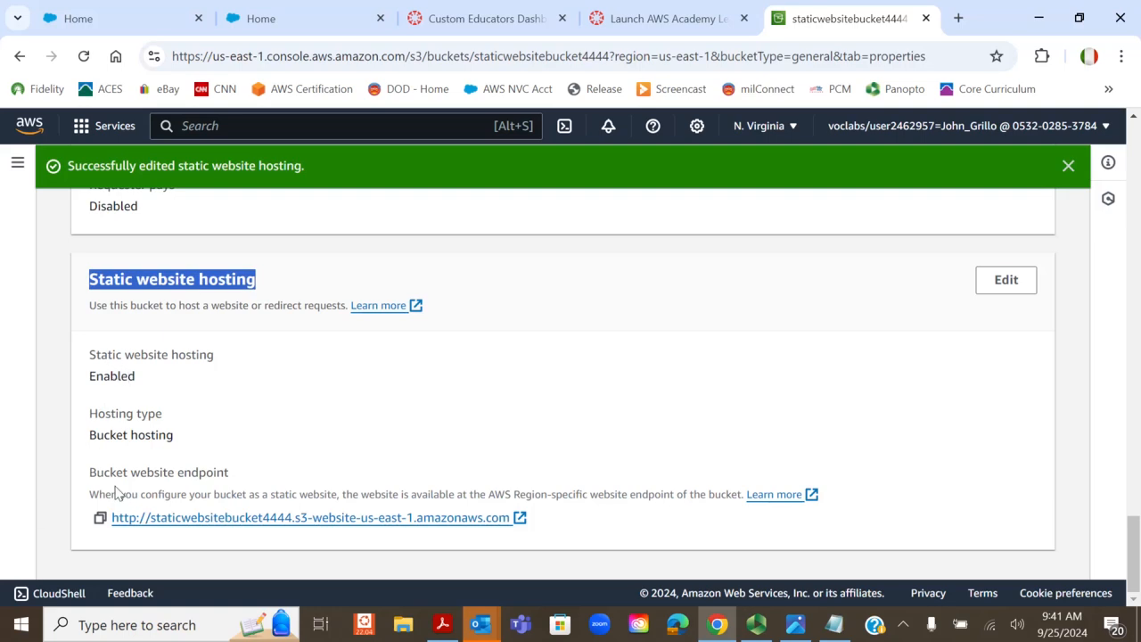
drag(90, 472, 276, 469)
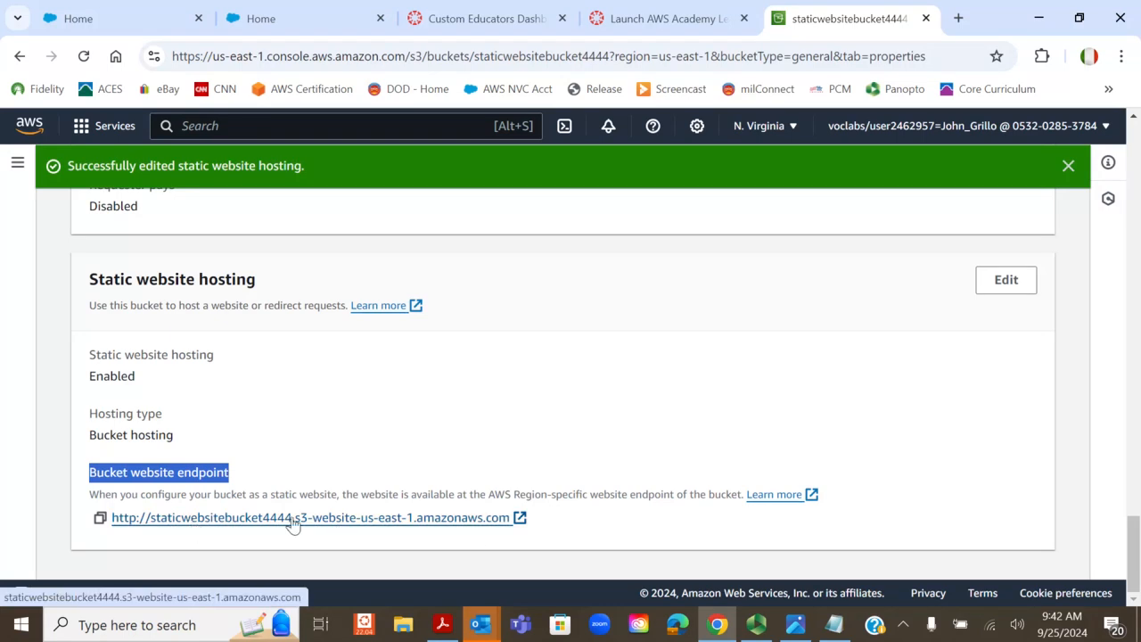
click(100, 521)
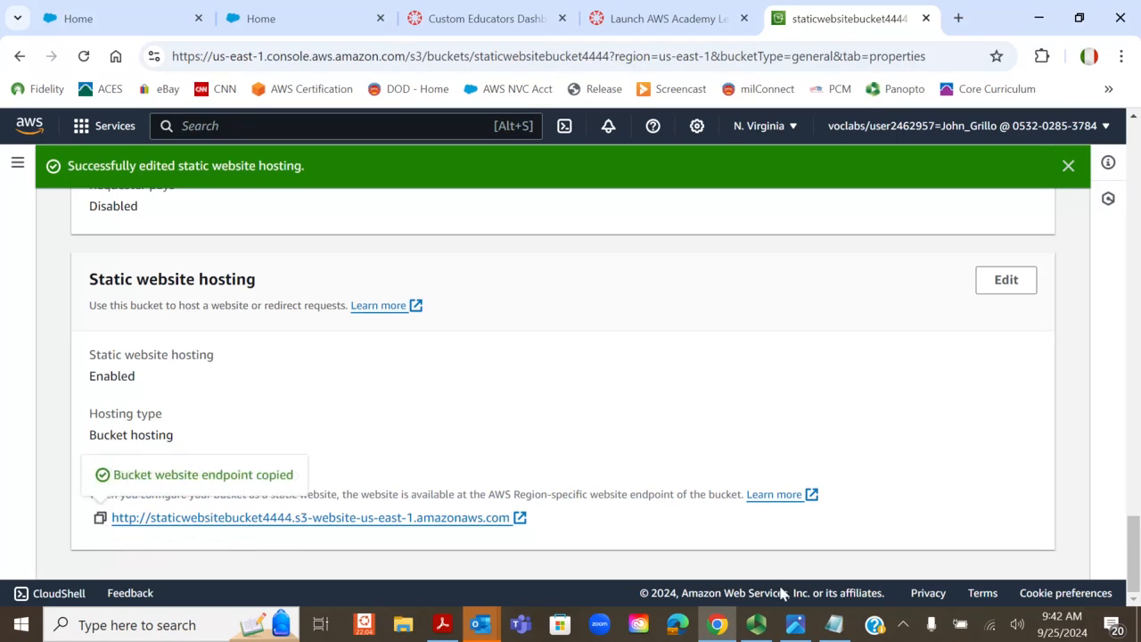
Open the copied bucket website endpoint in a new browser tab.
mouse_move(714, 632)
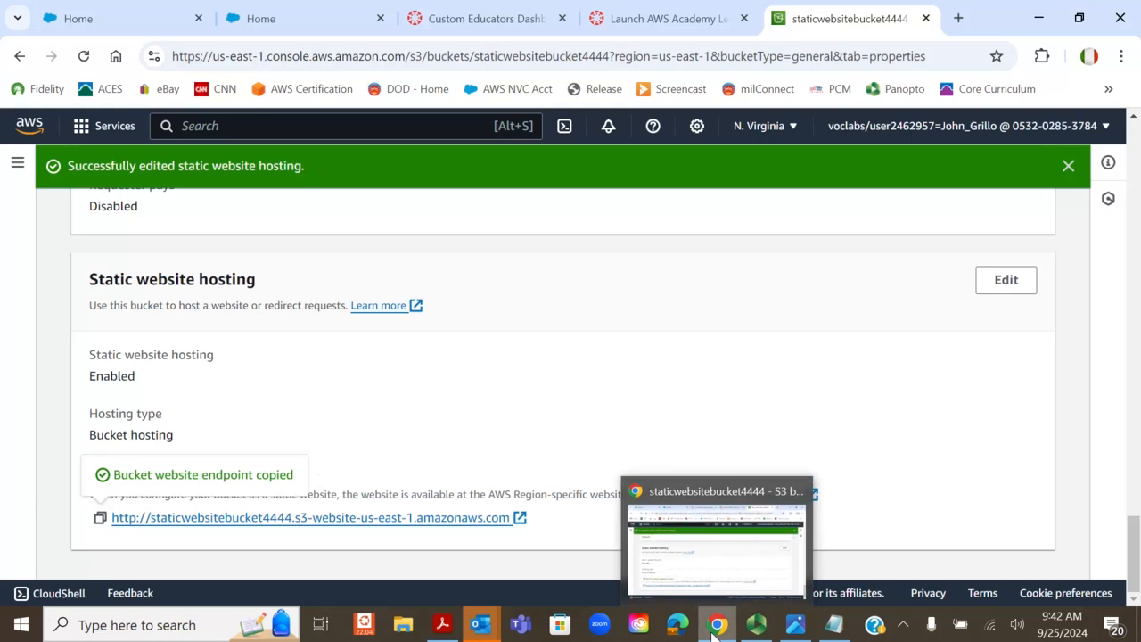
click(958, 18)
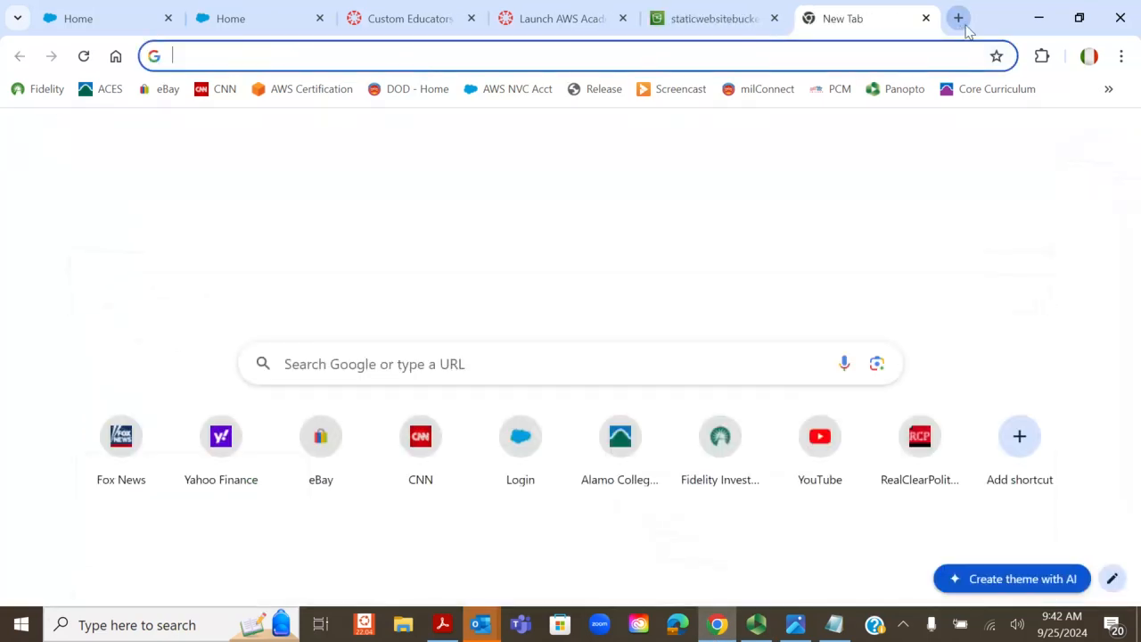
right_click(303, 52)
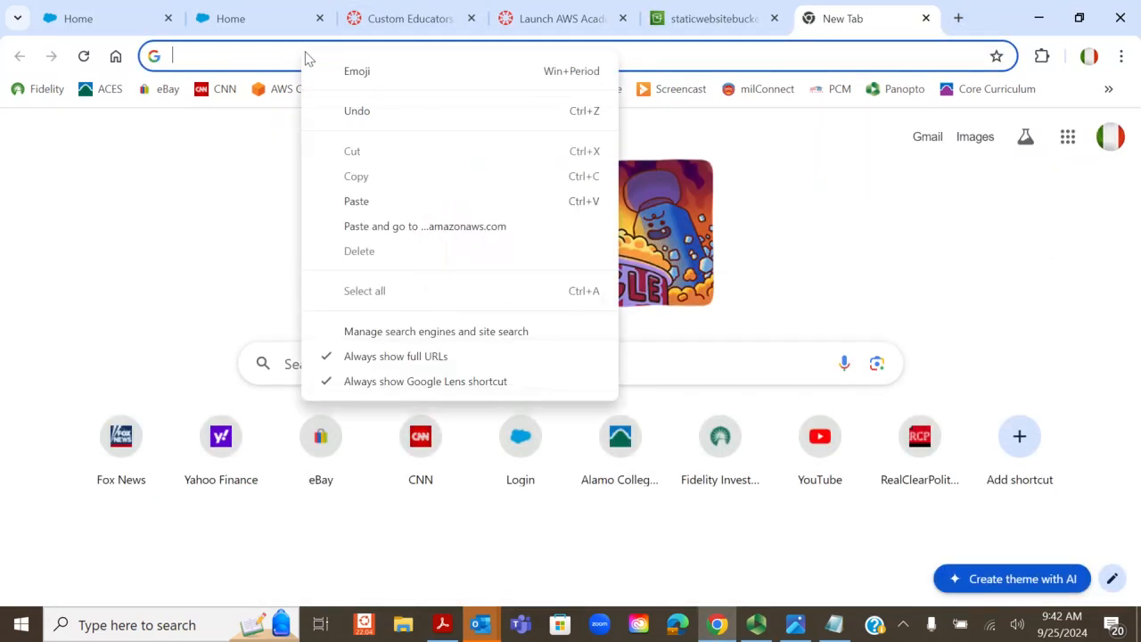
click(381, 226)
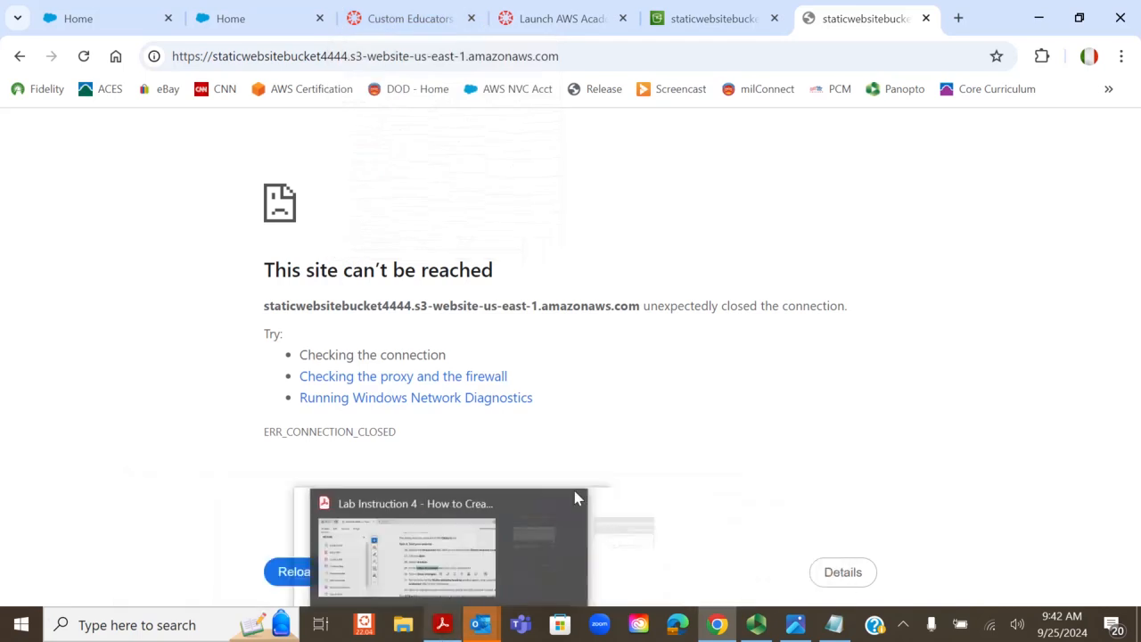
Return to the staticwebsitebucket4444 console page and open the bucket policy in its permissions for editing.
click(687, 27)
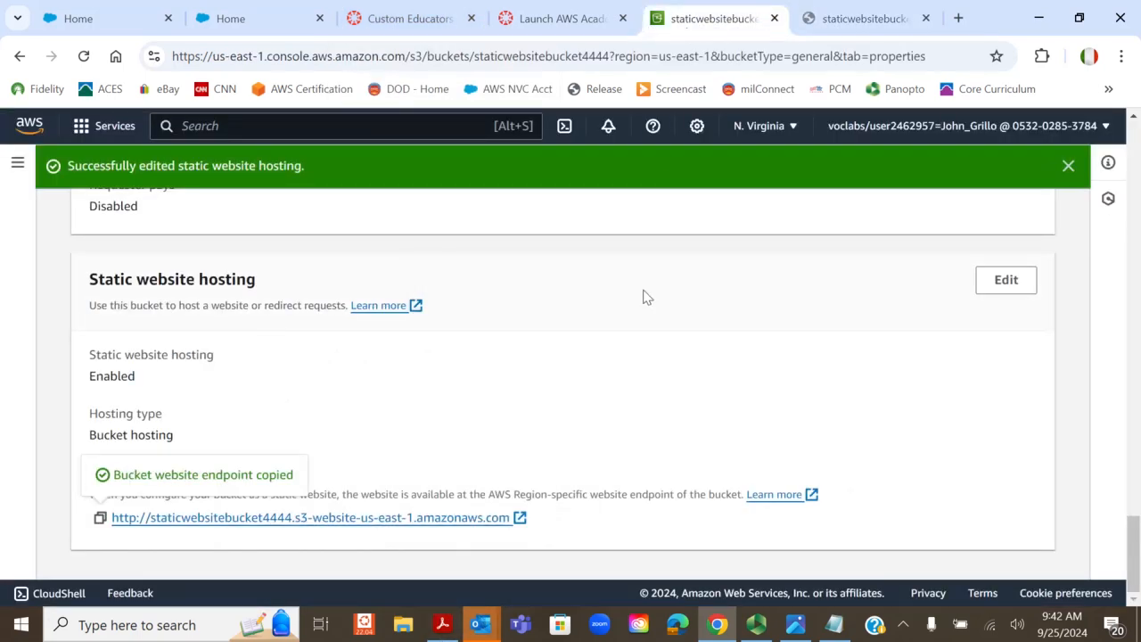
scroll(644, 297, up, 5)
scroll(649, 305, down, 4)
scroll(626, 339, up, 10)
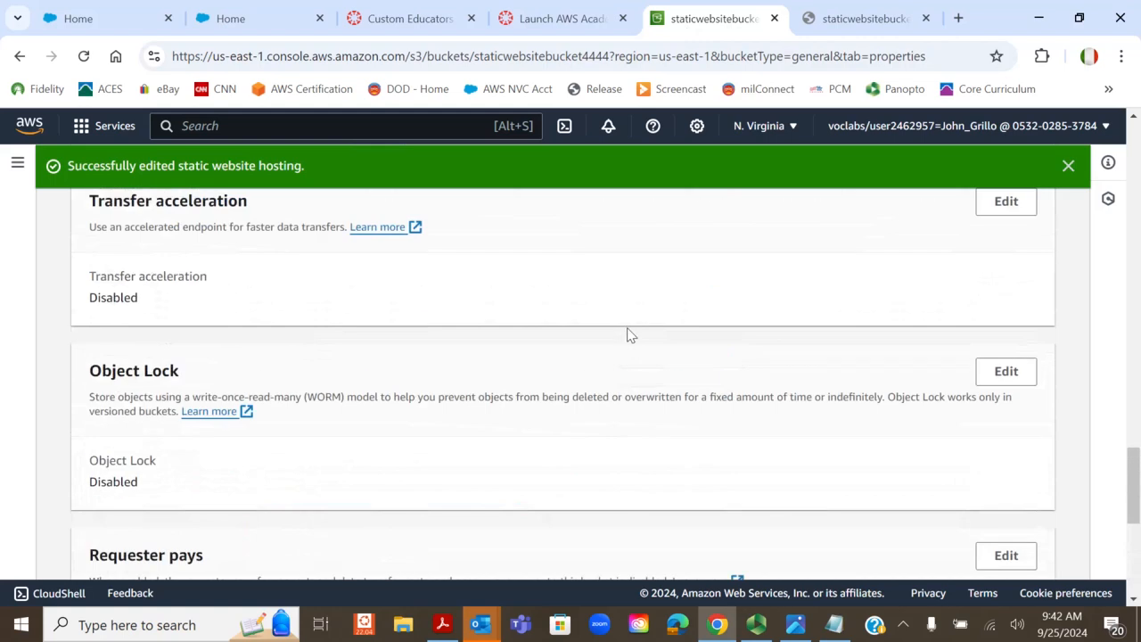
scroll(631, 321, up, 10)
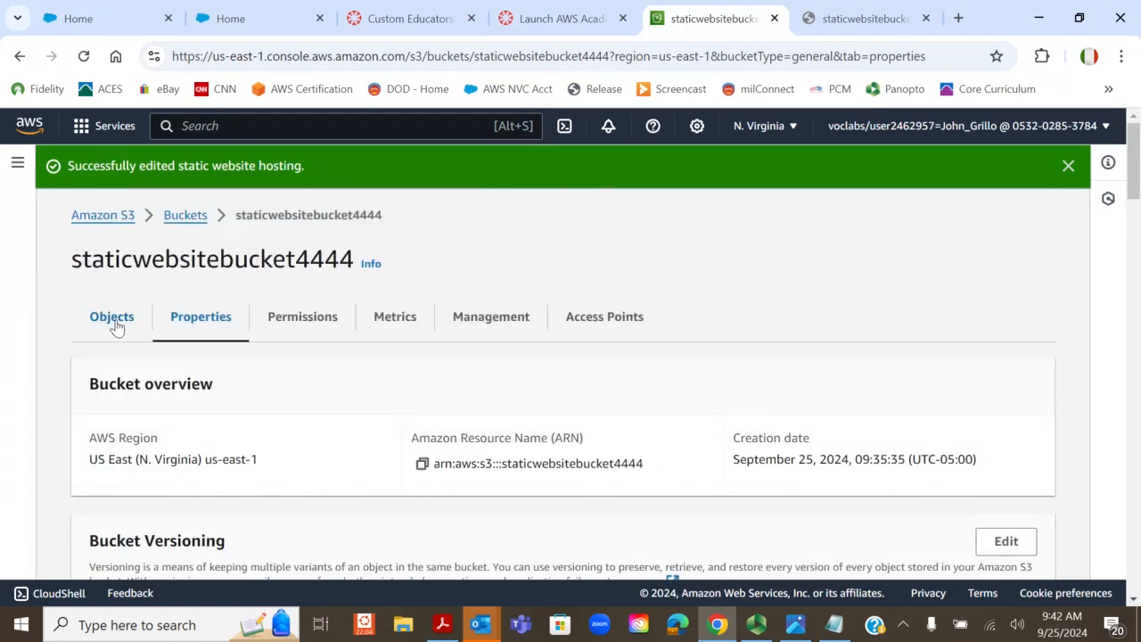
click(298, 323)
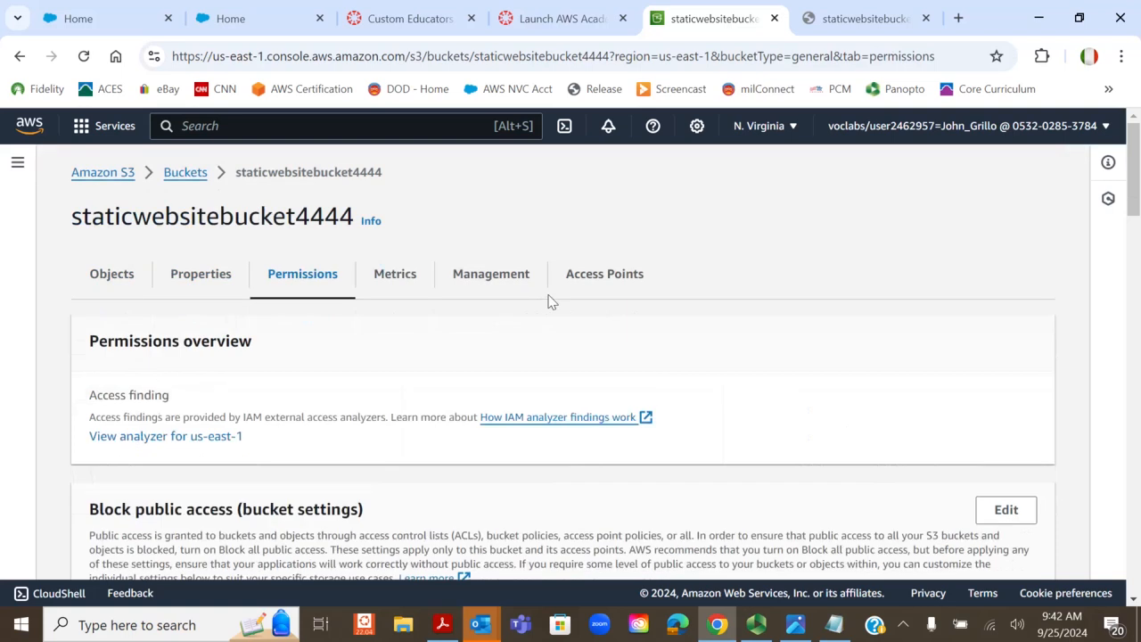
scroll(543, 308, down, 3)
scroll(545, 313, down, 3)
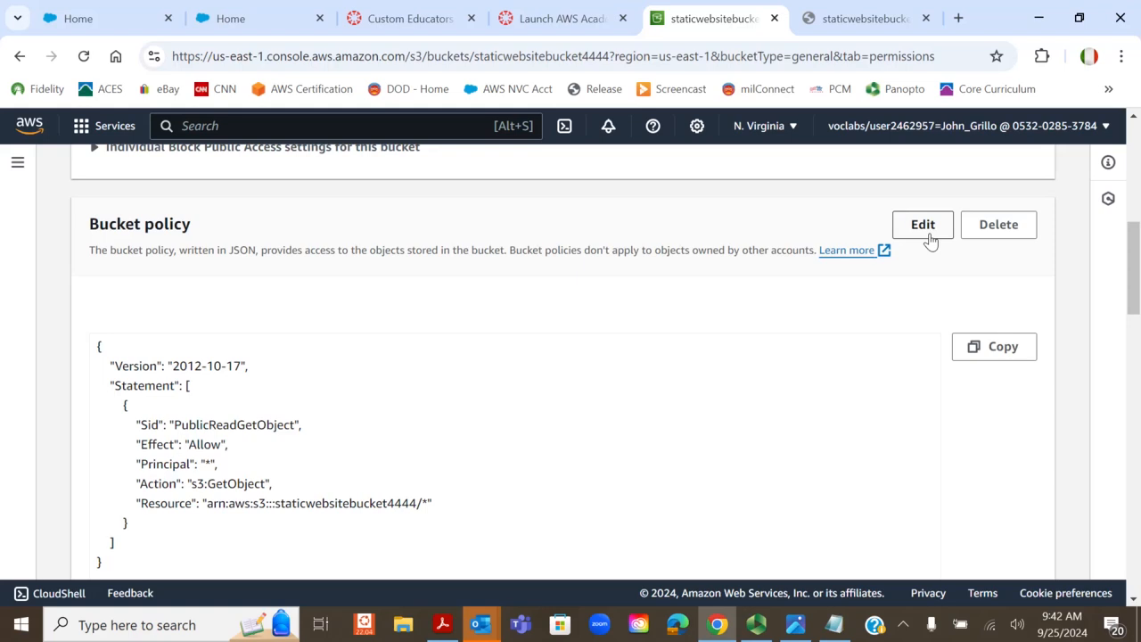
click(927, 235)
Delete the entire existing JSON text from the bucket policy editor.
scroll(481, 307, down, 4)
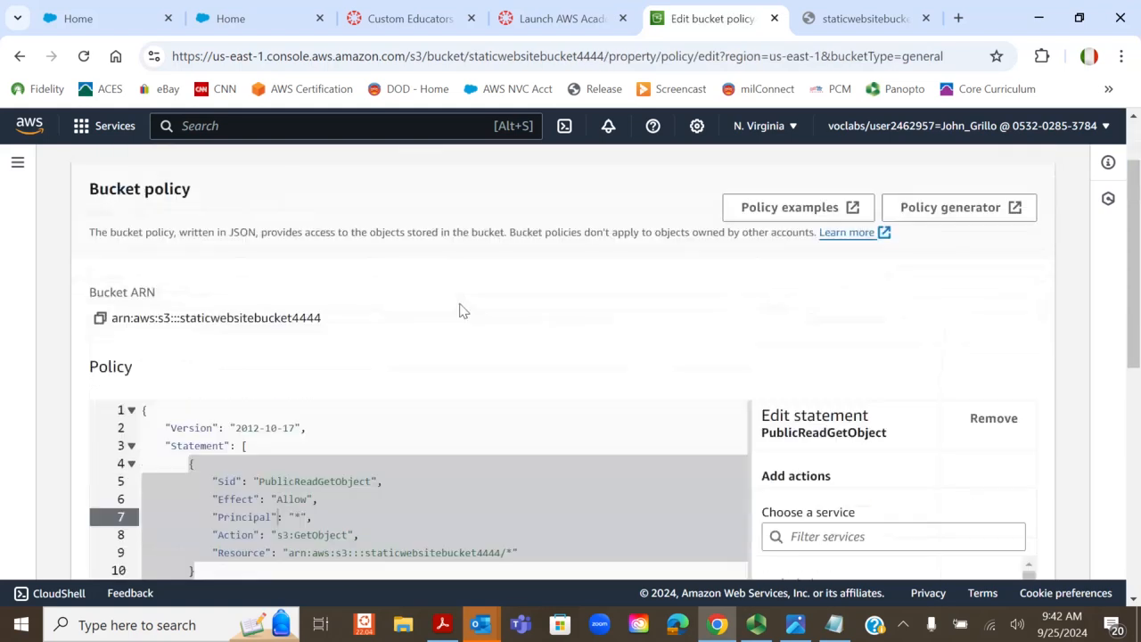
scroll(259, 352, up, 1)
click(280, 356)
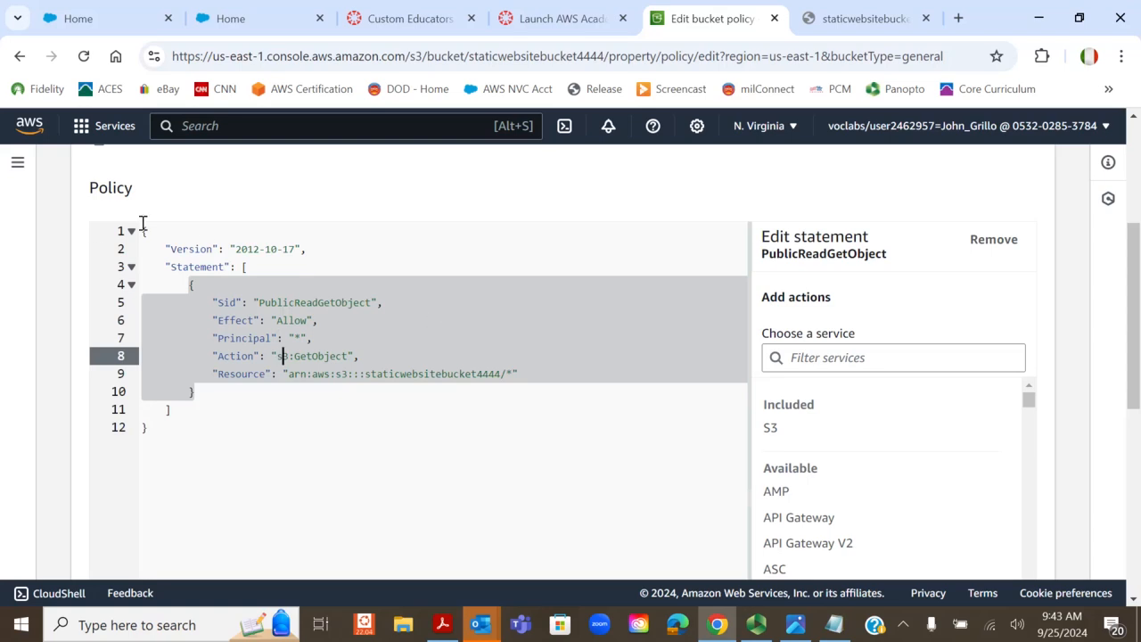
drag(142, 228, 144, 435)
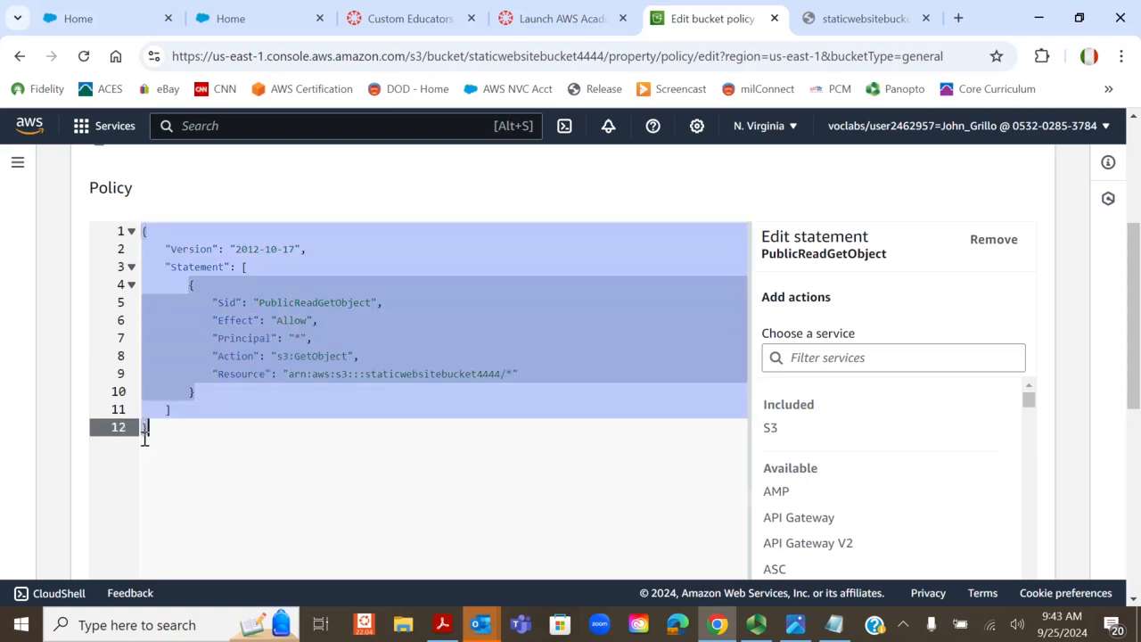
key(Delete)
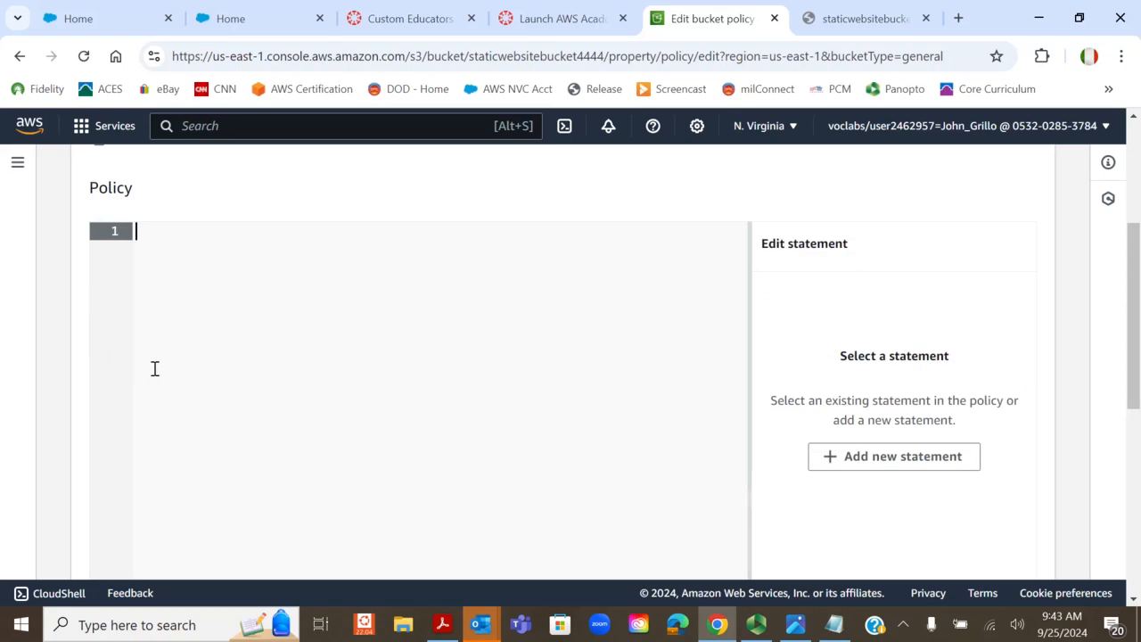
right_click(203, 246)
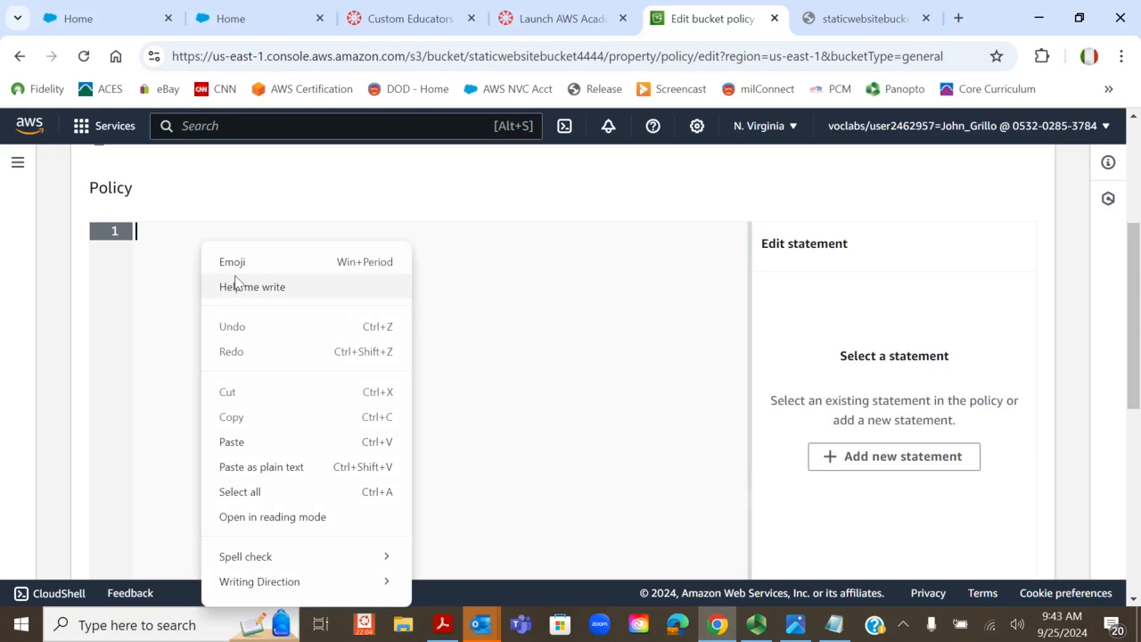
click(163, 230)
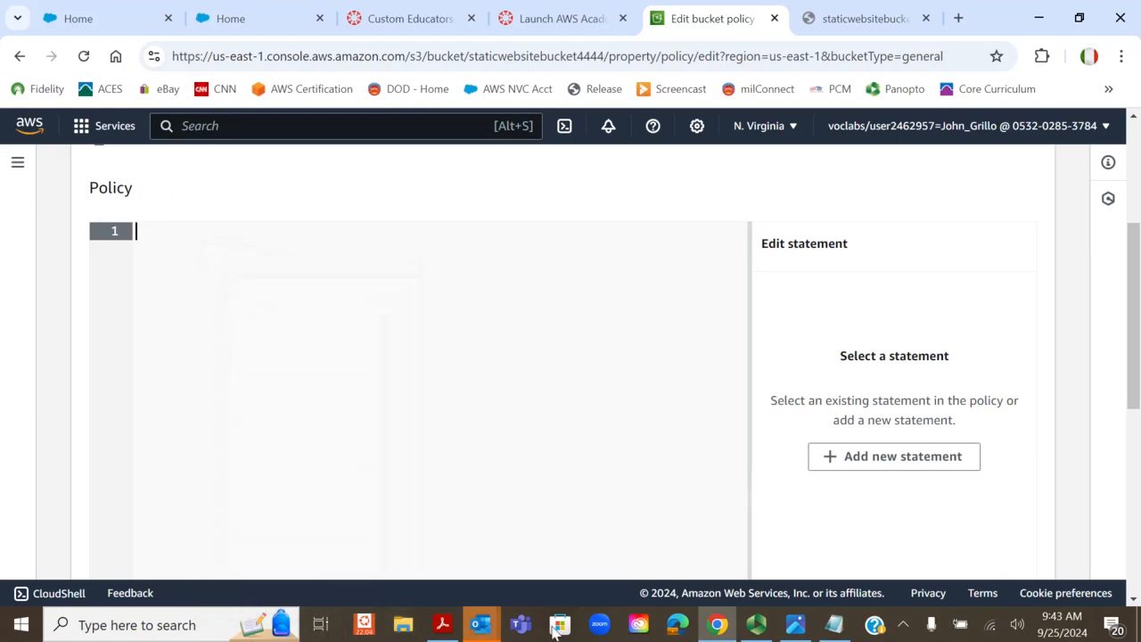
Copy the Lab 4 - Step 13 Script from Notepad and paste it as plain text into the empty policy editor.
click(833, 624)
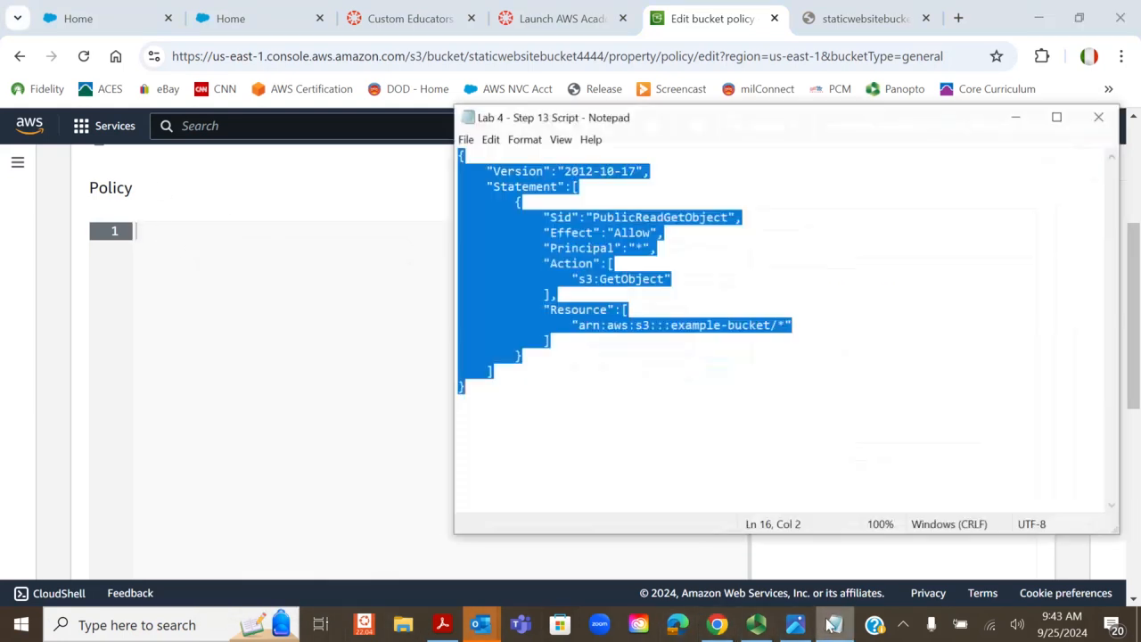
right_click(481, 206)
click(384, 252)
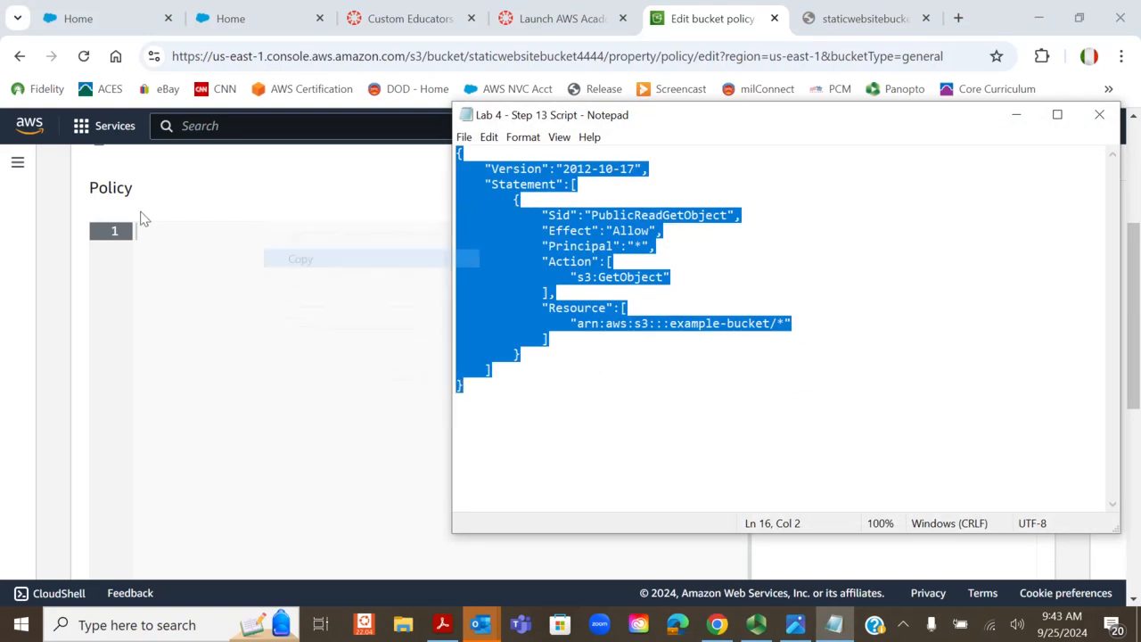
right_click(149, 238)
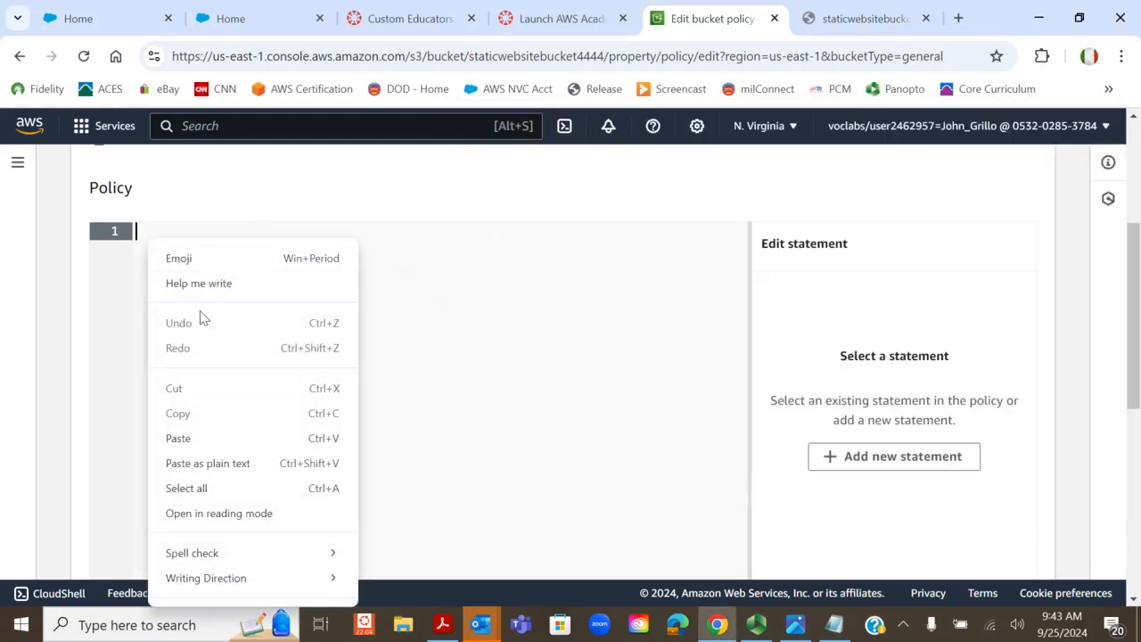
click(206, 465)
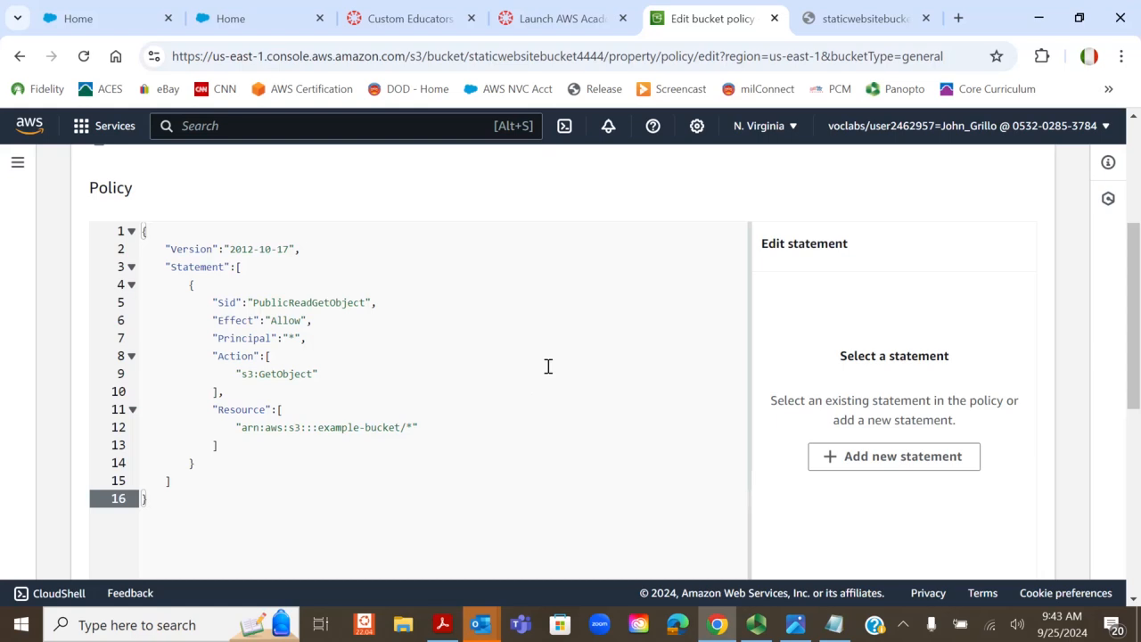
Replace example-bucket in the policy's Resource ARN with staticwebsitebucket4444, copied from the Bucket ARN, and save the policy.
drag(318, 427, 401, 429)
scroll(431, 408, up, 3)
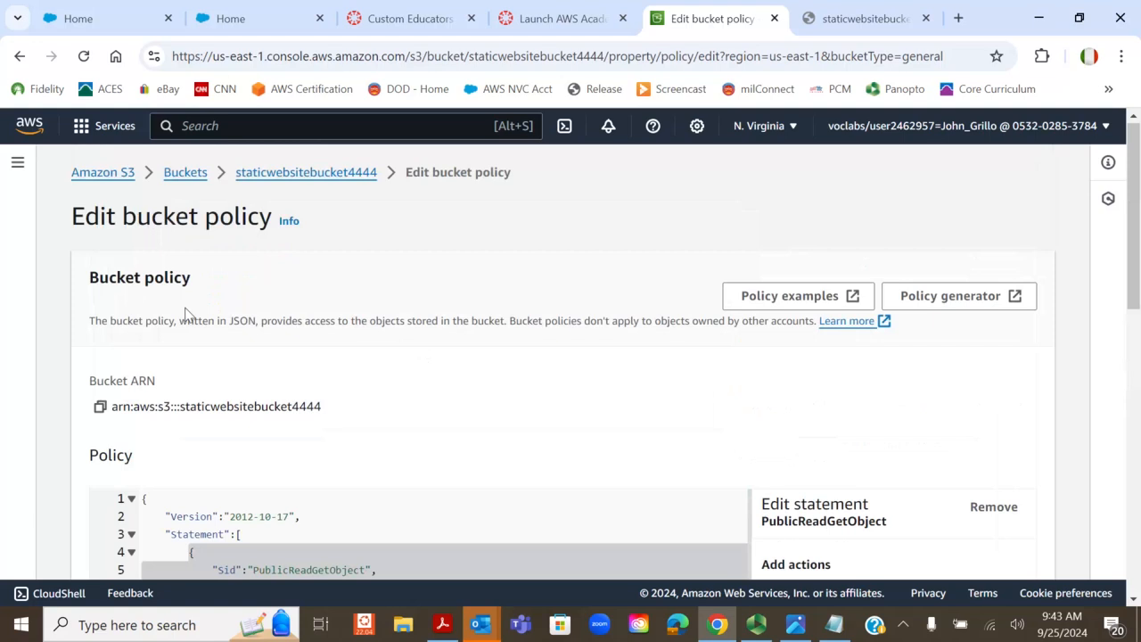
drag(179, 410, 334, 413)
click(188, 408)
right_click(310, 404)
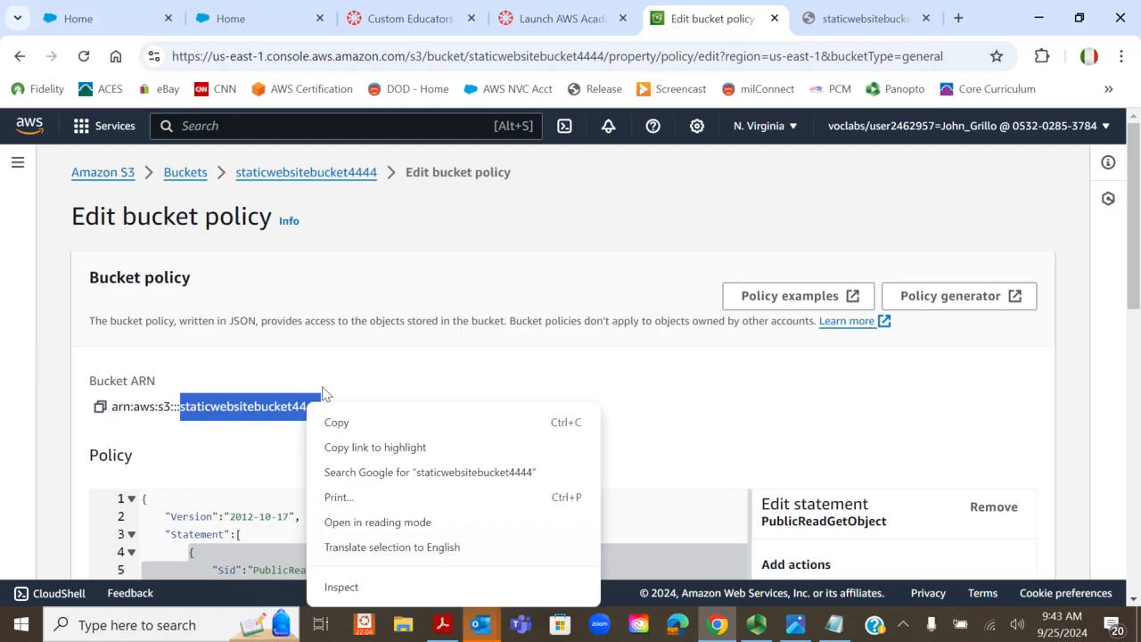
click(332, 423)
scroll(378, 404, down, 4)
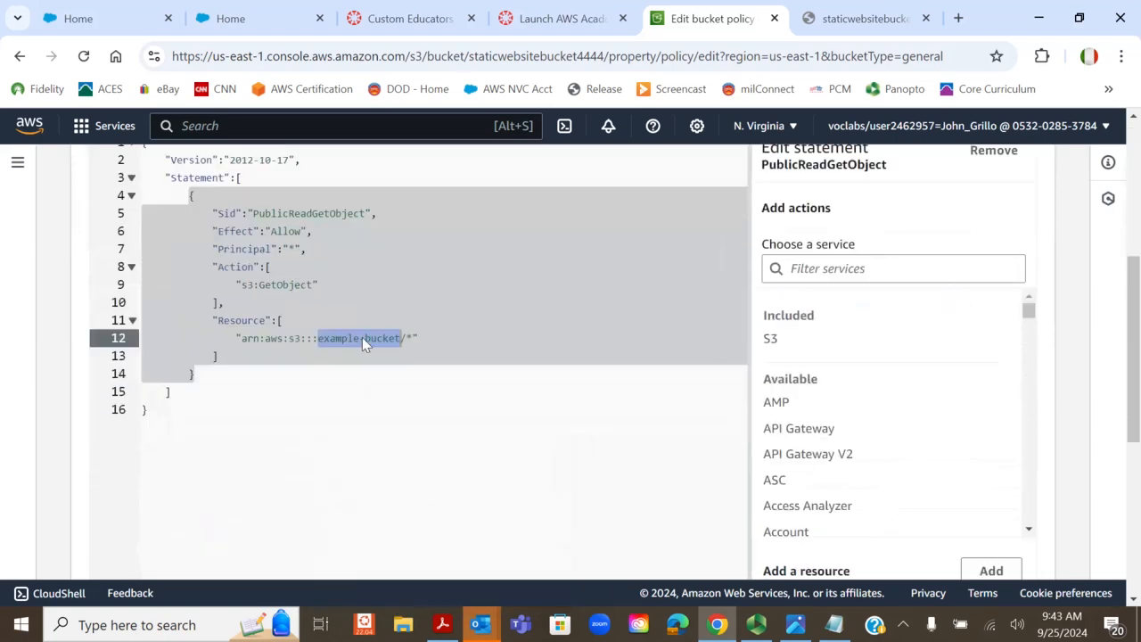
right_click(362, 337)
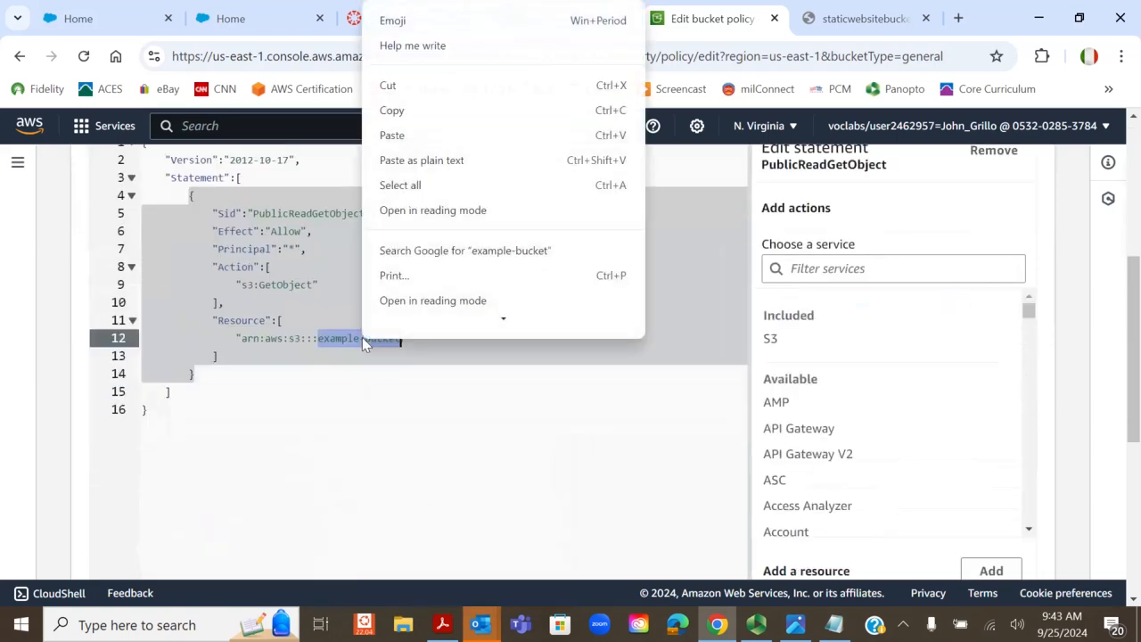
click(459, 155)
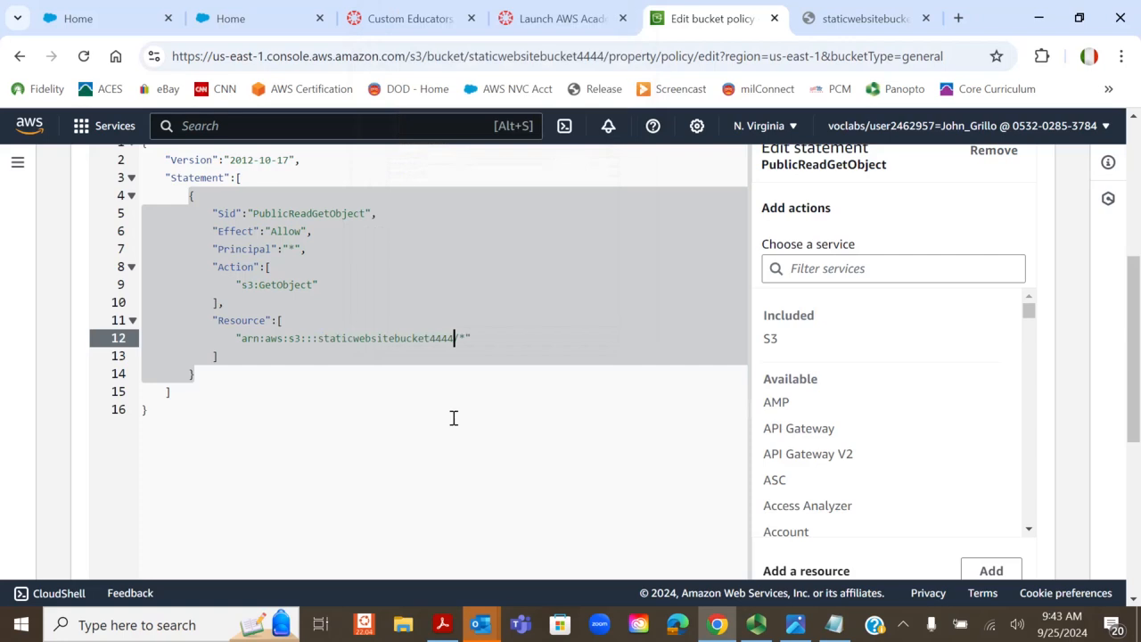
scroll(454, 420, down, 5)
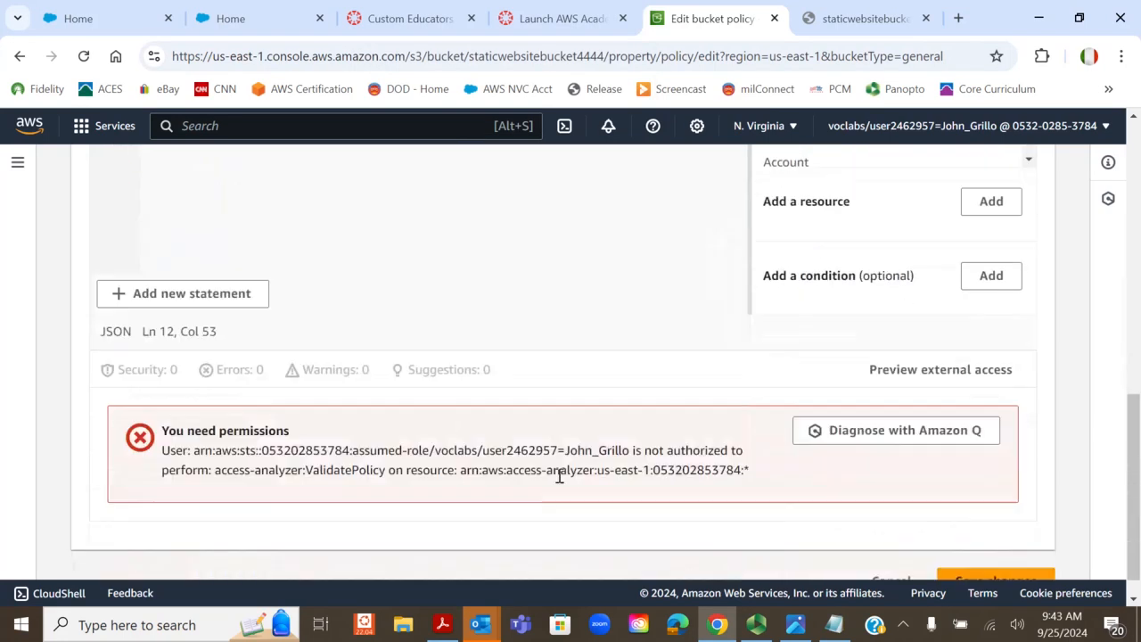
click(960, 549)
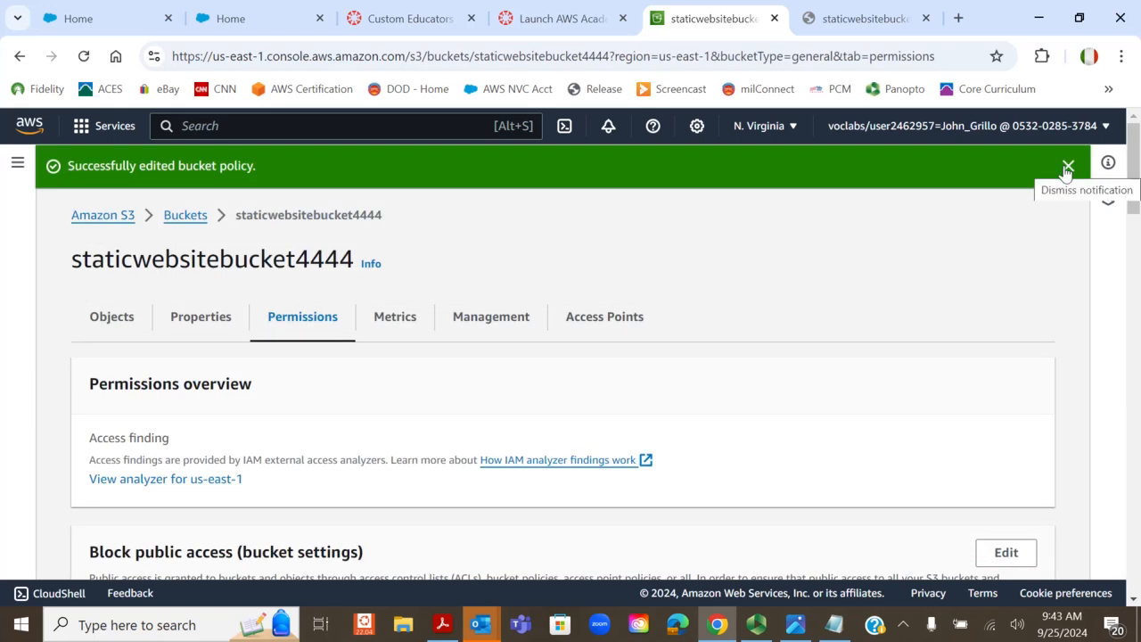
Reload the staticwebsitebucket4444 website endpoint page in its browser tab.
click(838, 26)
right_click(838, 28)
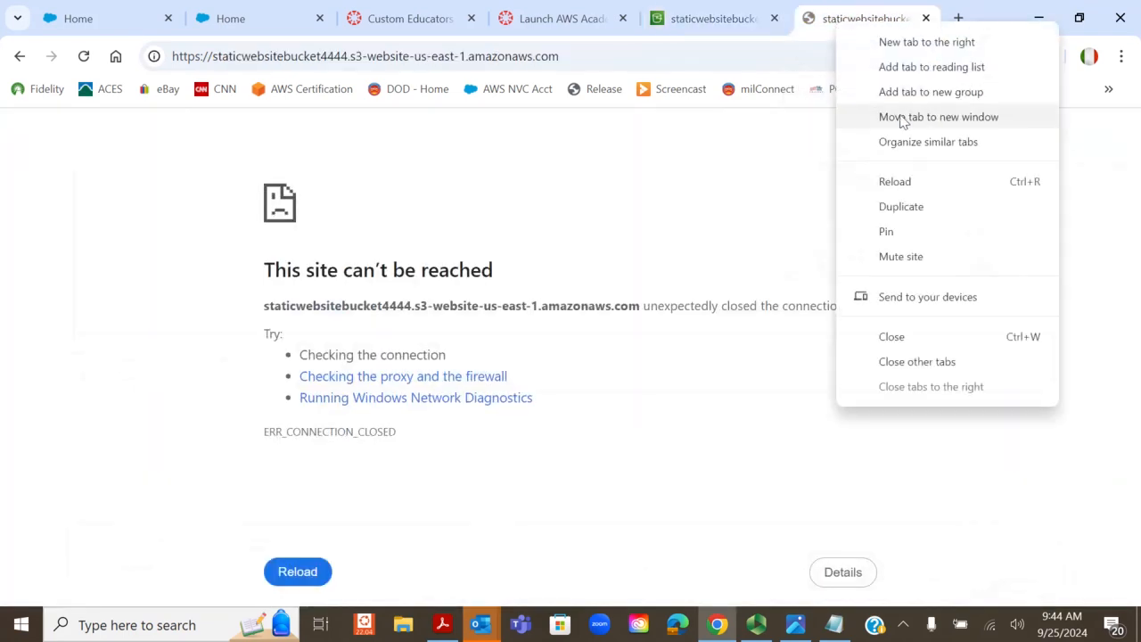
click(907, 181)
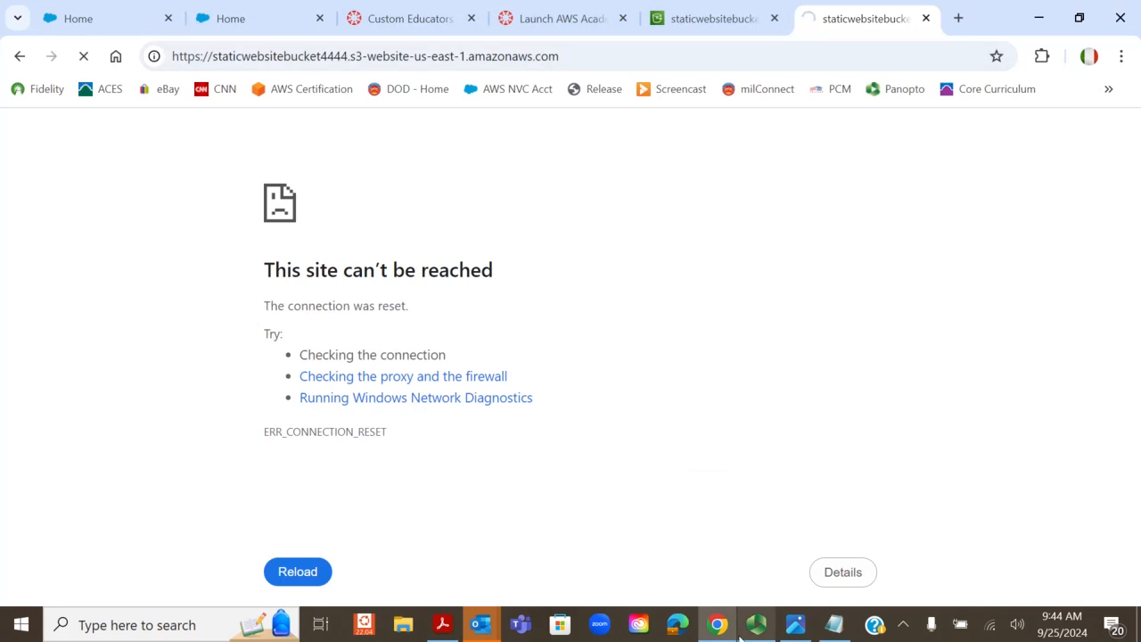
mouse_move(742, 637)
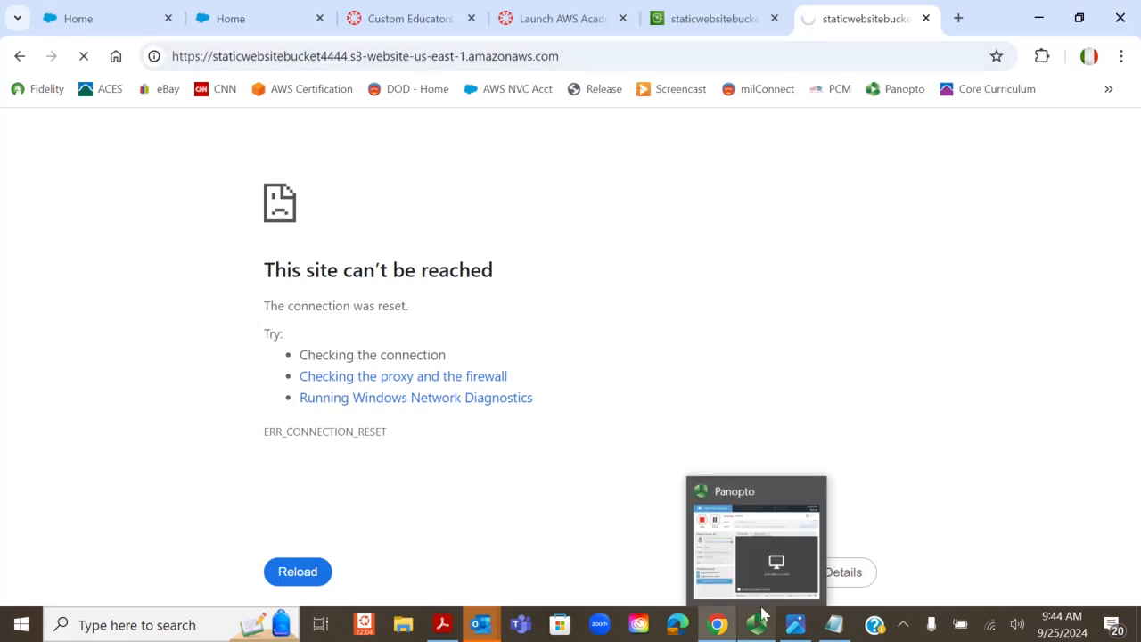
click(759, 619)
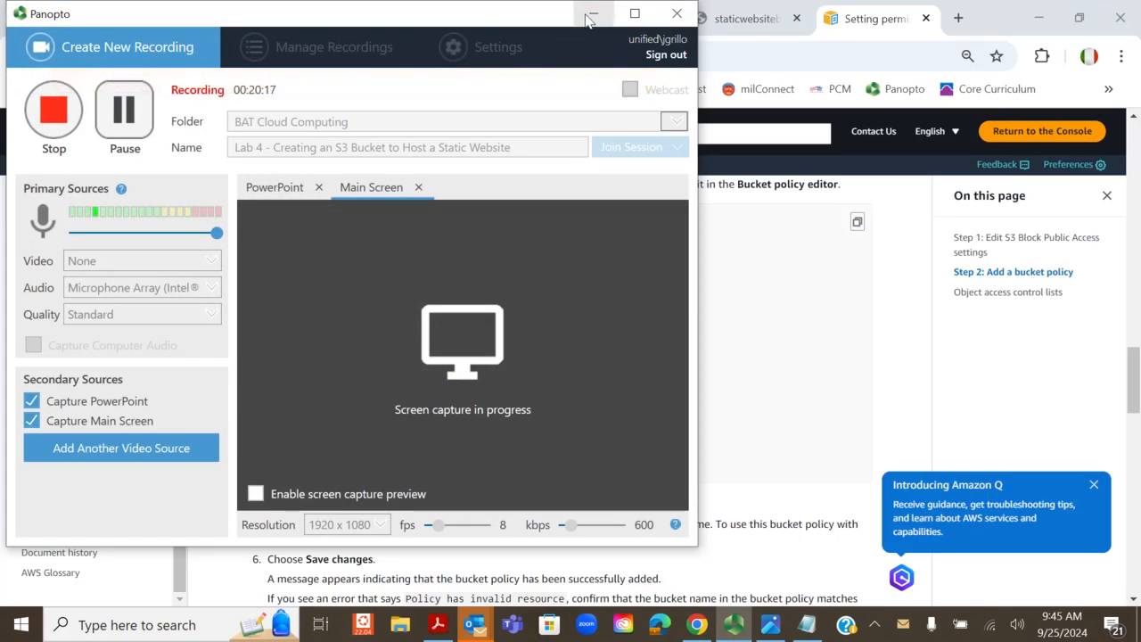
click(590, 14)
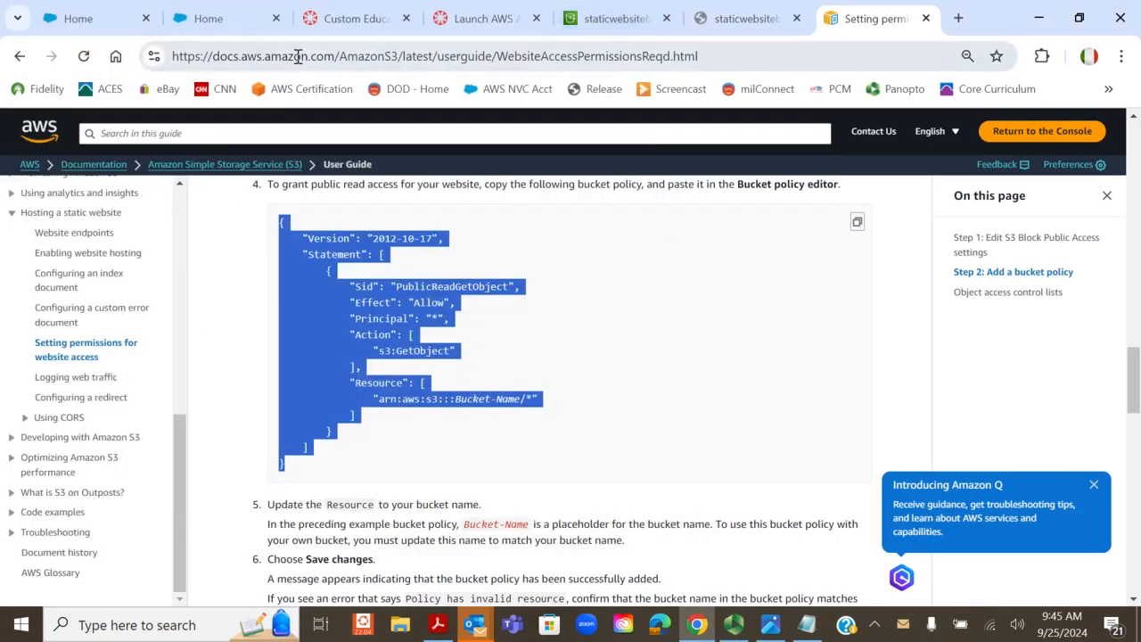
Go back to the Google results, open the AWS page "Setting permissions for website access" and find its example public-read bucket policy.
click(19, 56)
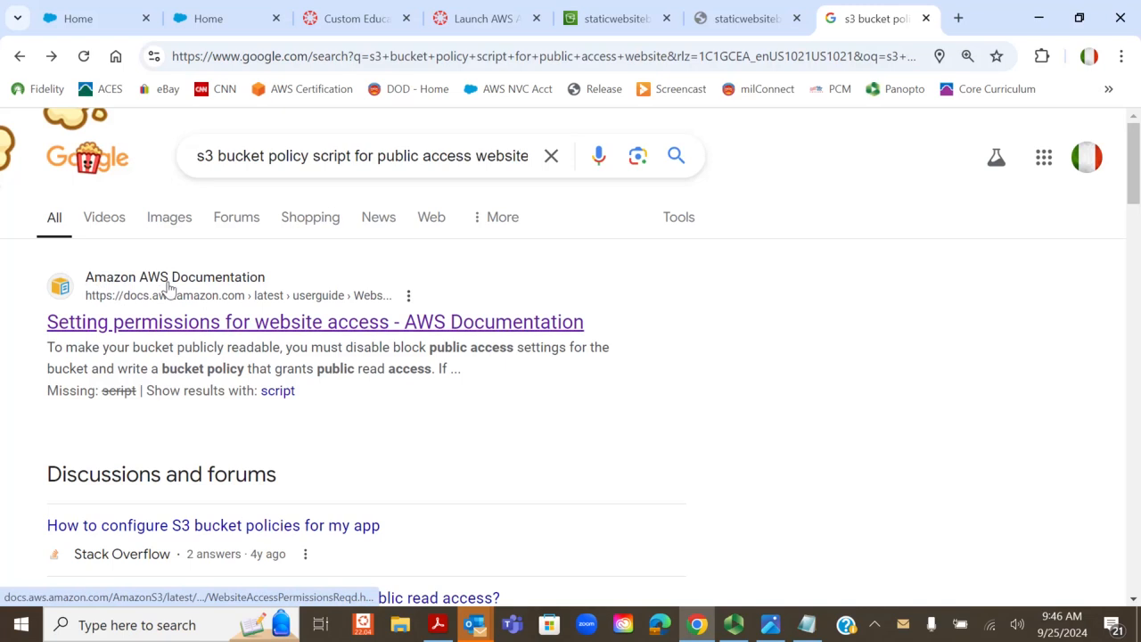
click(239, 332)
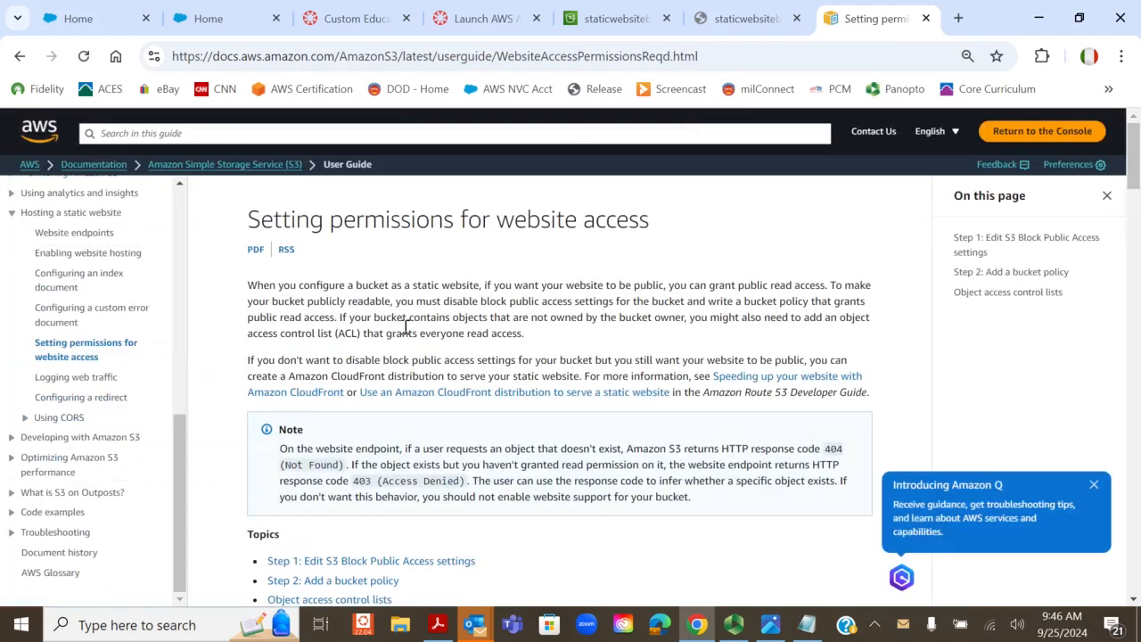
scroll(405, 328, down, 5)
scroll(392, 331, down, 2)
scroll(393, 332, up, 2)
scroll(409, 321, down, 8)
scroll(409, 328, down, 4)
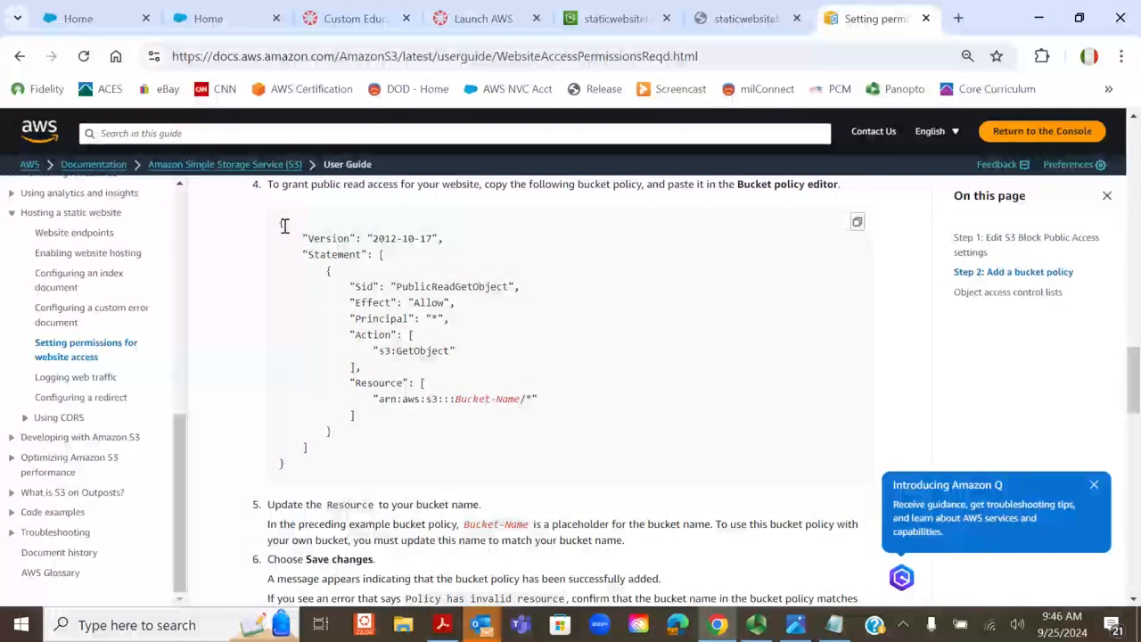
Copy the full example bucket policy JSON from the AWS documentation and look through the instructions below it.
drag(280, 224, 290, 495)
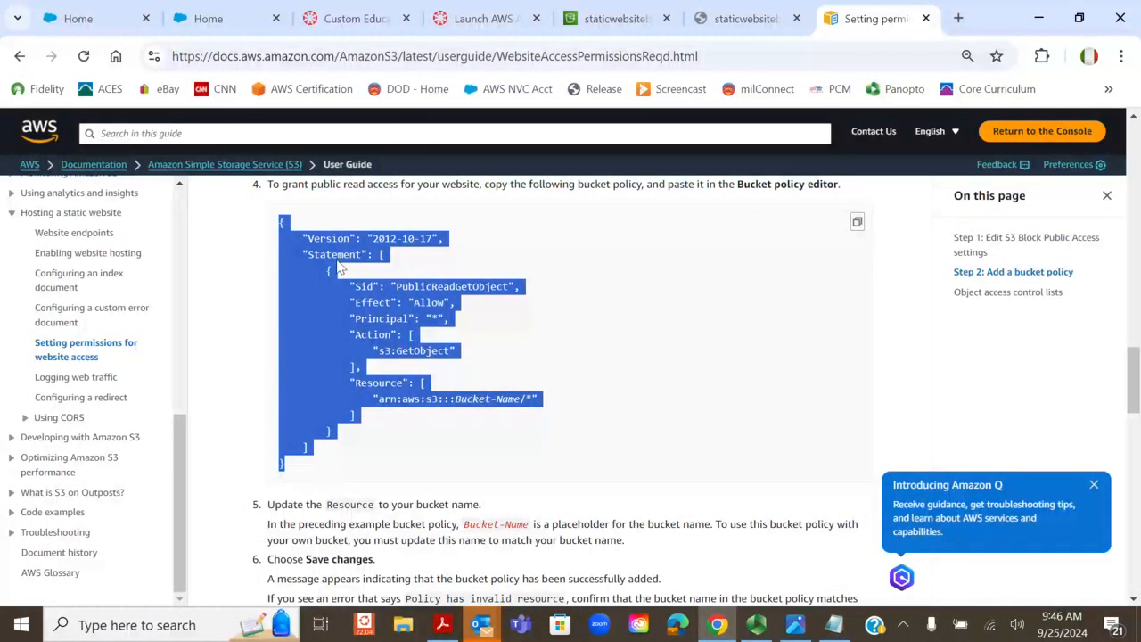
right_click(323, 303)
click(343, 317)
scroll(568, 291, down, 1)
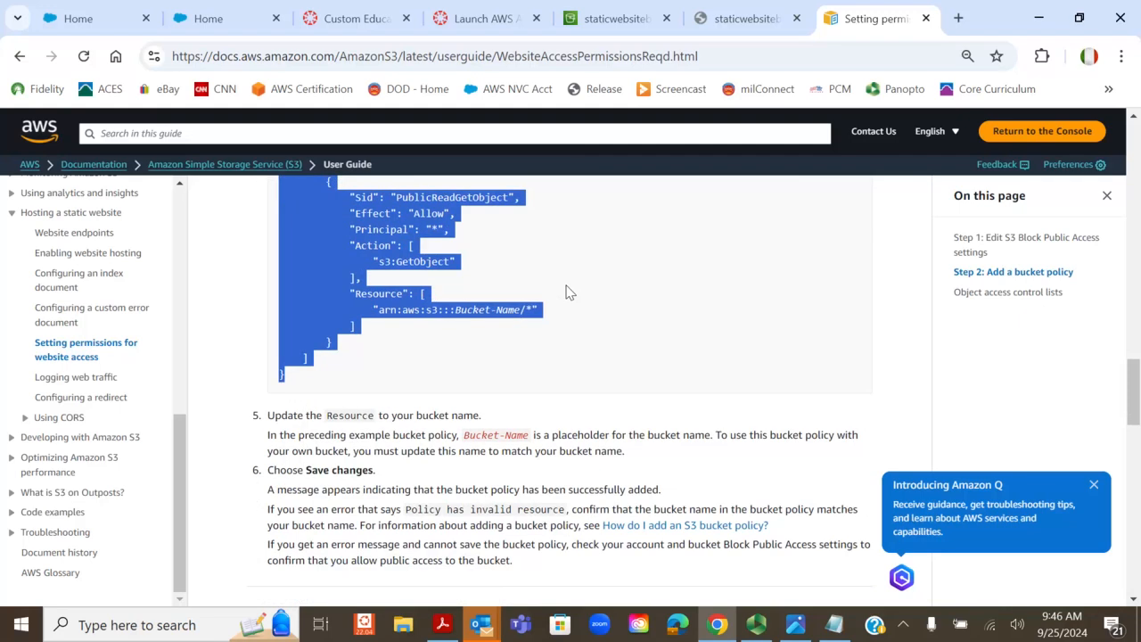
scroll(568, 292, down, 3)
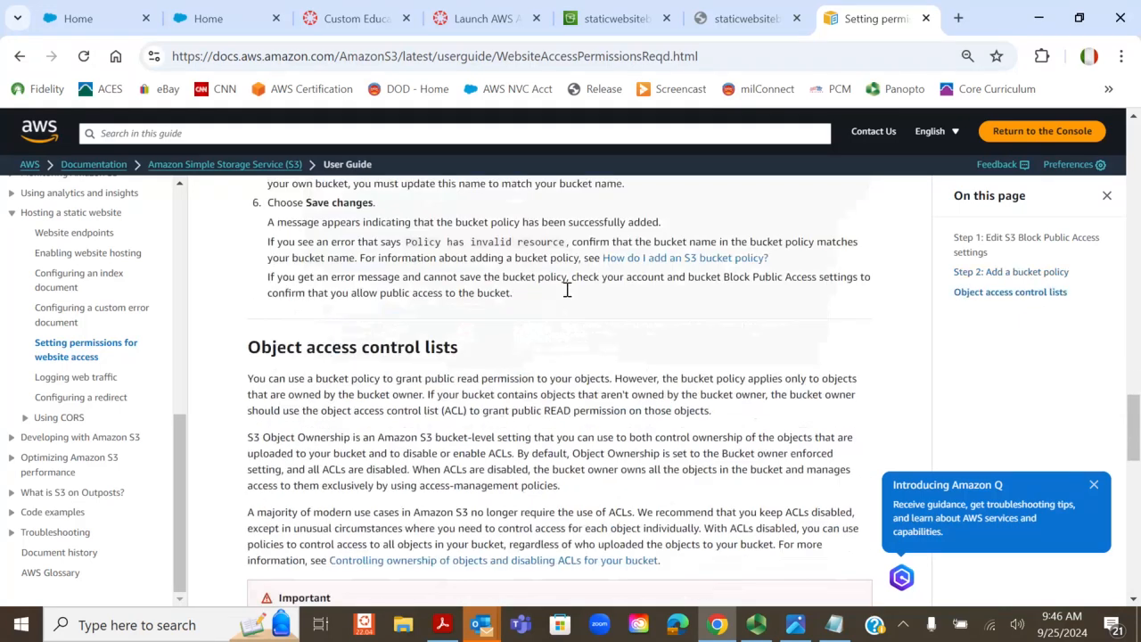
scroll(569, 295, up, 2)
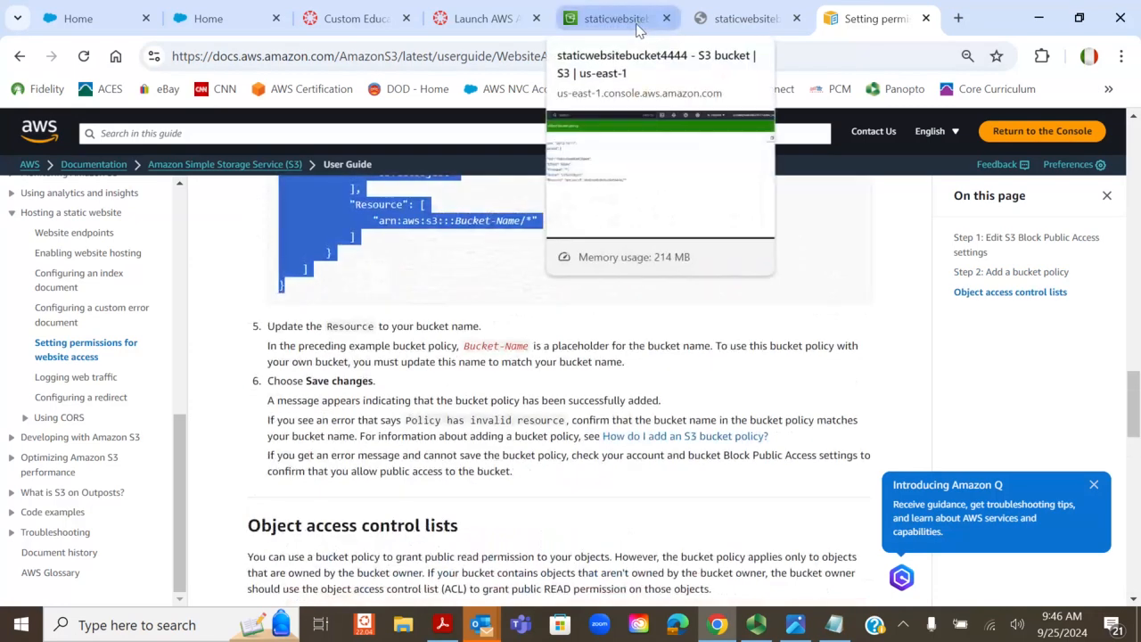
Return to the staticwebsitebucket4444 permissions page in the S3 console and open its bucket policy for editing.
click(637, 31)
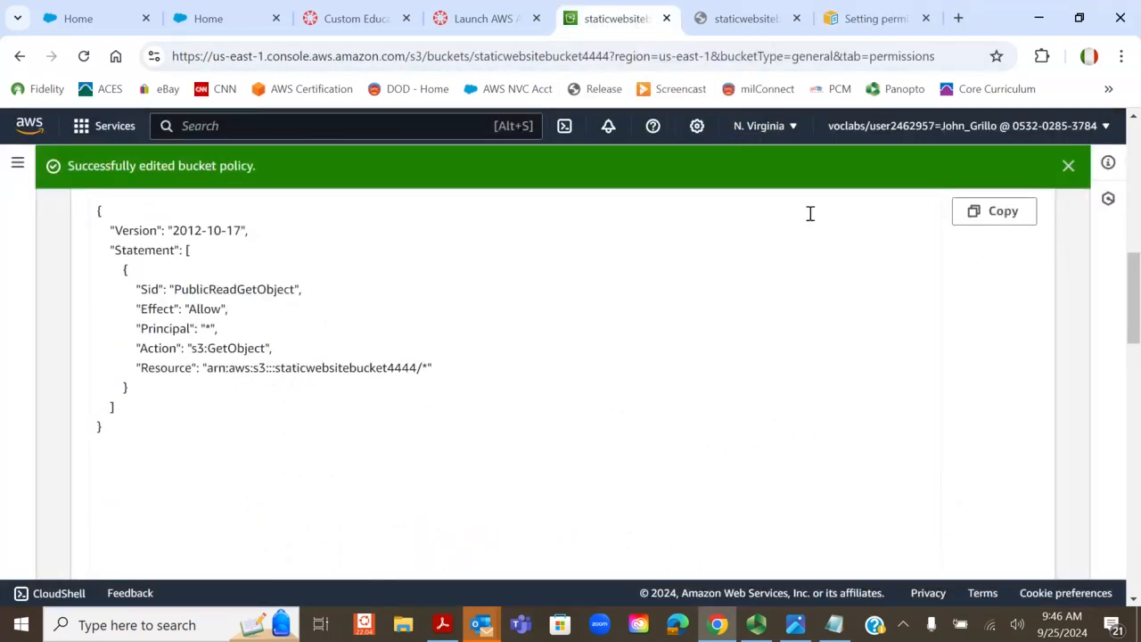
scroll(788, 282, up, 4)
scroll(789, 281, down, 1)
scroll(790, 280, up, 2)
scroll(777, 288, down, 2)
click(922, 356)
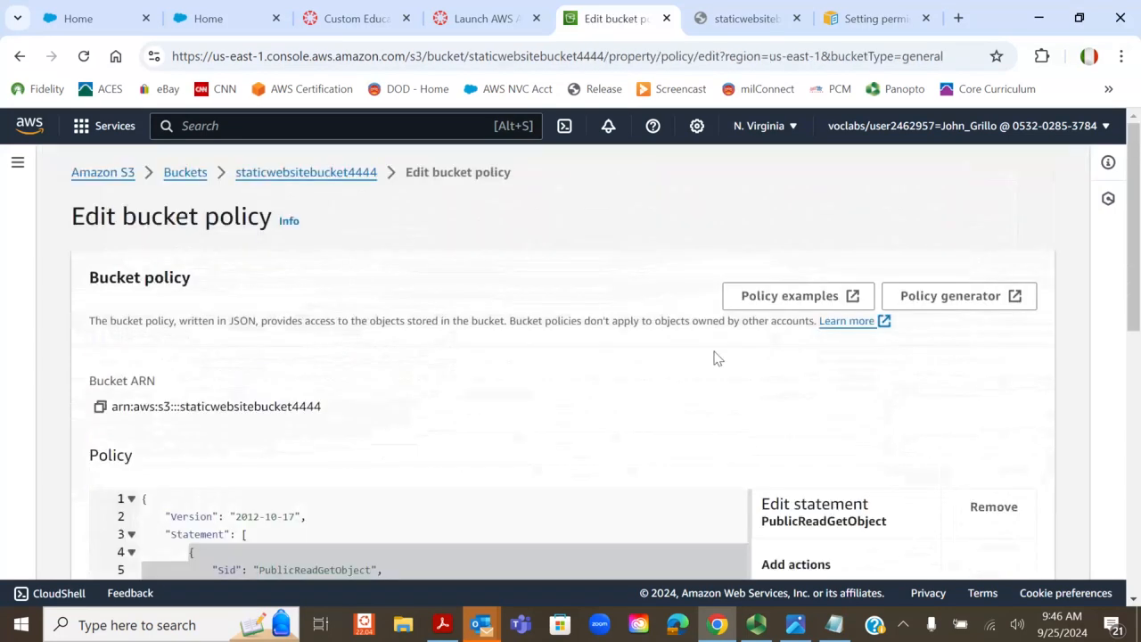
Replace the entire existing JSON in the policy editor with the bucket policy copied from the AWS documentation.
scroll(448, 321, down, 4)
click(157, 341)
key(ctrl+a)
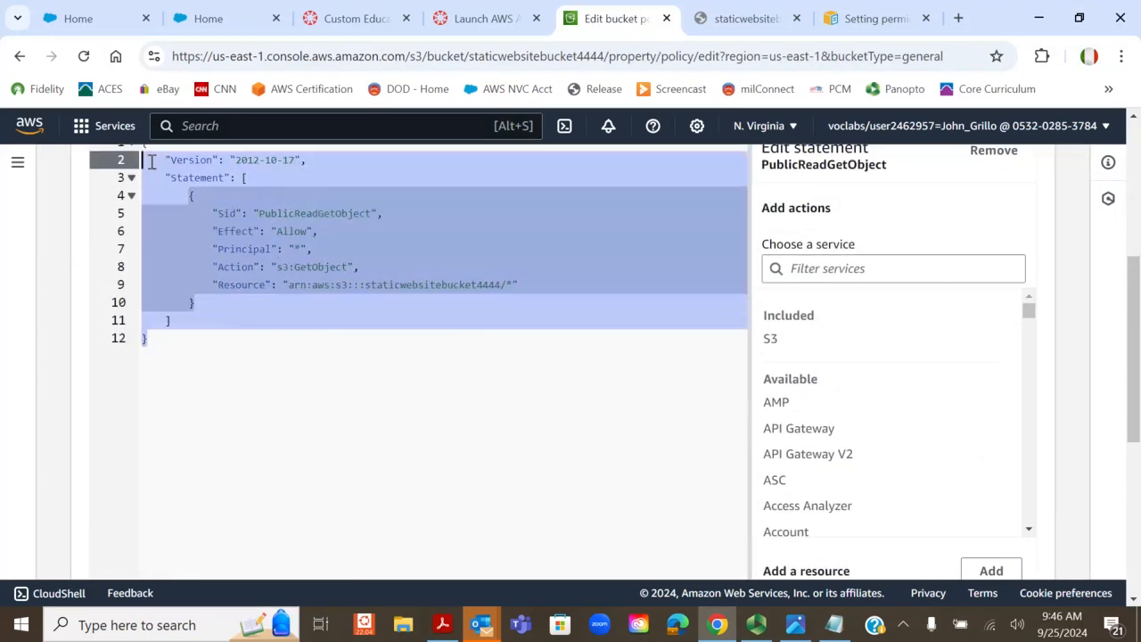
scroll(259, 251, up, 2)
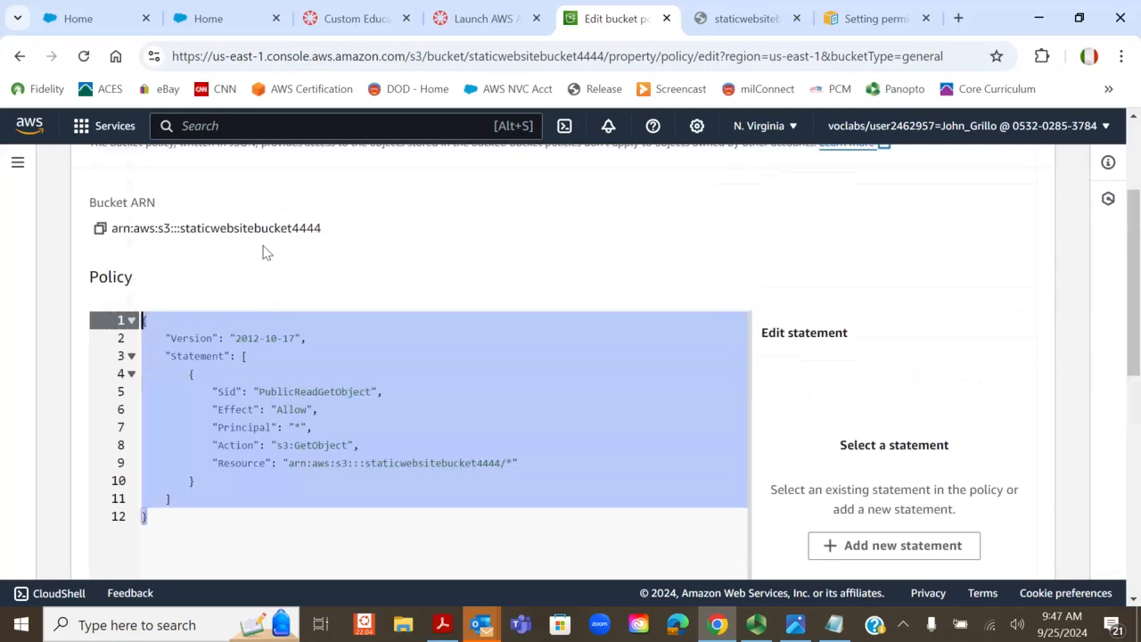
key(Delete)
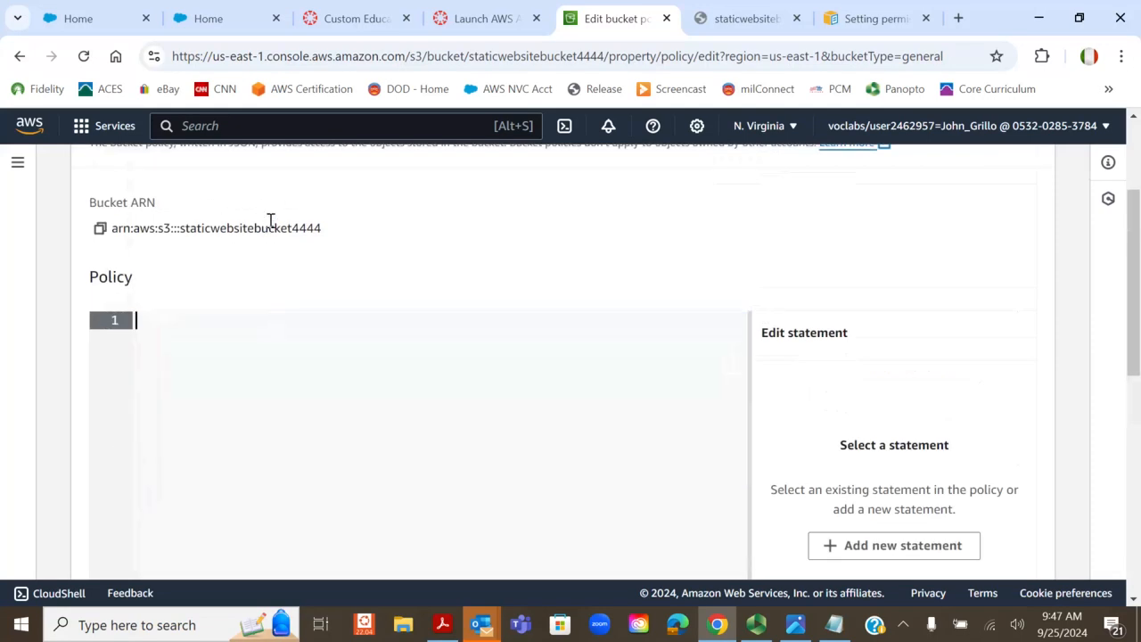
right_click(148, 327)
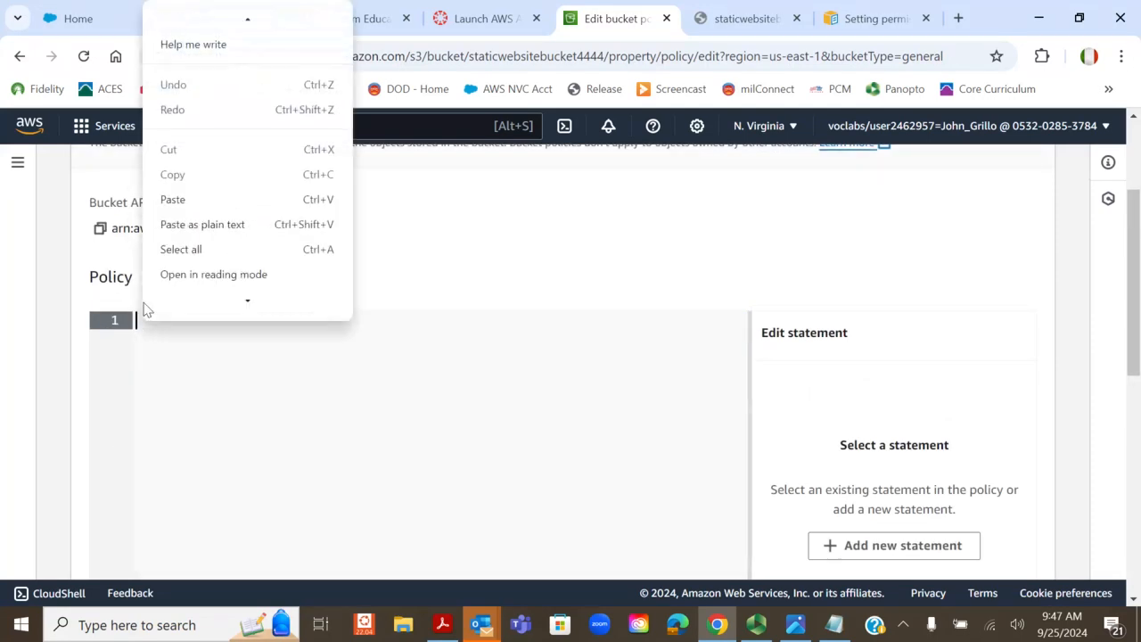
scroll(158, 285, down, 2)
click(224, 149)
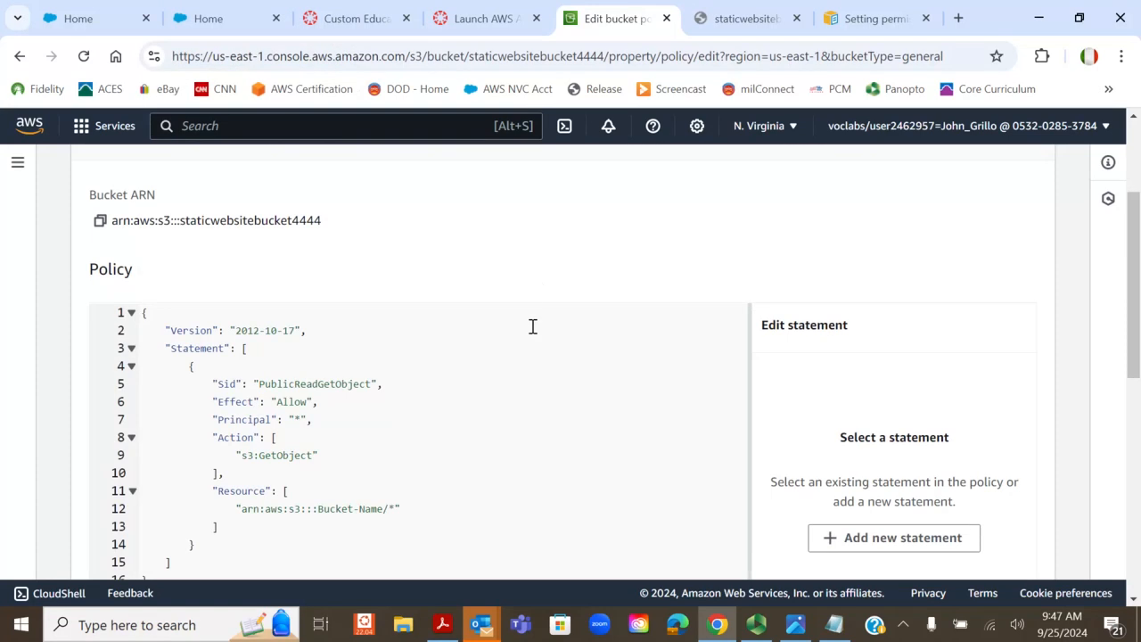
scroll(537, 325, down, 2)
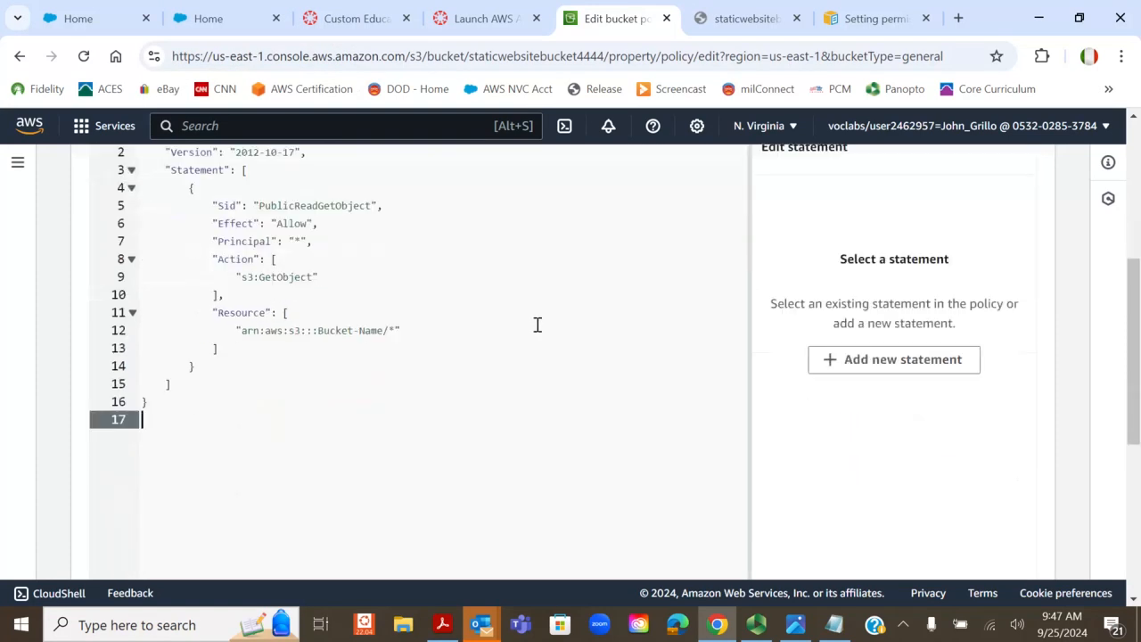
Copy staticwebsitebucket4444 from the Bucket ARN and paste it as plain text over Bucket-Name in the policy's Resource ARN.
scroll(521, 335, up, 3)
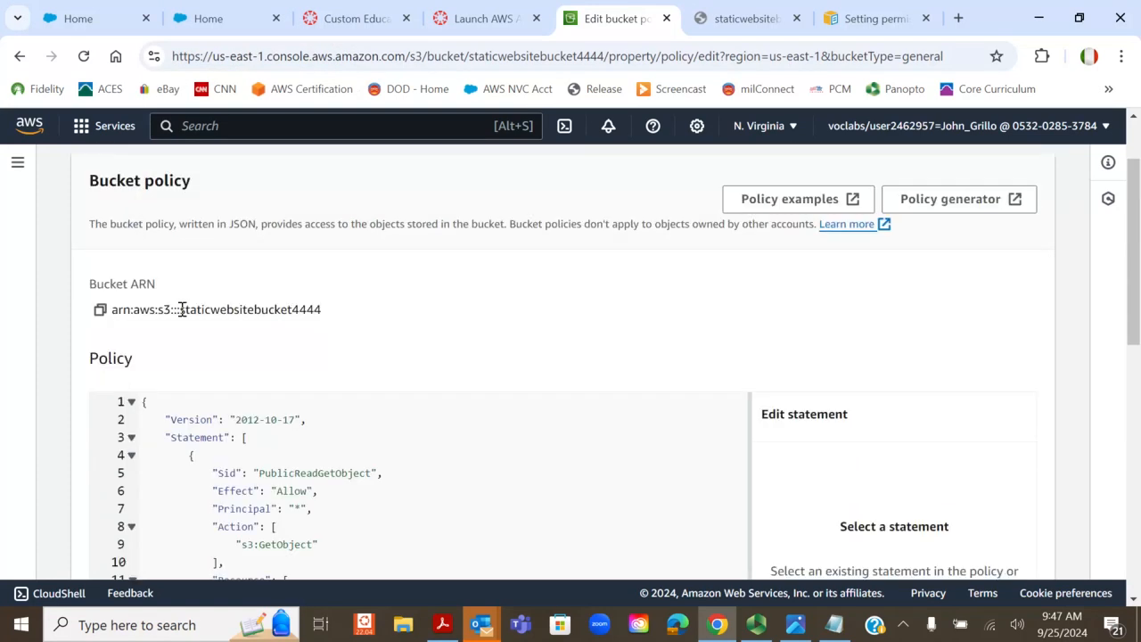
drag(181, 309, 330, 315)
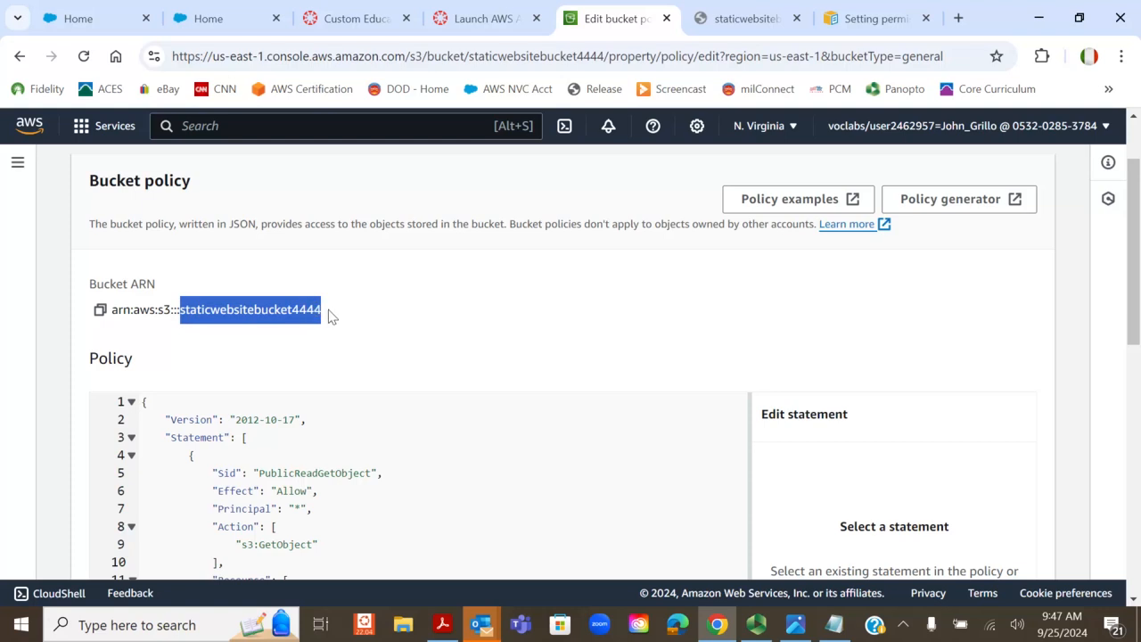
right_click(314, 310)
click(338, 330)
scroll(339, 326, down, 4)
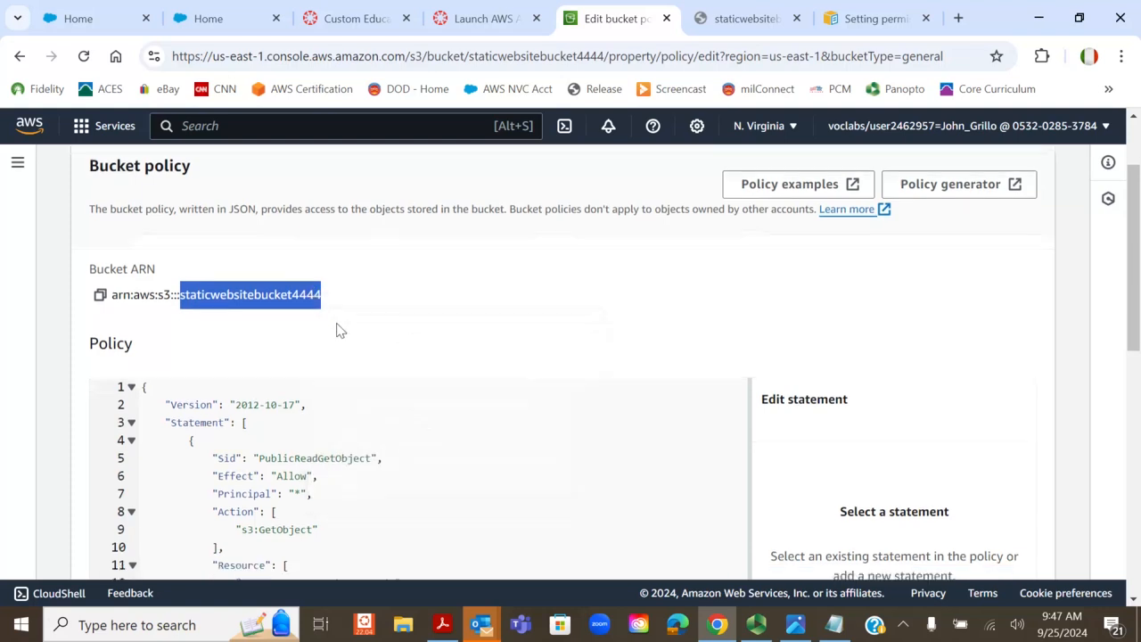
drag(317, 241, 384, 241)
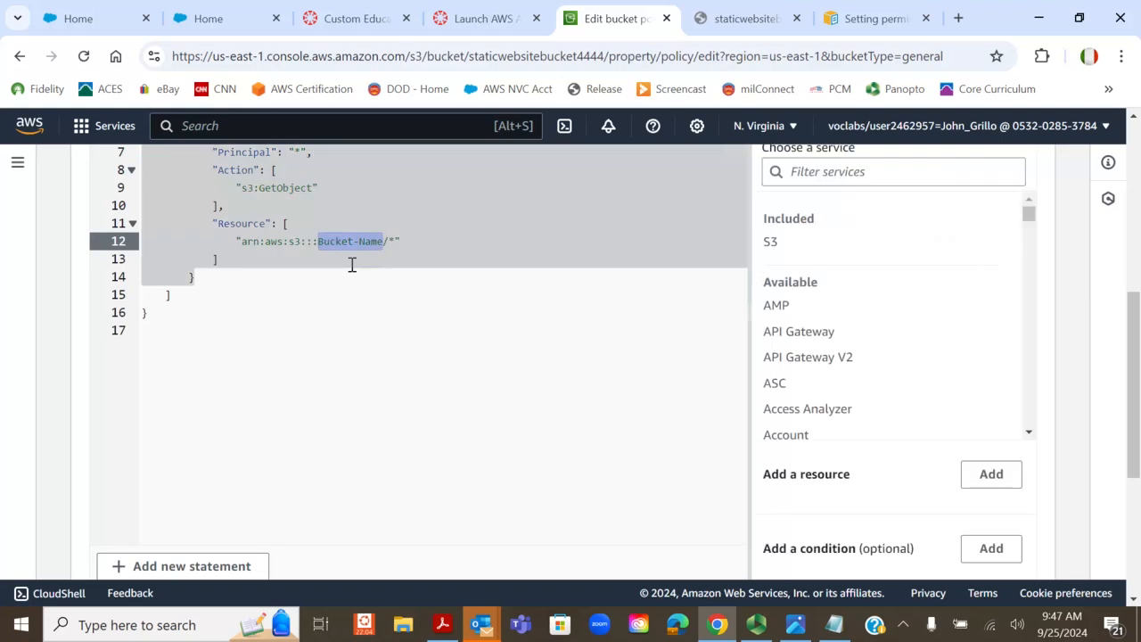
right_click(355, 241)
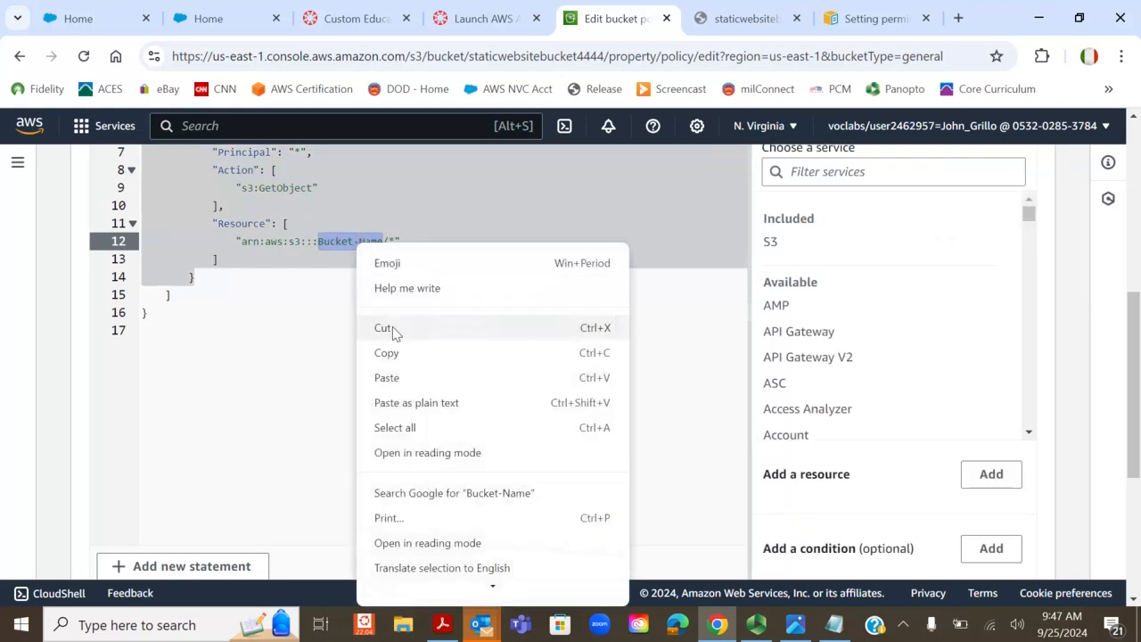
click(407, 402)
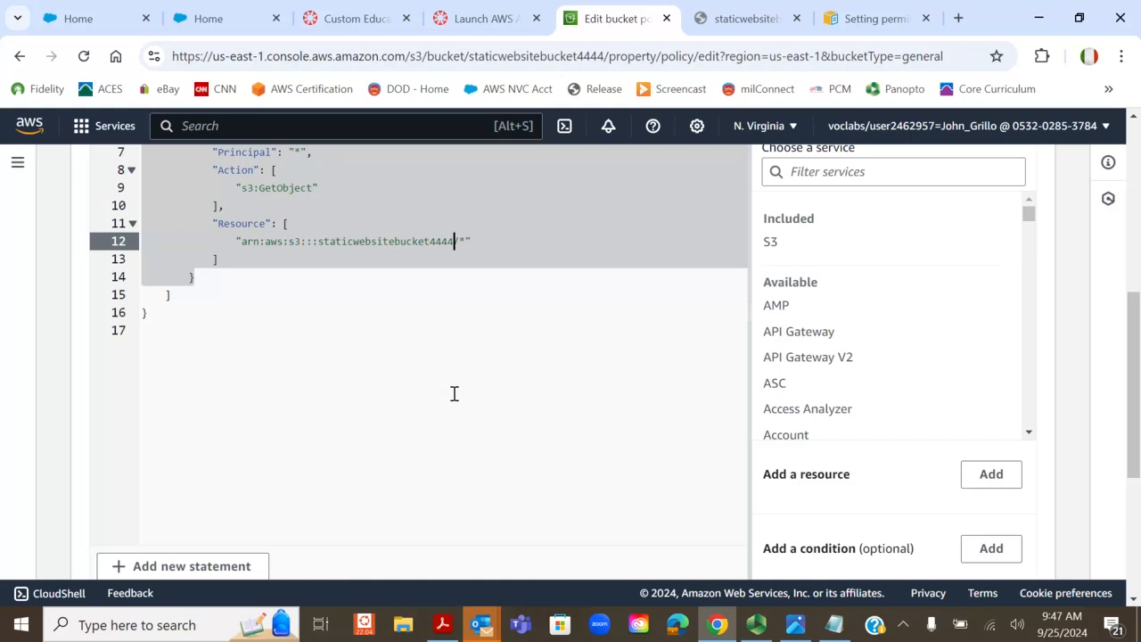
Save the edited bucket policy and review it on the bucket's permissions page.
scroll(452, 393, down, 5)
click(997, 550)
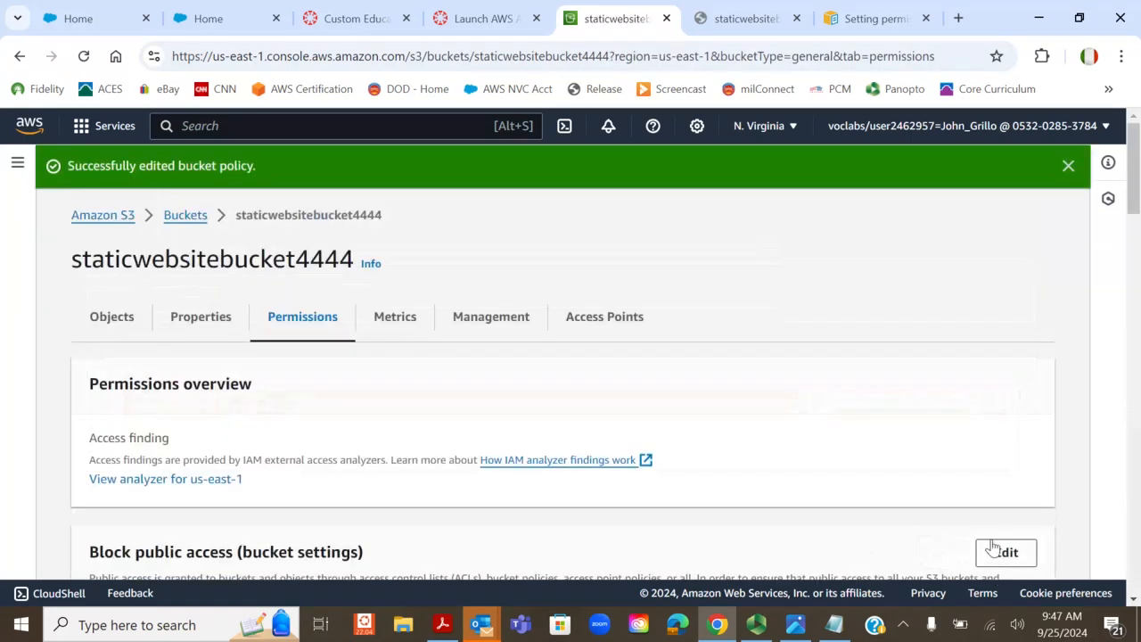
scroll(716, 401, down, 9)
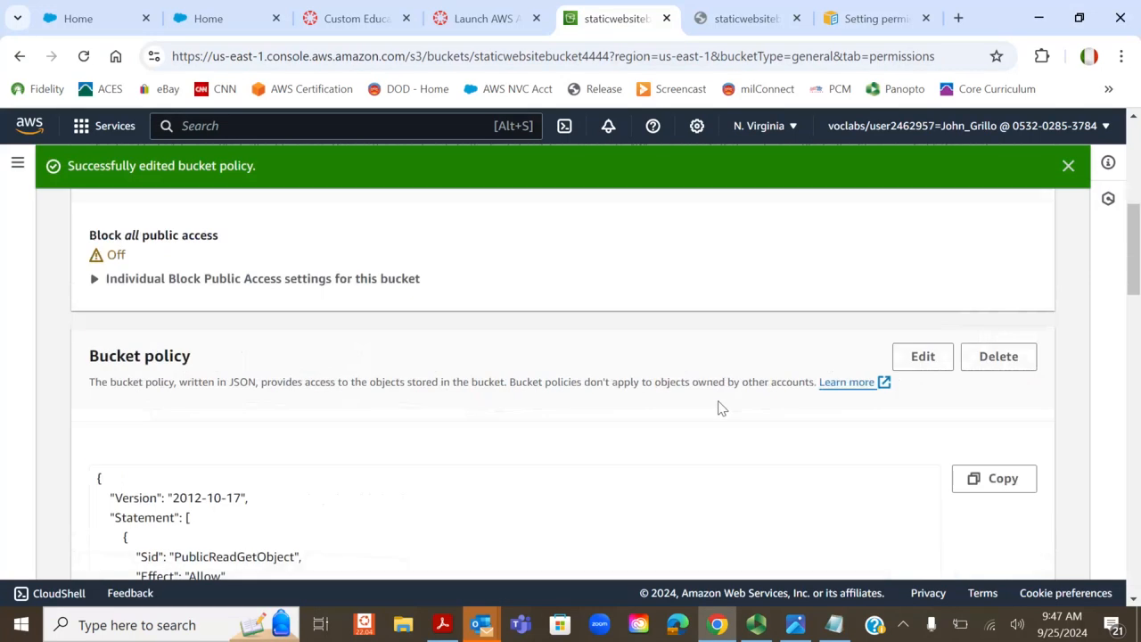
Dismiss the policy notification and copy the bucket website endpoint from staticwebsitebucket4444's static website hosting properties.
scroll(720, 406, down, 5)
scroll(720, 410, down, 5)
scroll(1047, 305, up, 10)
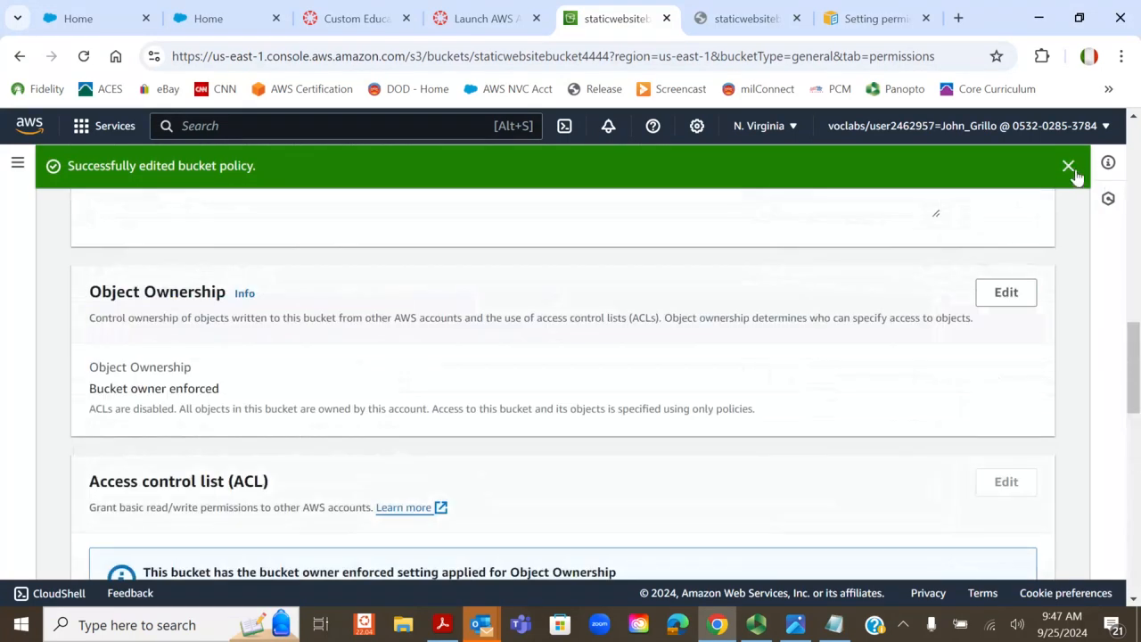
scroll(1029, 323, up, 8)
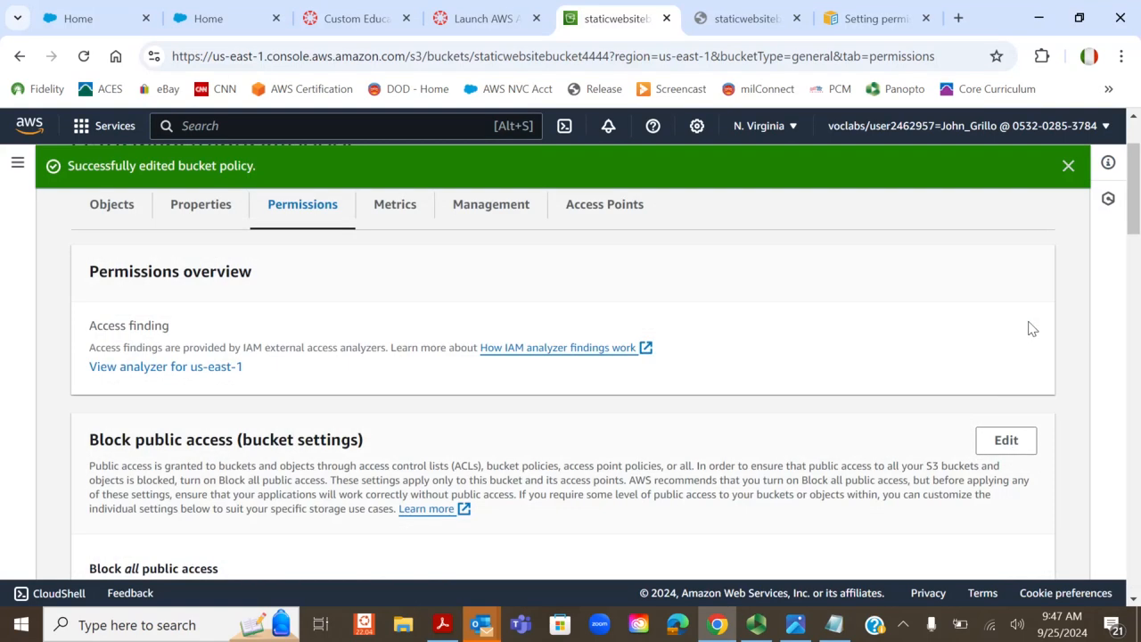
click(1068, 167)
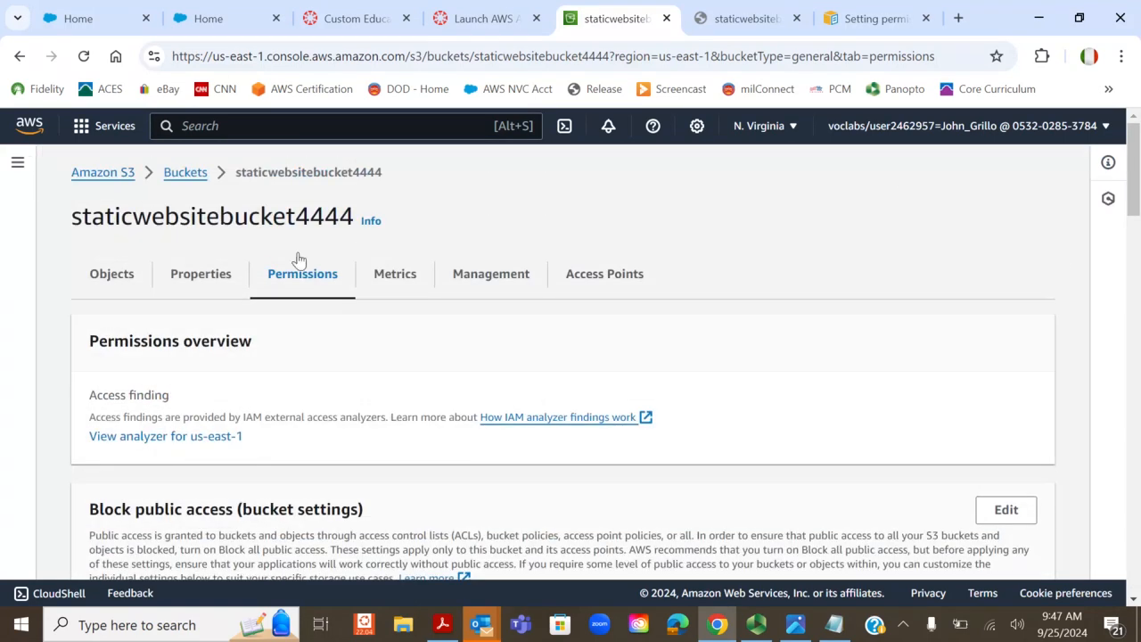
click(200, 276)
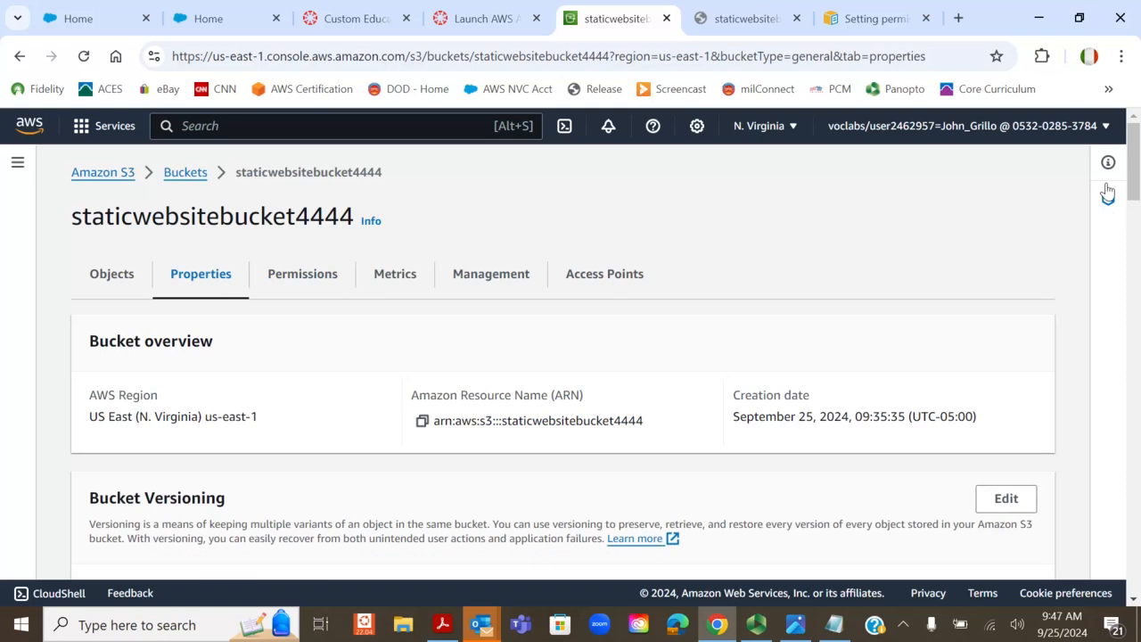
drag(1133, 169, 1125, 579)
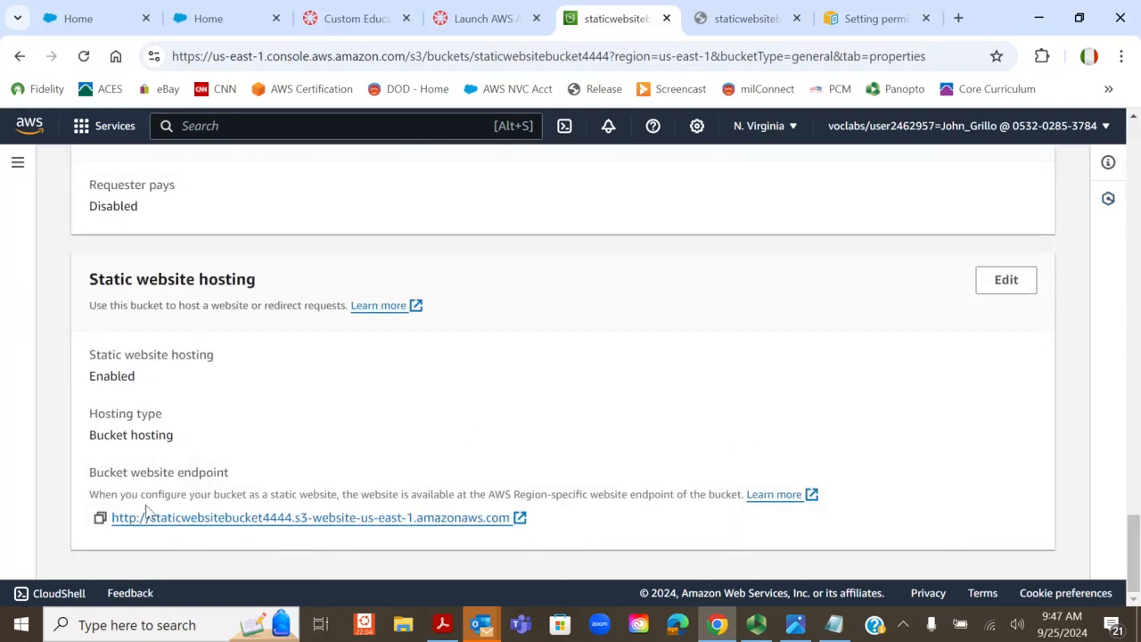
click(99, 518)
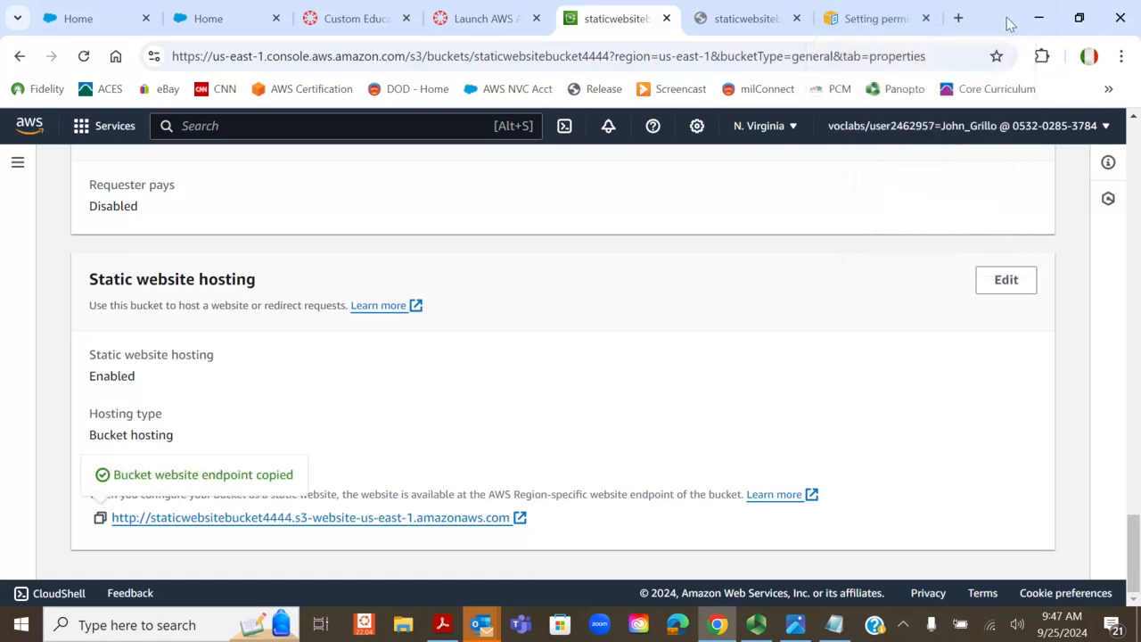
click(958, 19)
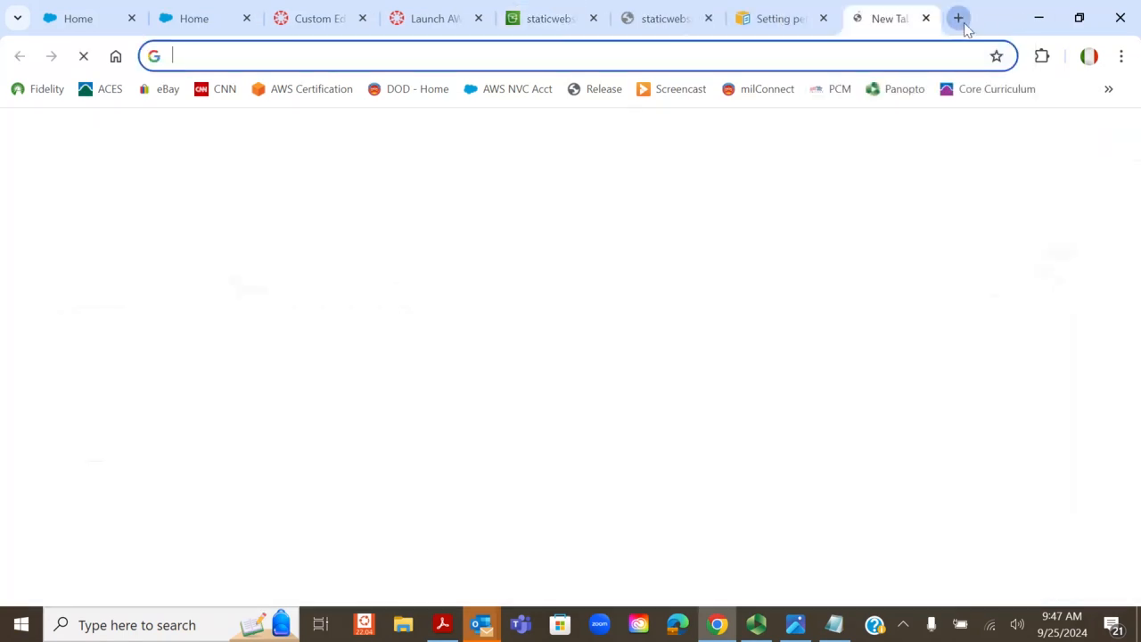
right_click(216, 56)
click(290, 207)
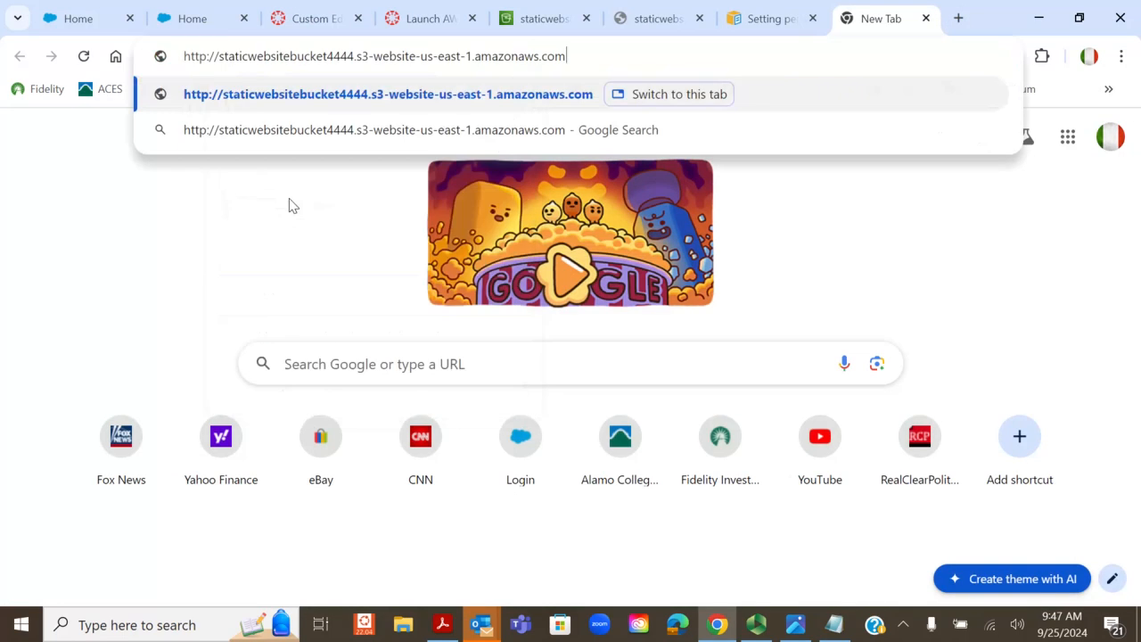
key(Return)
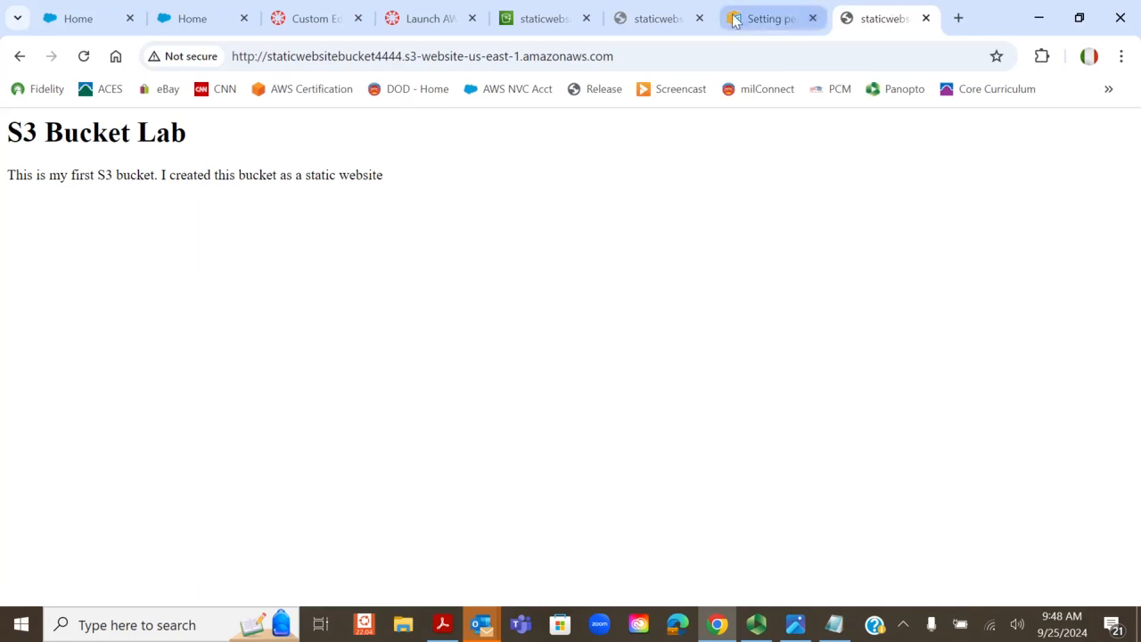
Examine the AWS documentation on setting permissions for website access, from its introduction to the example bucket policy in Step 2.
click(782, 21)
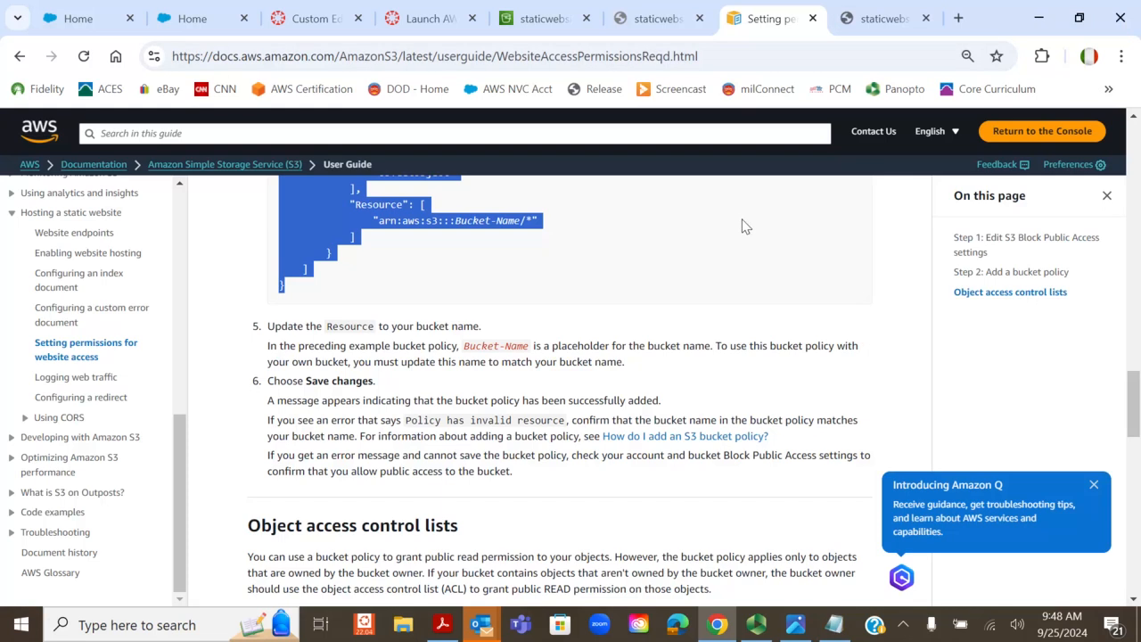
scroll(751, 286, up, 3)
scroll(765, 307, up, 6)
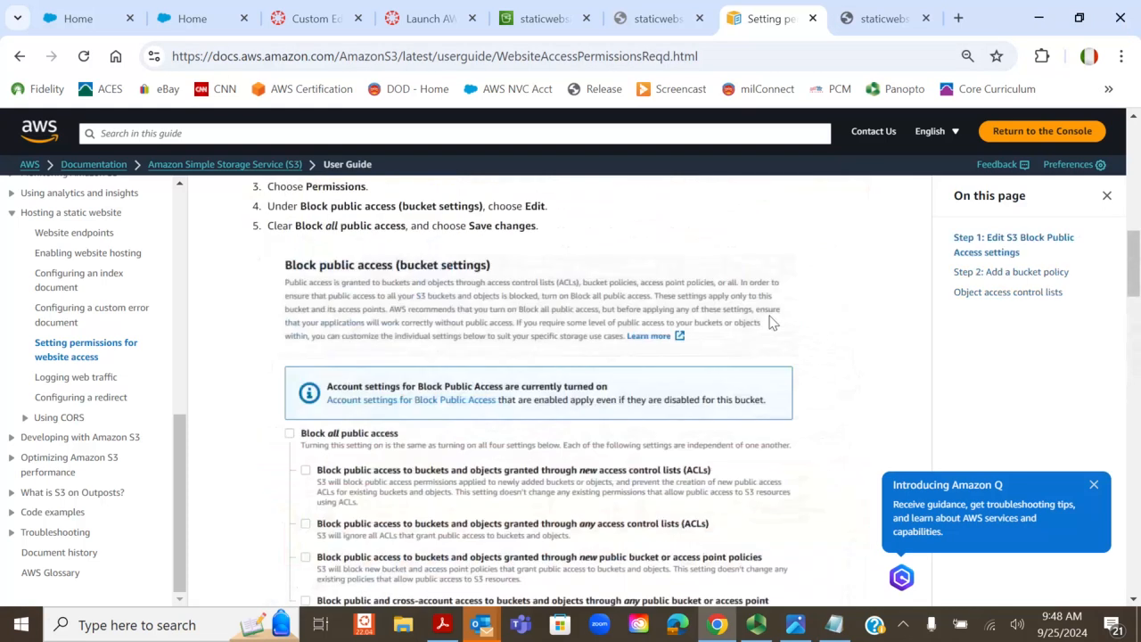
scroll(775, 318, up, 10)
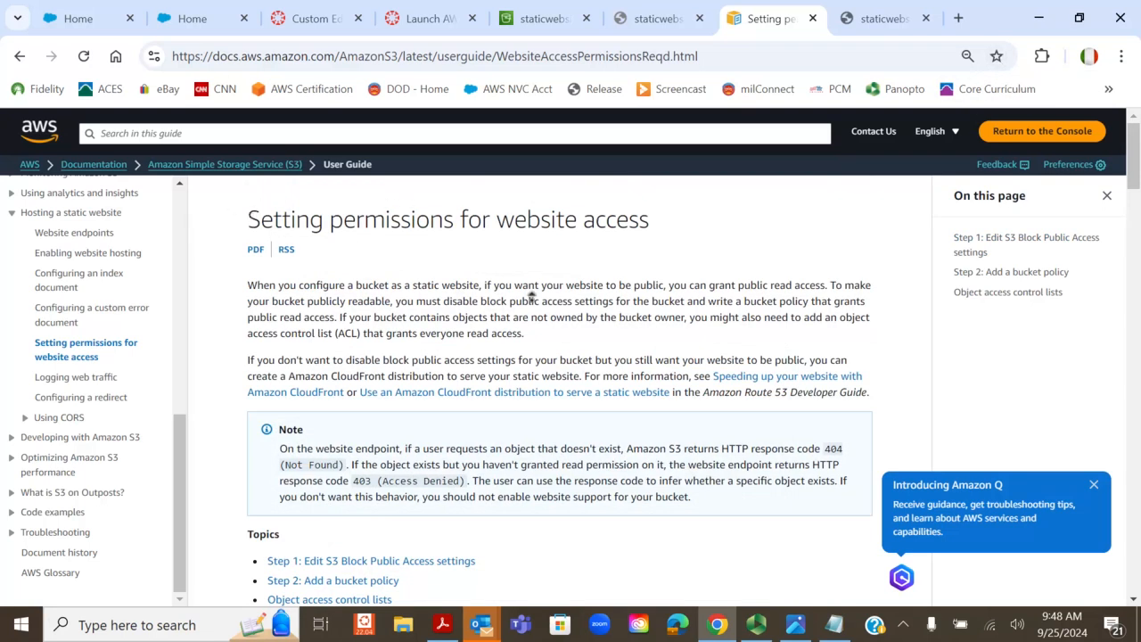
scroll(504, 382, down, 5)
scroll(513, 389, down, 6)
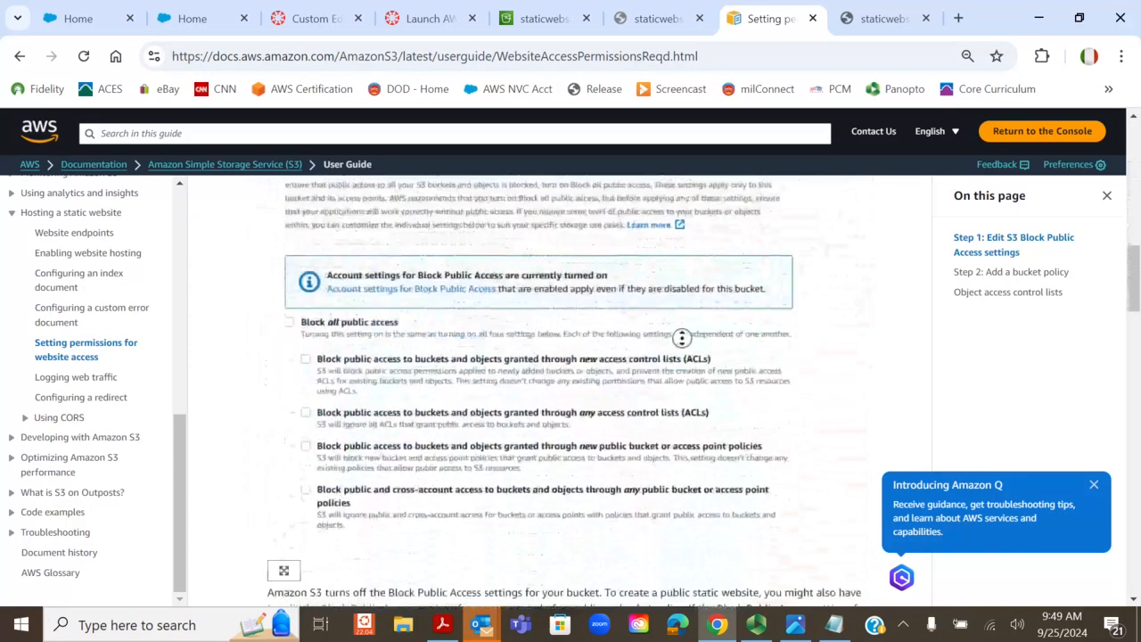
scroll(797, 387, down, 7)
scroll(785, 392, down, 4)
scroll(776, 400, up, 3)
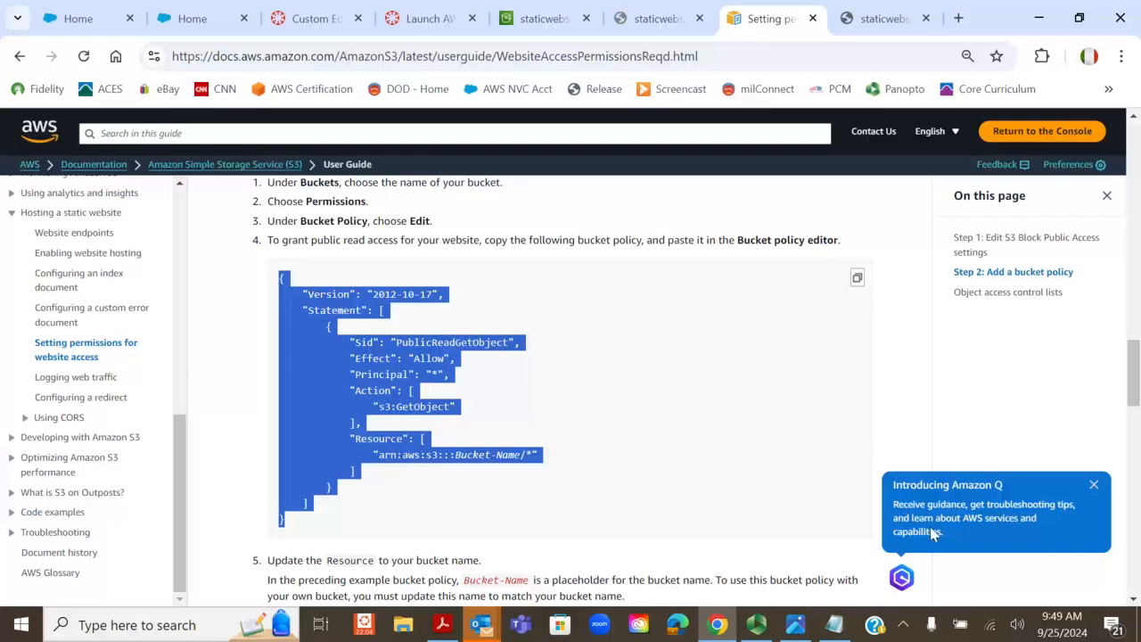
Switch to the Lab 4 - Step 13 Script in Notepad and insert a space after the colons of Statement, Effect, Principal, Action and Resource.
click(834, 623)
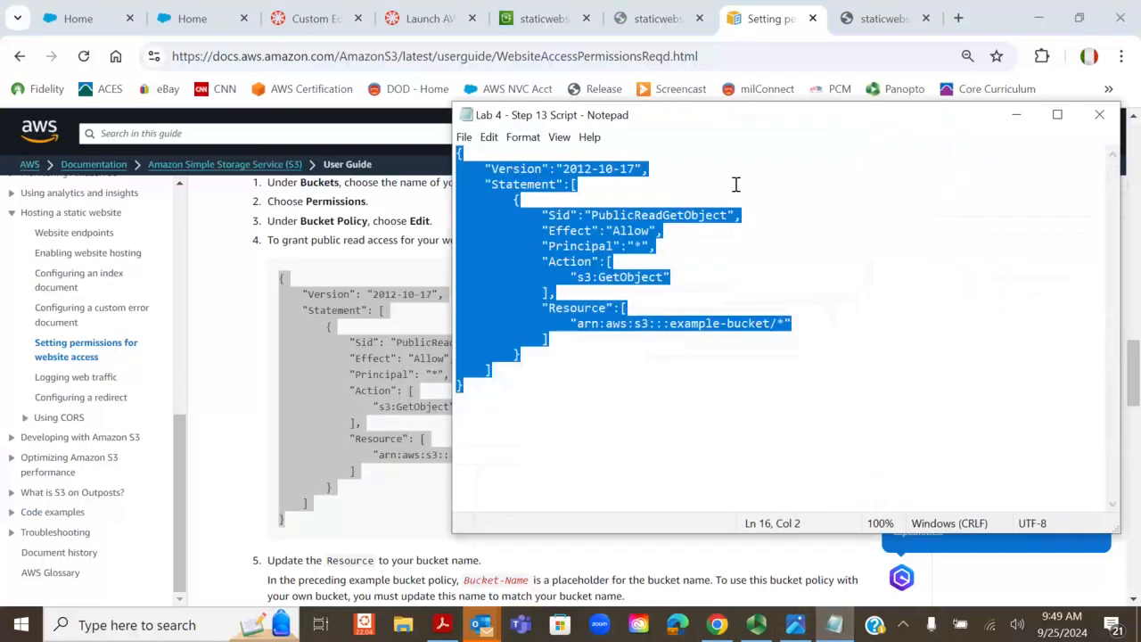
drag(751, 117, 871, 174)
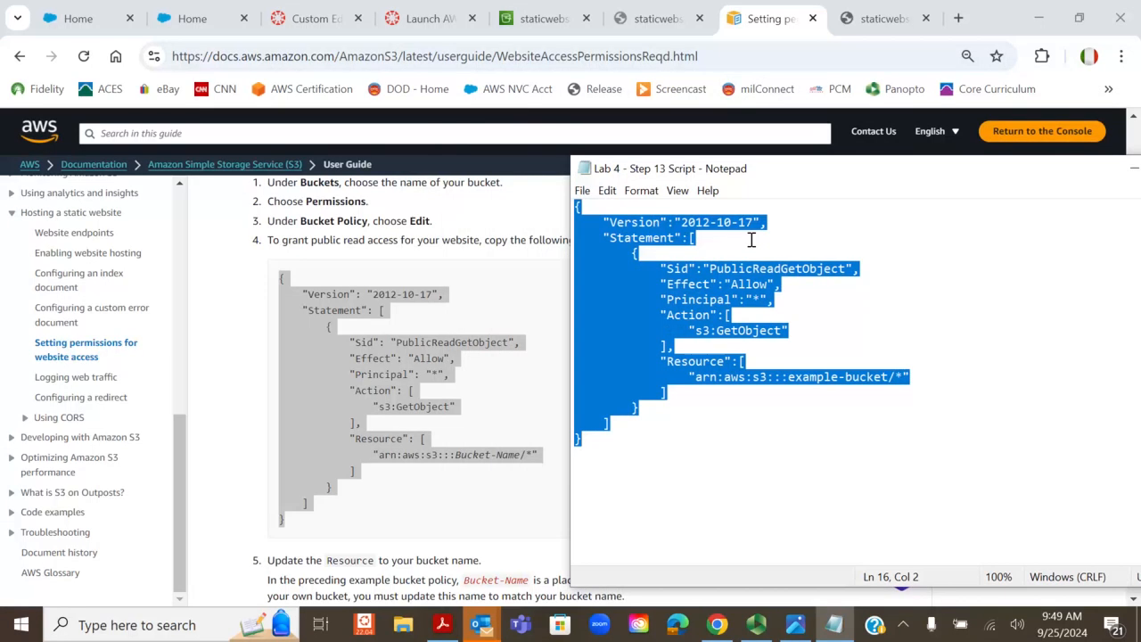
click(691, 239)
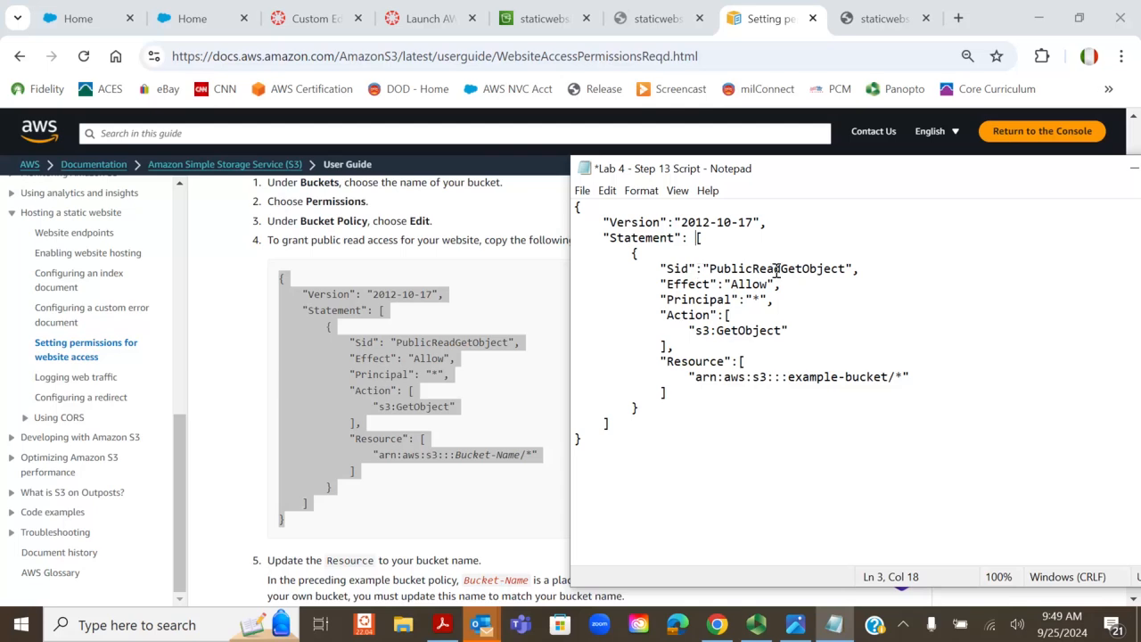
click(728, 284)
click(726, 285)
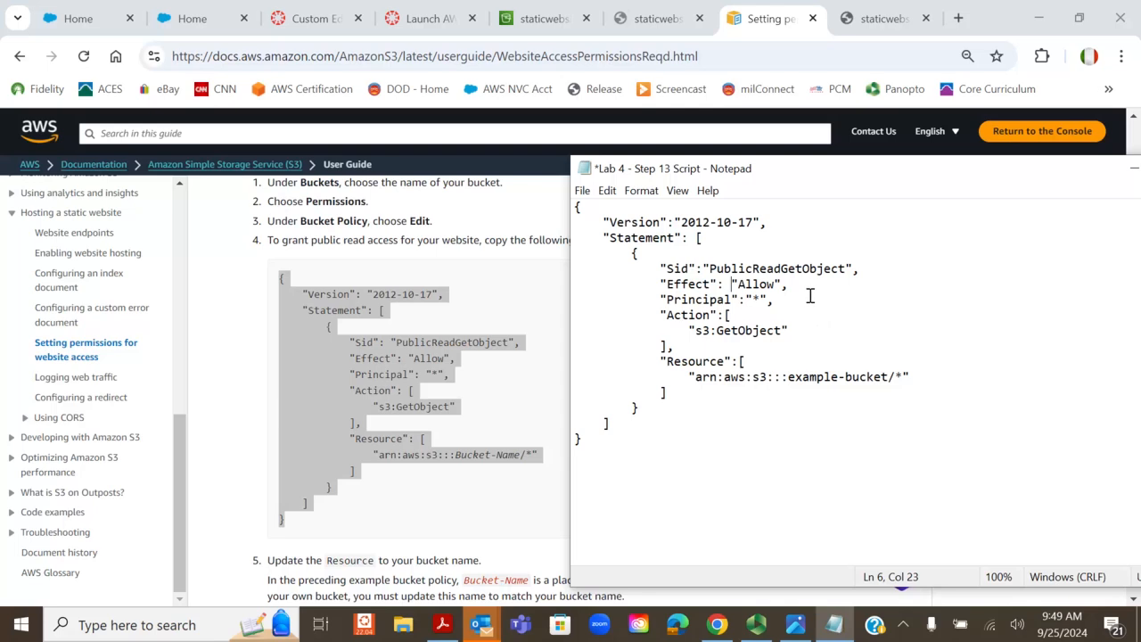
click(747, 300)
click(724, 314)
click(741, 361)
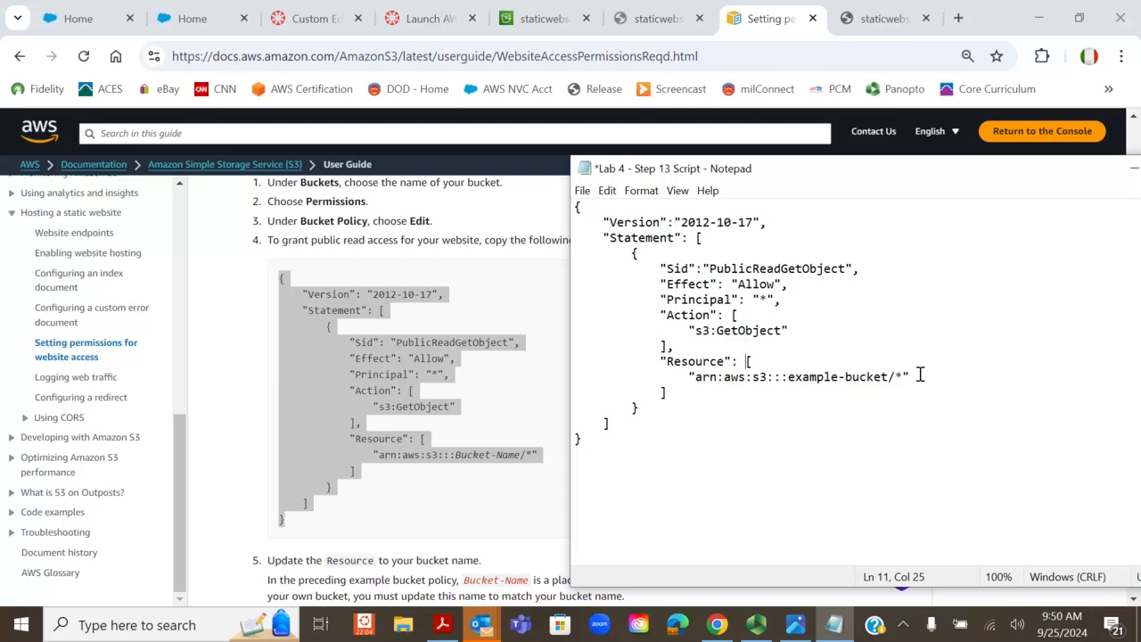
Check the ends of the script's closing bracket lines against the documentation and save the Lab 4 - Step 13 Script file.
click(693, 392)
click(642, 410)
click(627, 429)
click(596, 441)
click(582, 191)
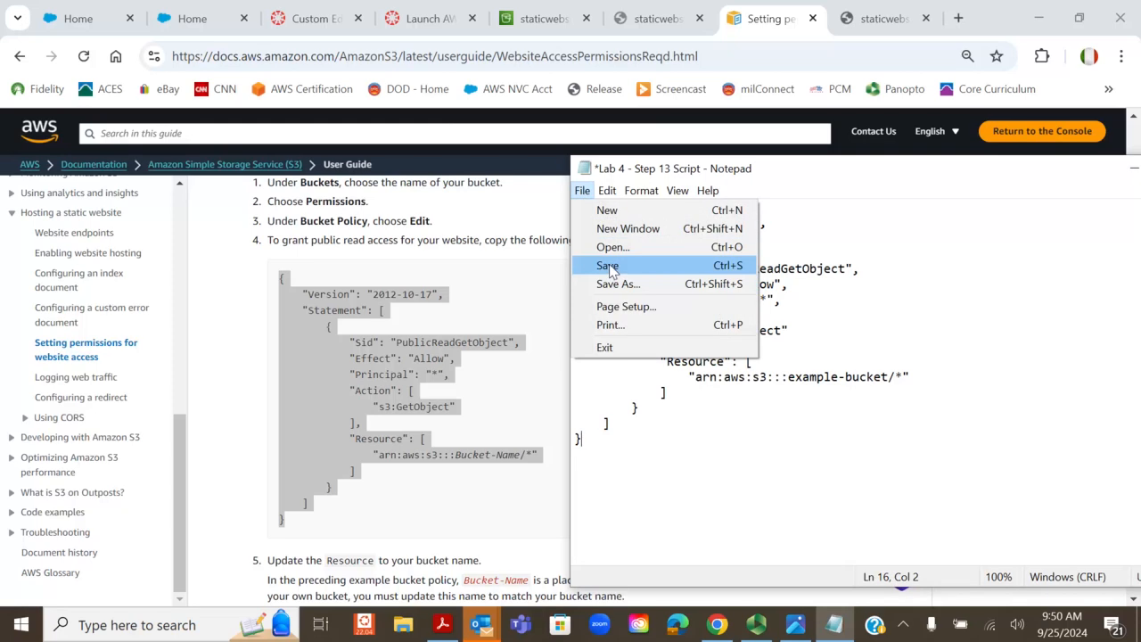
click(607, 267)
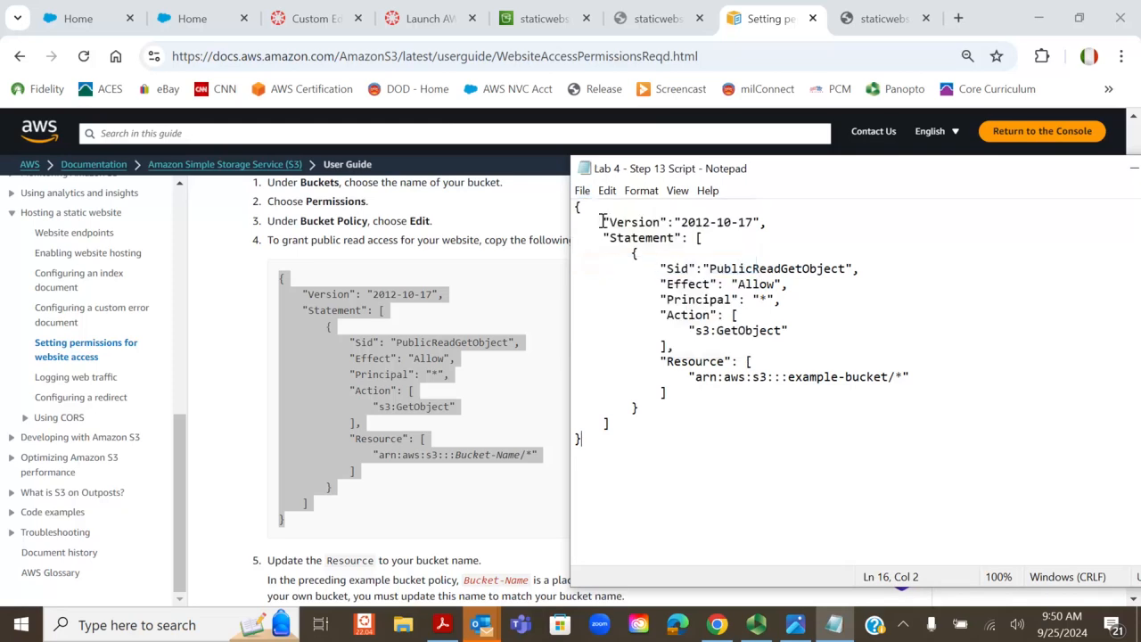
Copy the entire corrected policy script from the Lab 4 - Step 13 Script file.
drag(575, 205, 586, 455)
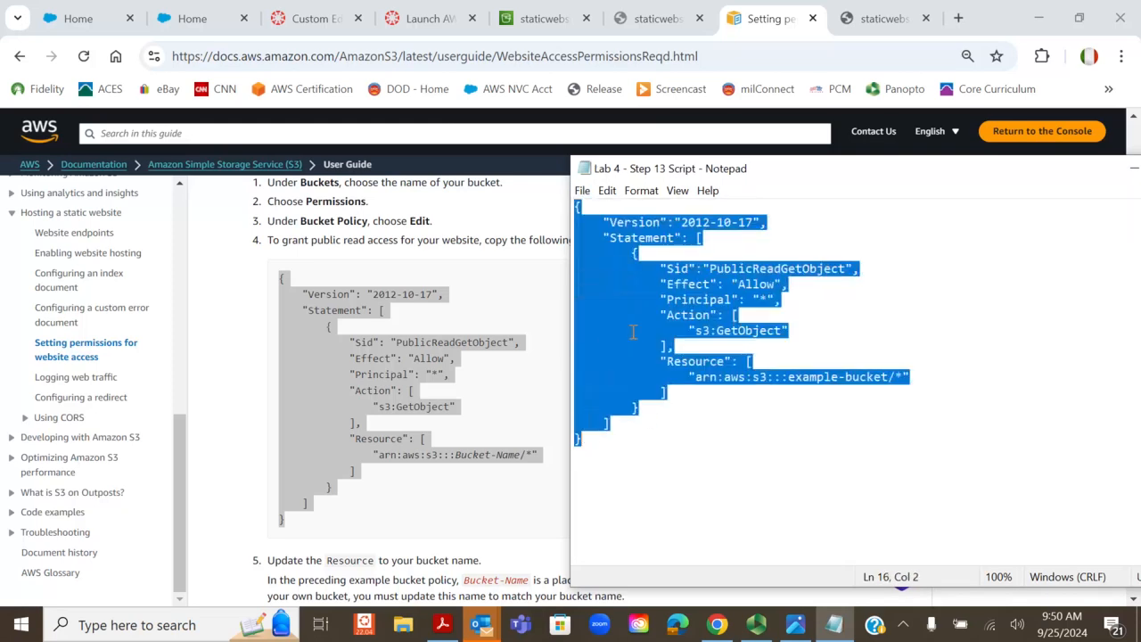
right_click(626, 302)
click(575, 354)
Return to staticwebsitebucket4444 in the S3 console and show the bucket policy in its permissions.
click(532, 18)
scroll(473, 326, up, 10)
scroll(480, 331, up, 15)
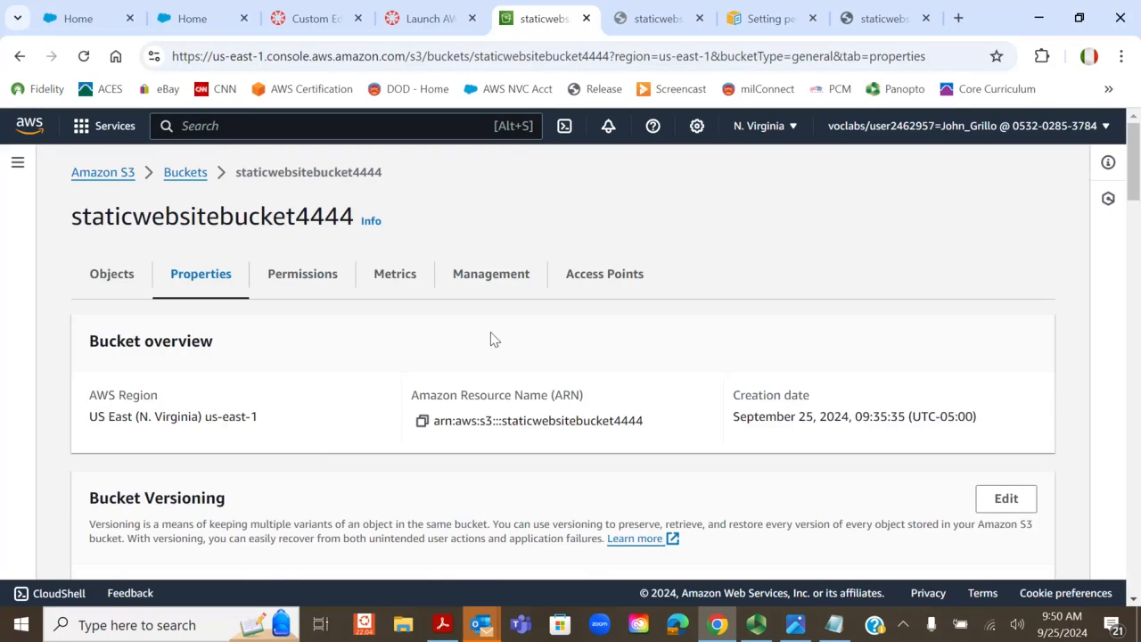
click(312, 287)
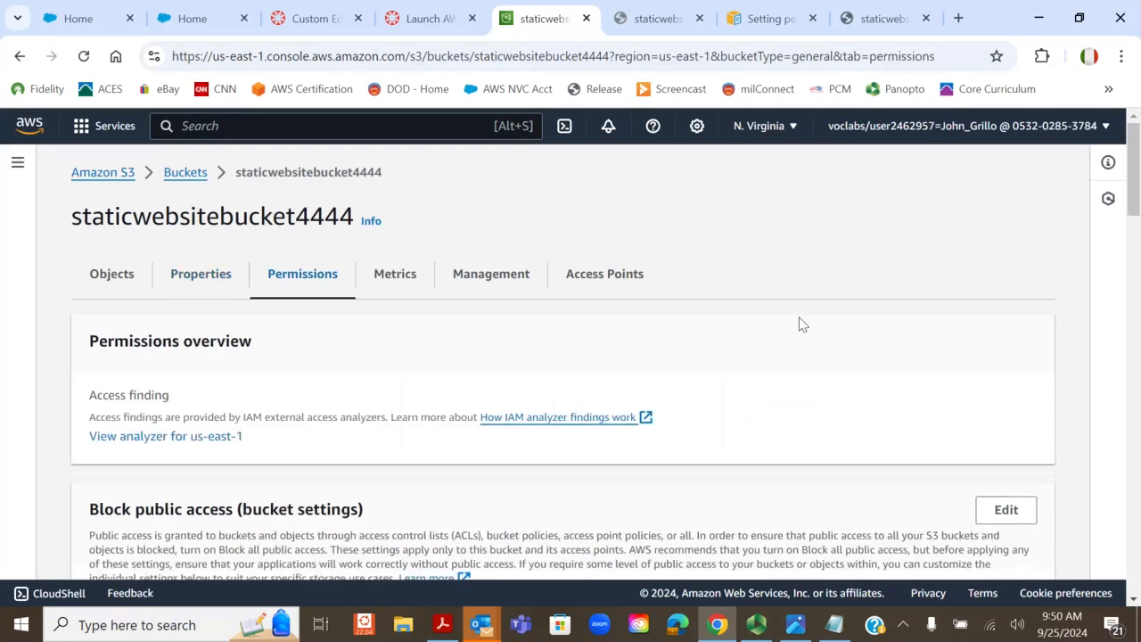
scroll(799, 325, down, 4)
scroll(1065, 261, down, 2)
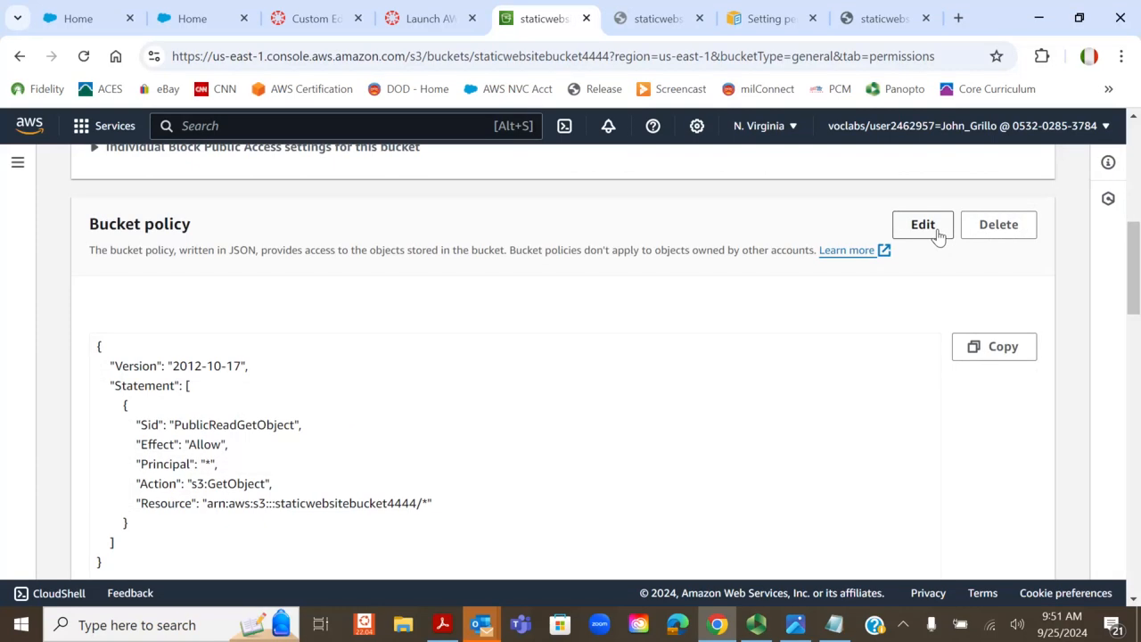
Switch to Notepad, copy the whole selected policy script again and minimize its window.
click(834, 624)
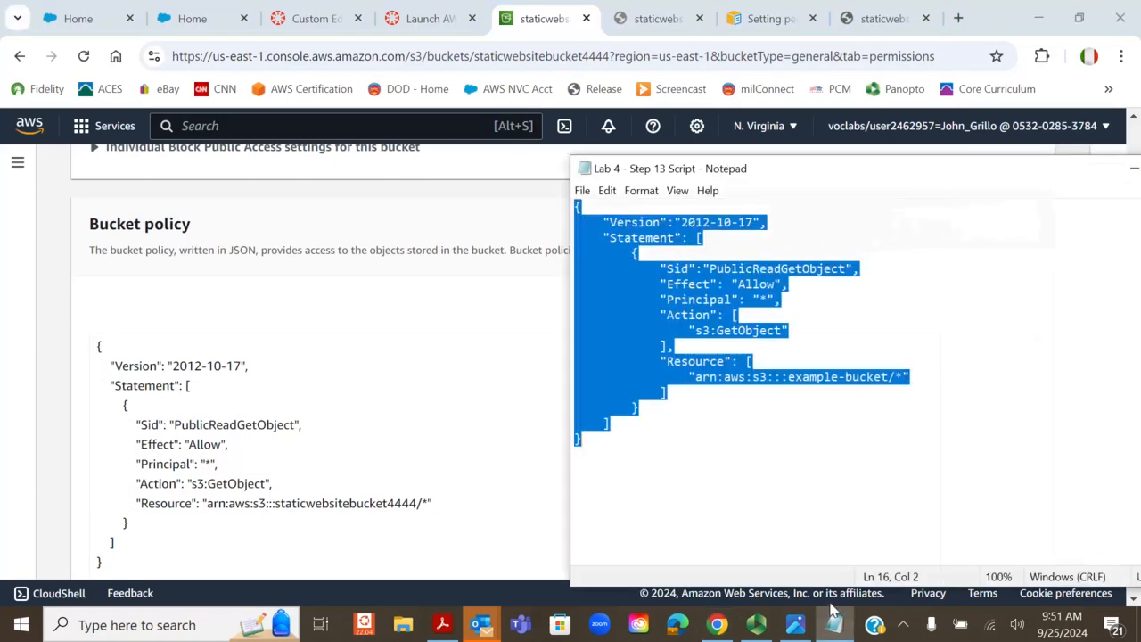
right_click(635, 309)
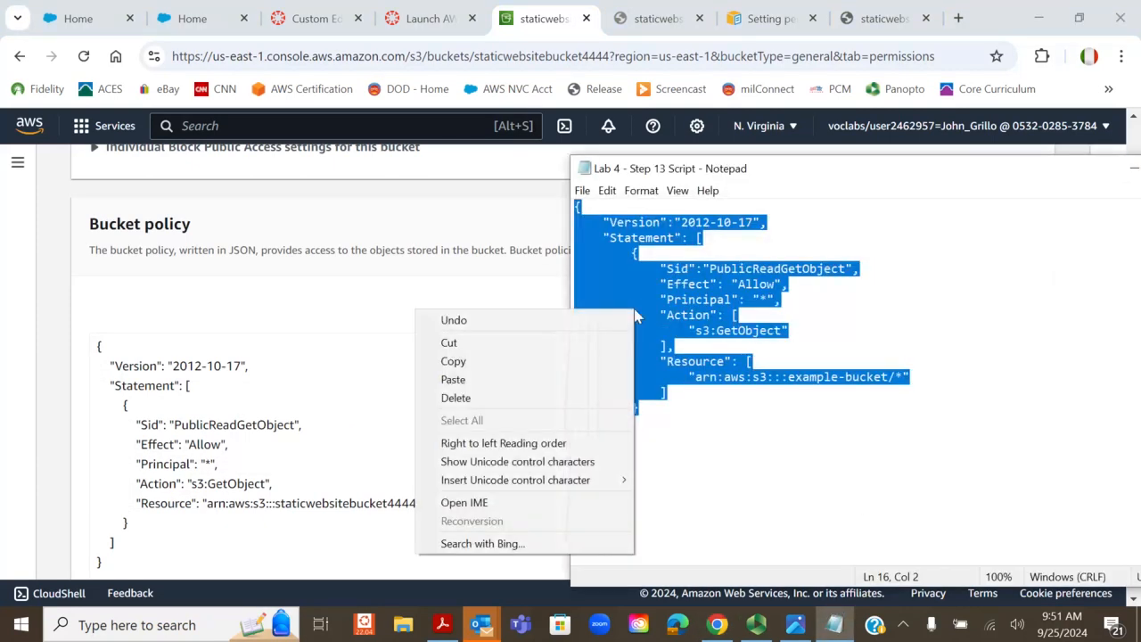
click(601, 362)
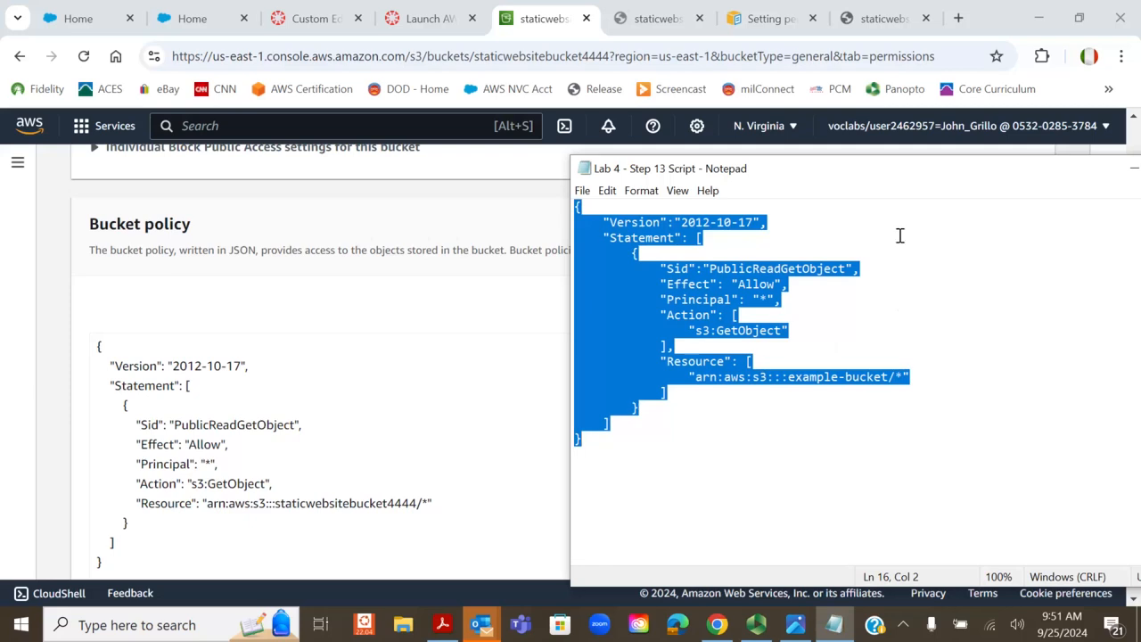
click(1124, 169)
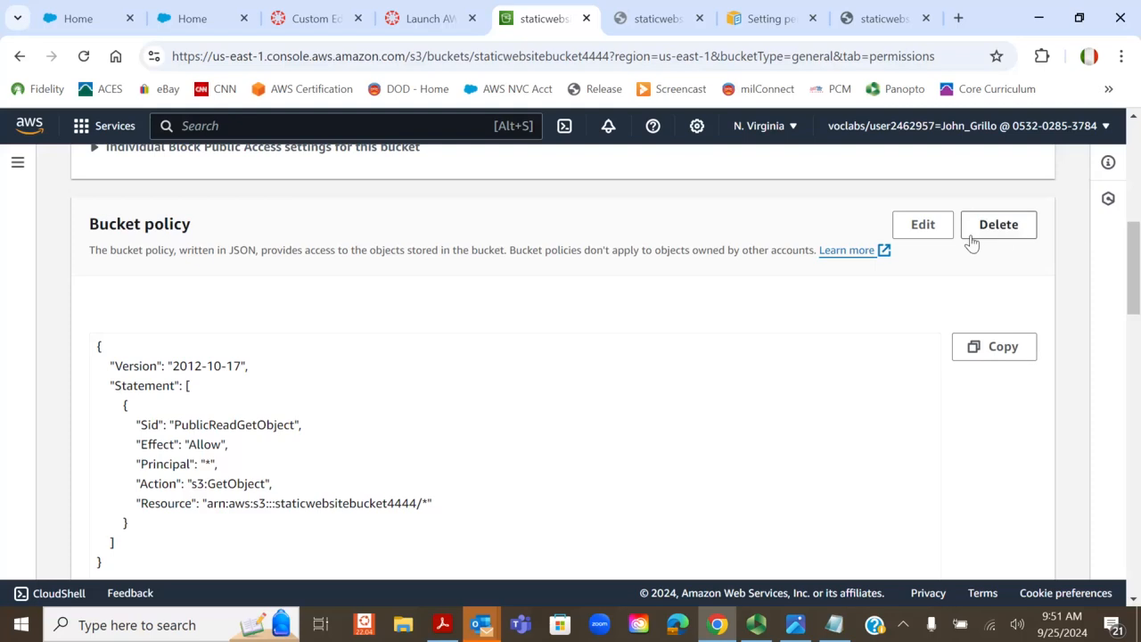
Open the bucket policy for editing and delete the entire existing JSON from the policy editor.
click(923, 224)
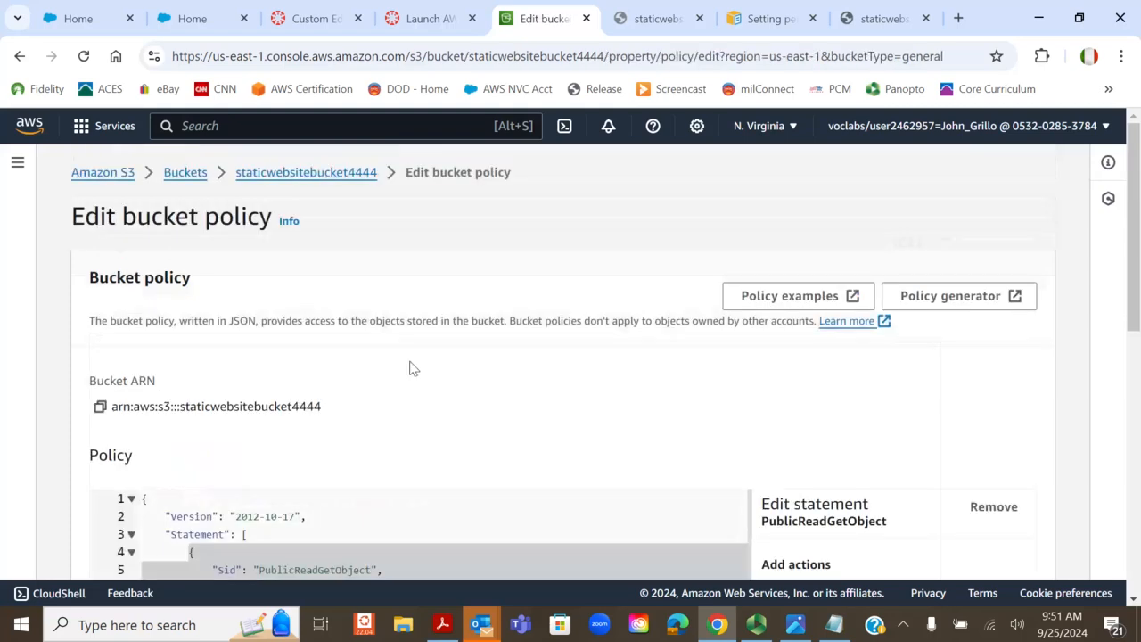
scroll(431, 384, down, 4)
scroll(157, 252, up, 2)
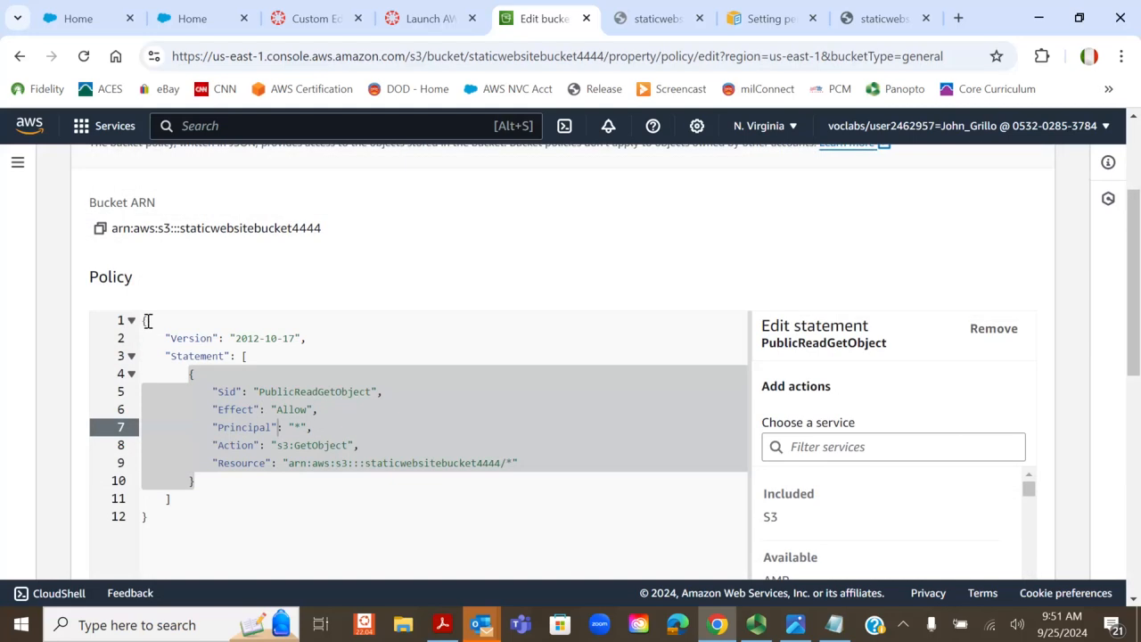
drag(144, 321, 181, 509)
key(BackSpace)
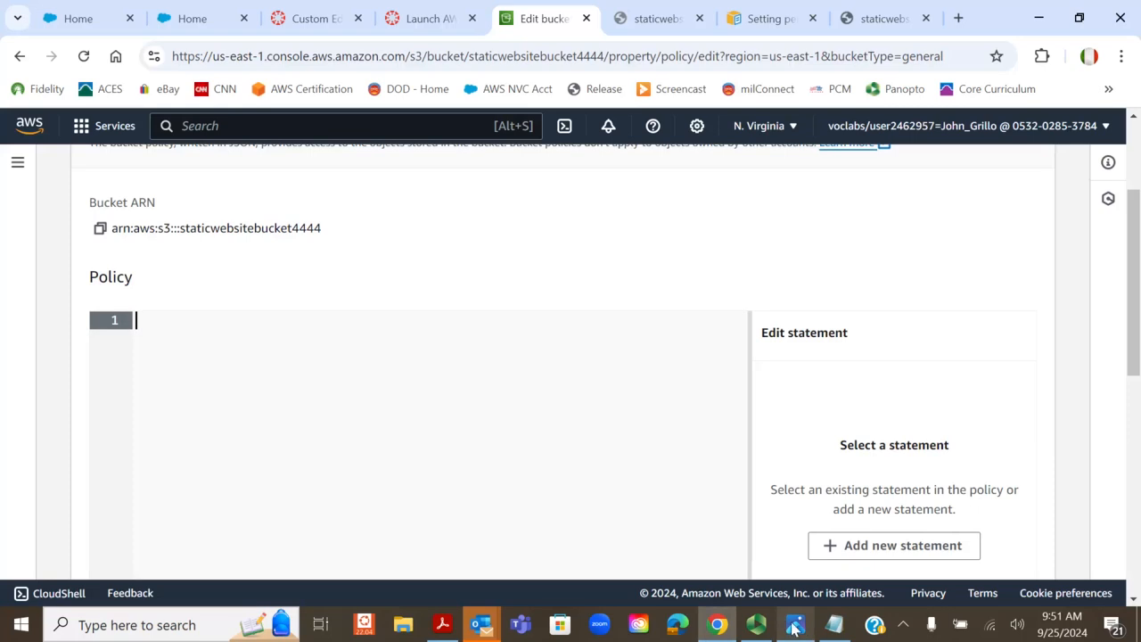
Paste the copied policy script as plain text into the empty bucket policy editor.
click(753, 626)
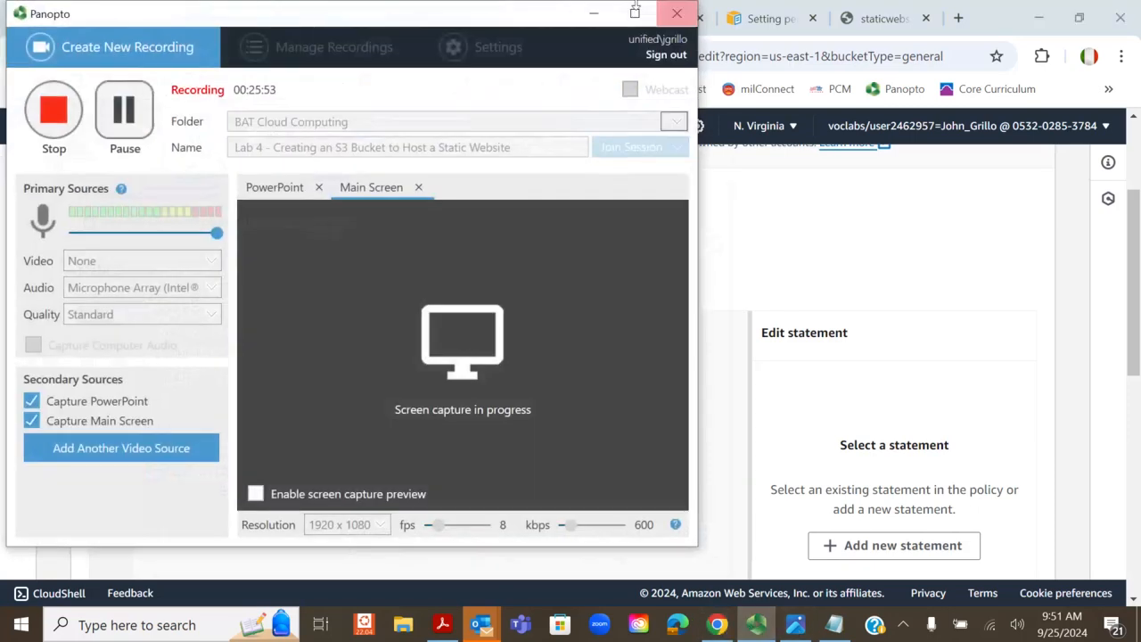
click(596, 15)
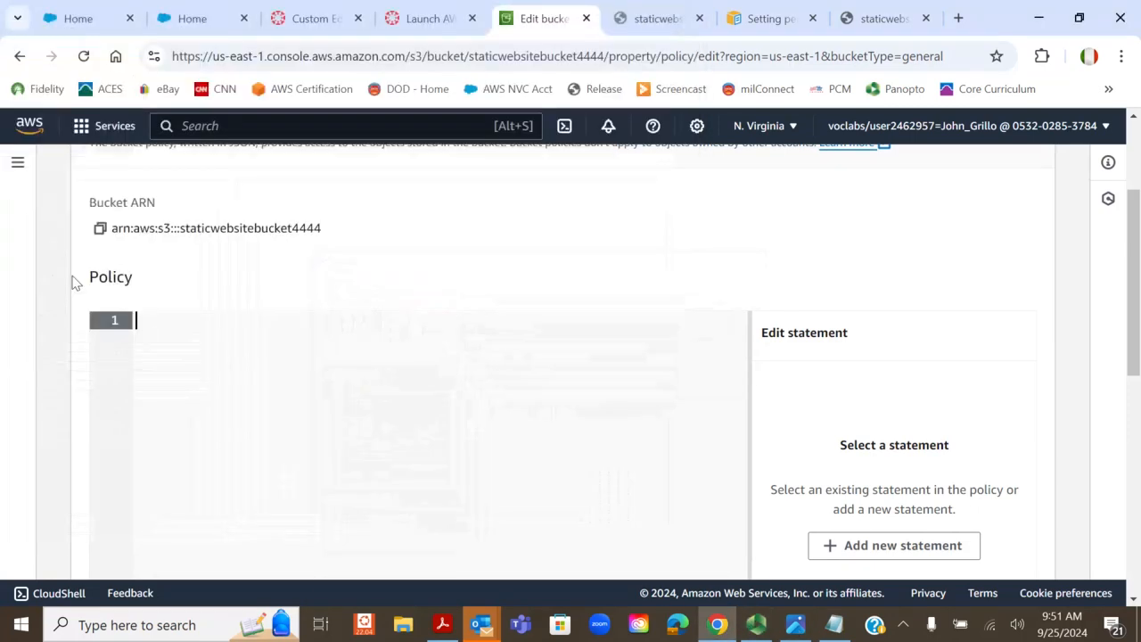
right_click(145, 321)
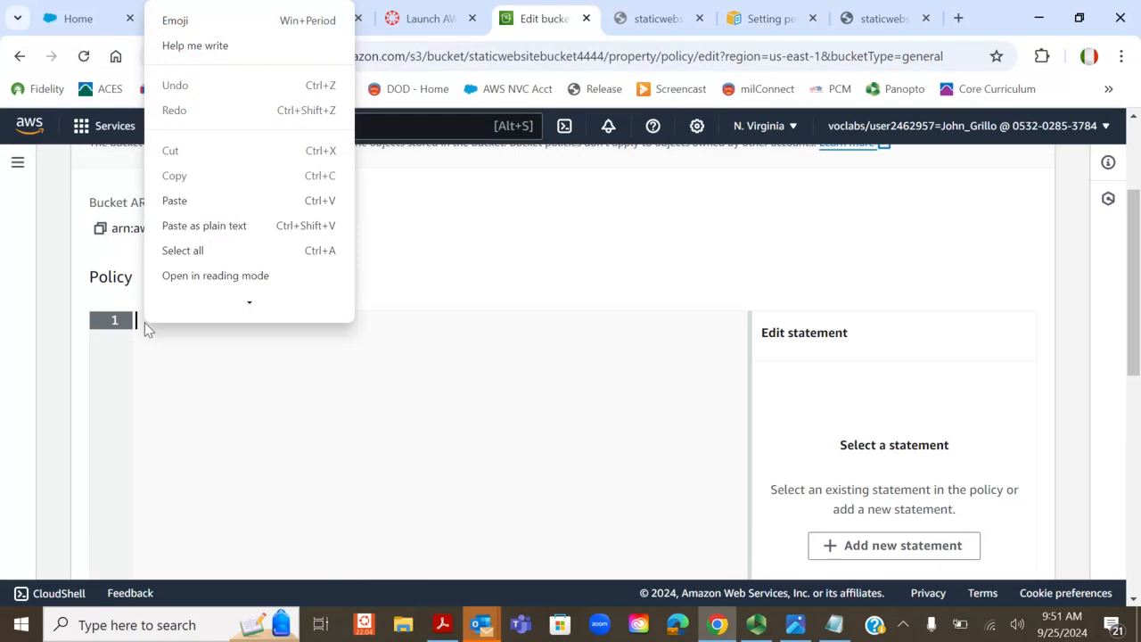
click(205, 228)
scroll(499, 267, down, 2)
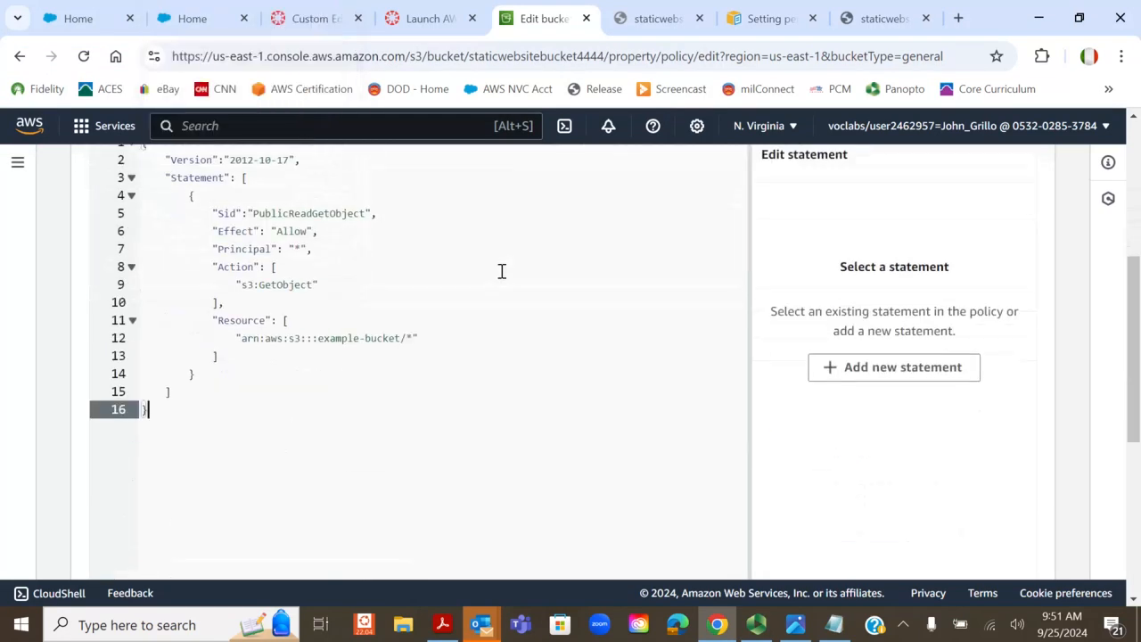
scroll(619, 323, down, 3)
scroll(624, 329, down, 3)
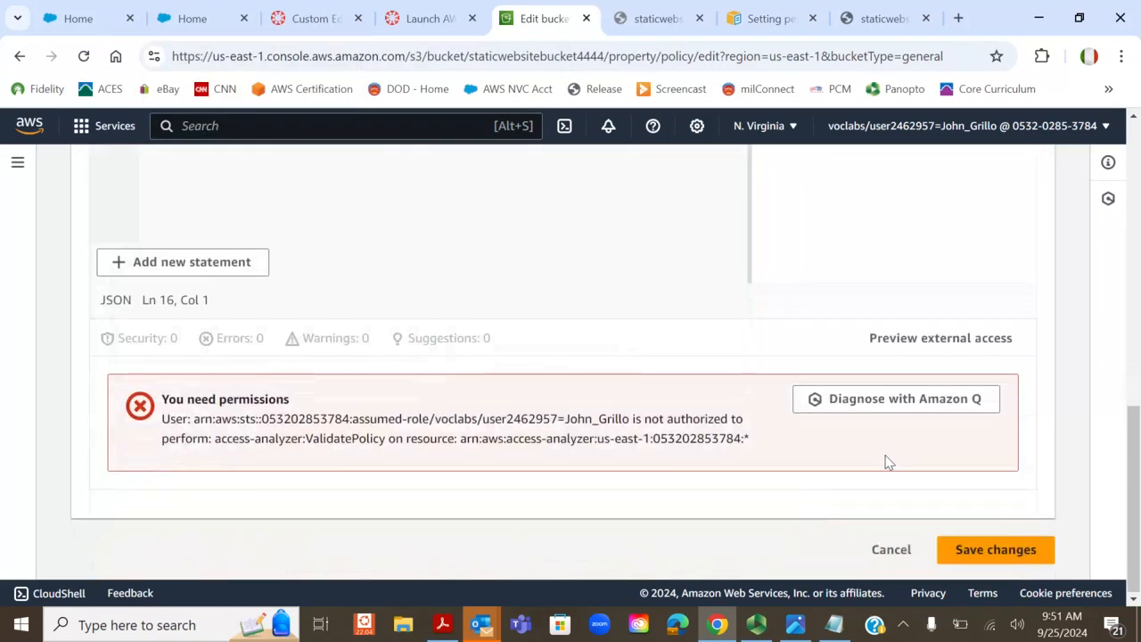
Copy the bucket name staticwebsitebucket4444 from the Bucket ARN above the policy.
scroll(542, 418, up, 7)
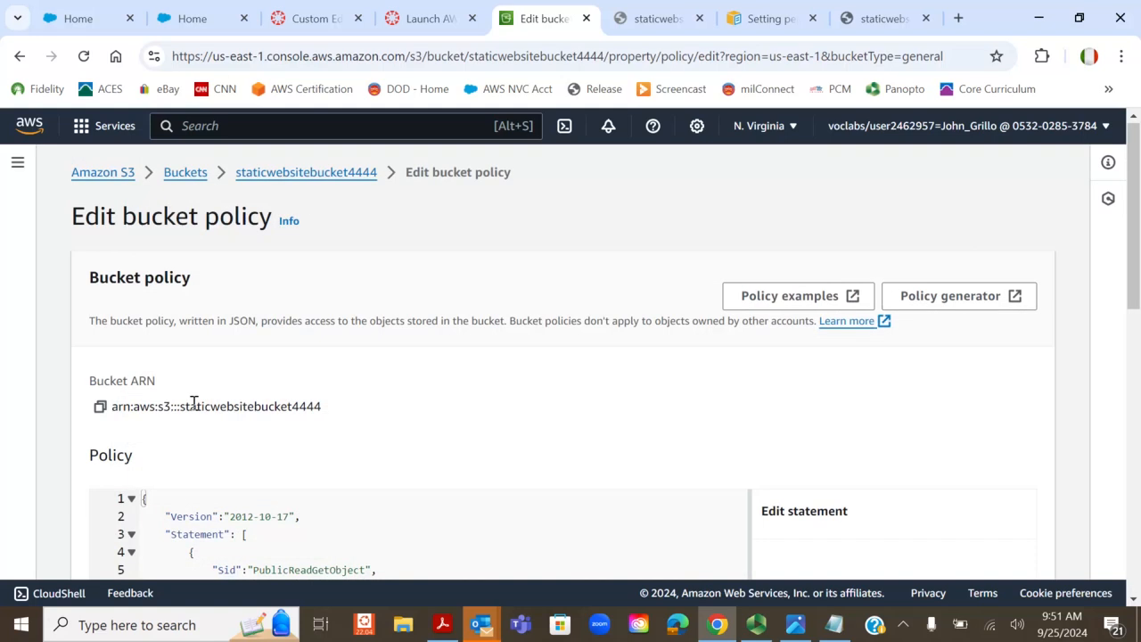
drag(182, 408, 339, 407)
right_click(297, 413)
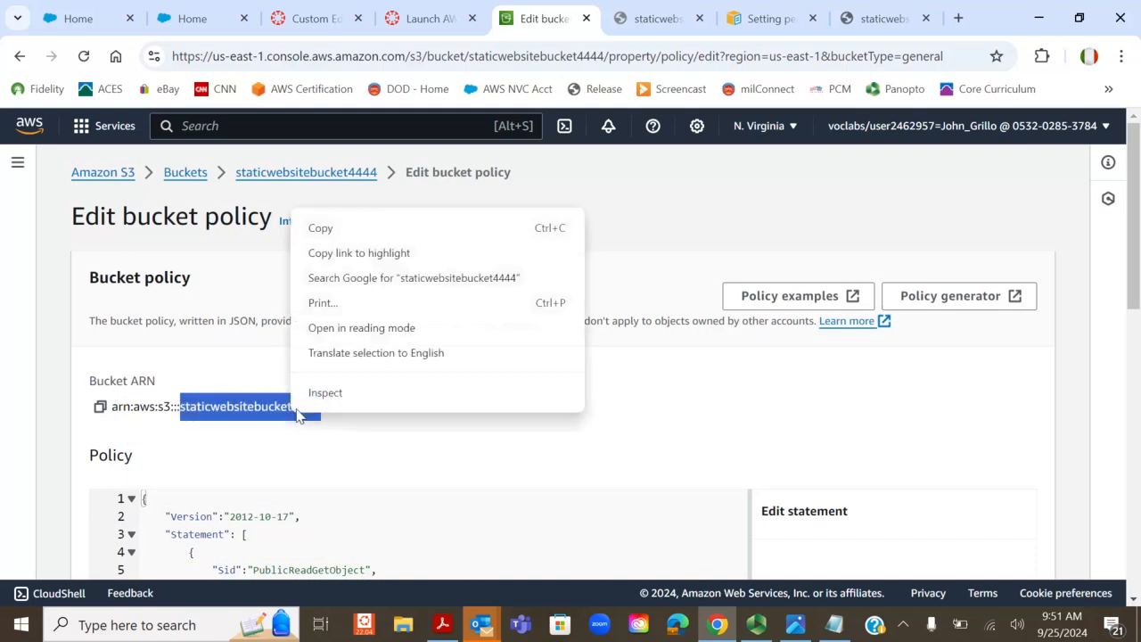
click(343, 230)
Replace example-bucket in the policy's Resource ARN with the copied name staticwebsitebucket4444 and save the bucket policy.
scroll(517, 359, down, 4)
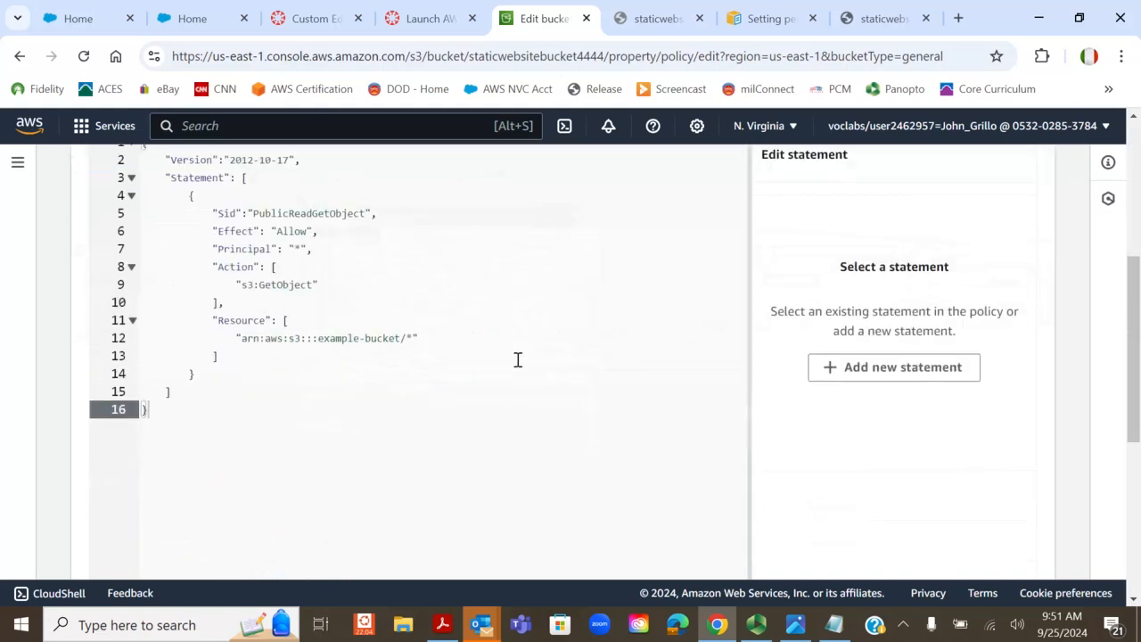
double_click(317, 338)
click(317, 338)
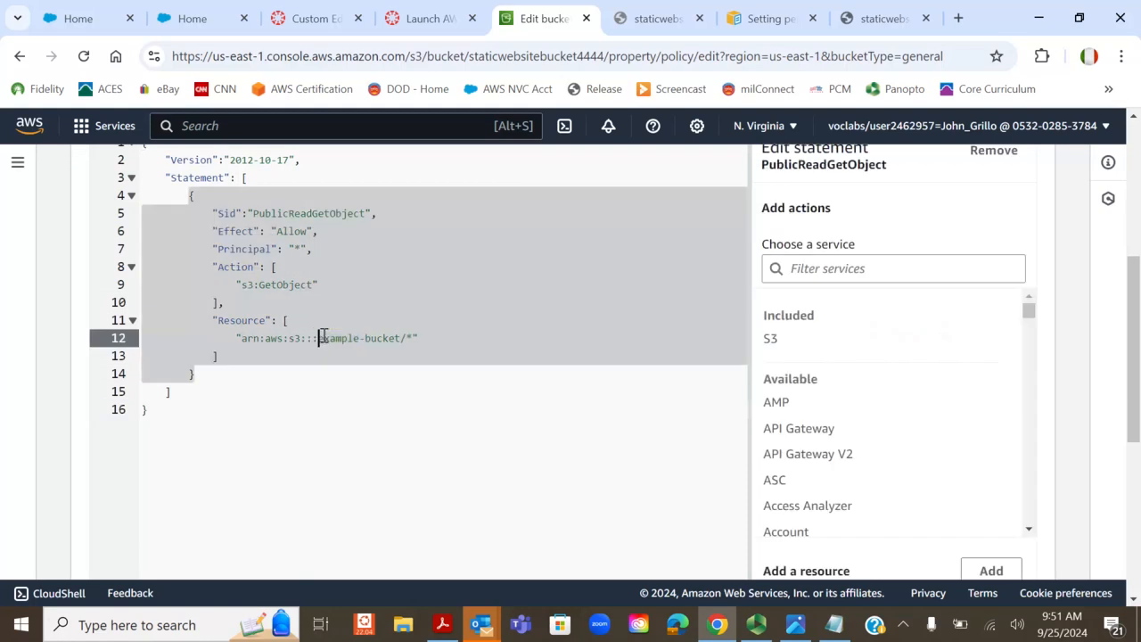
drag(318, 338, 401, 337)
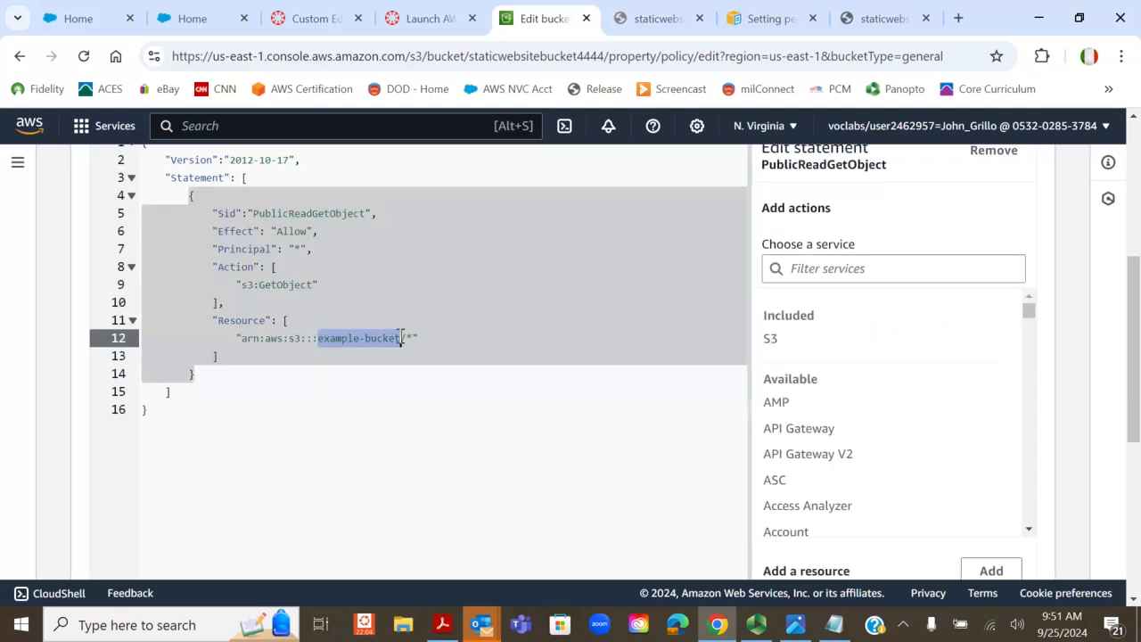
right_click(401, 337)
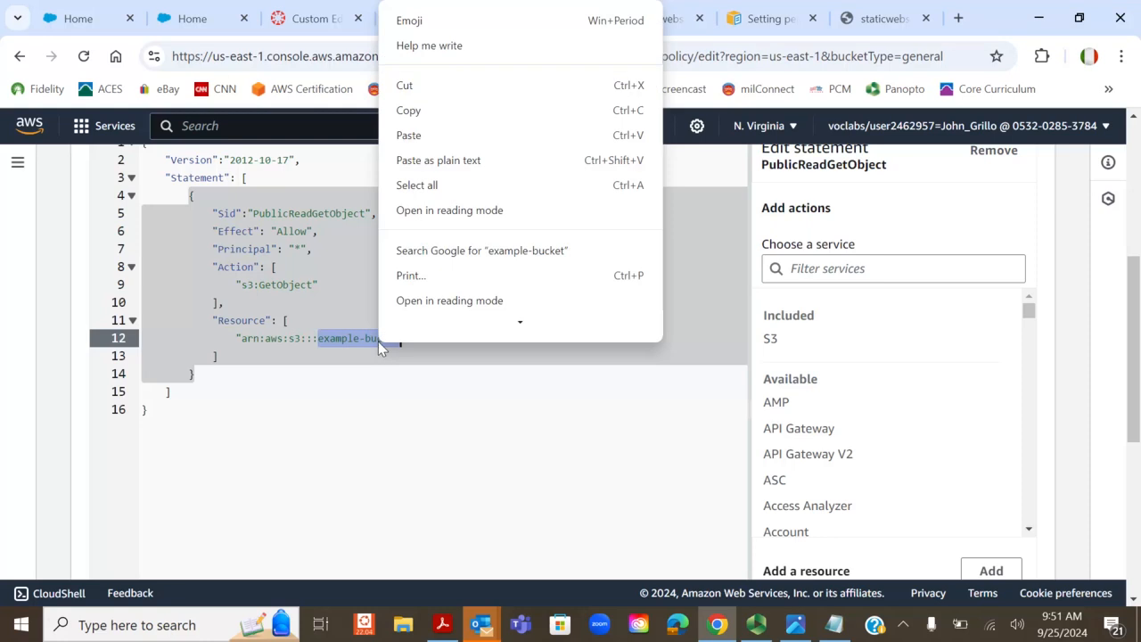
click(406, 185)
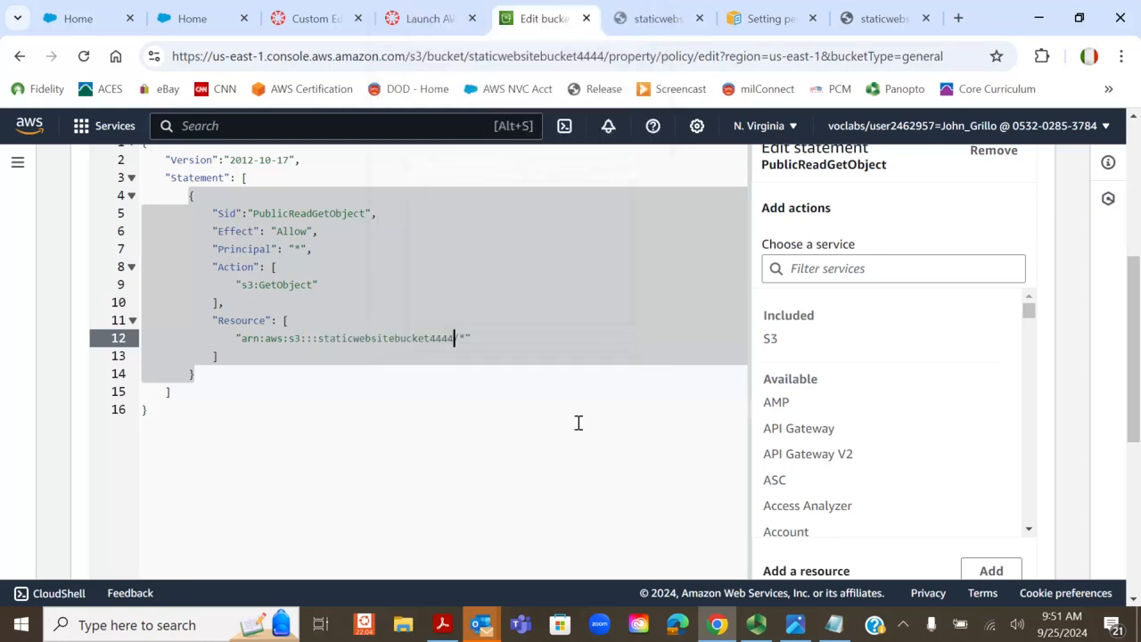
scroll(539, 422, down, 5)
click(969, 564)
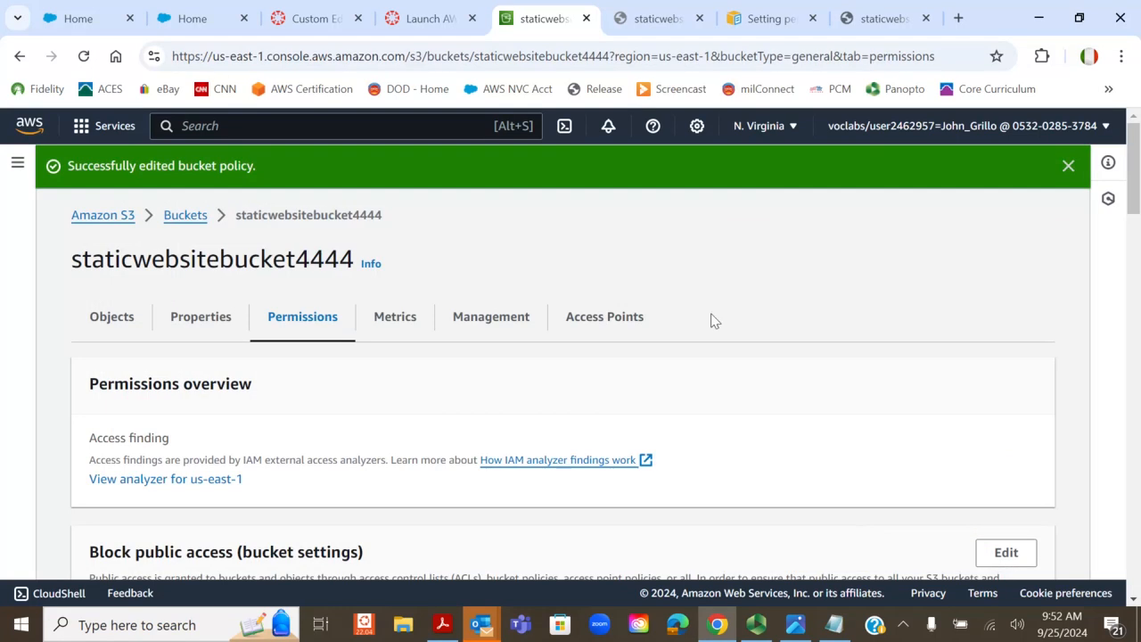
Switch to the open HTTP page of the static website and reload it to test the saved policy.
click(657, 21)
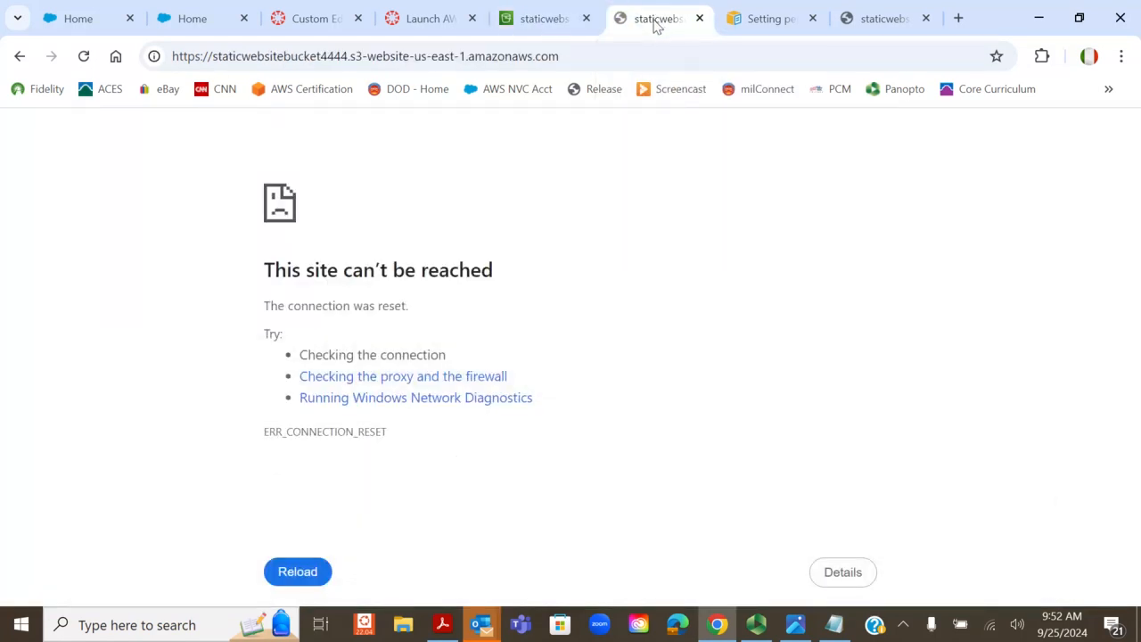
click(882, 25)
right_click(883, 28)
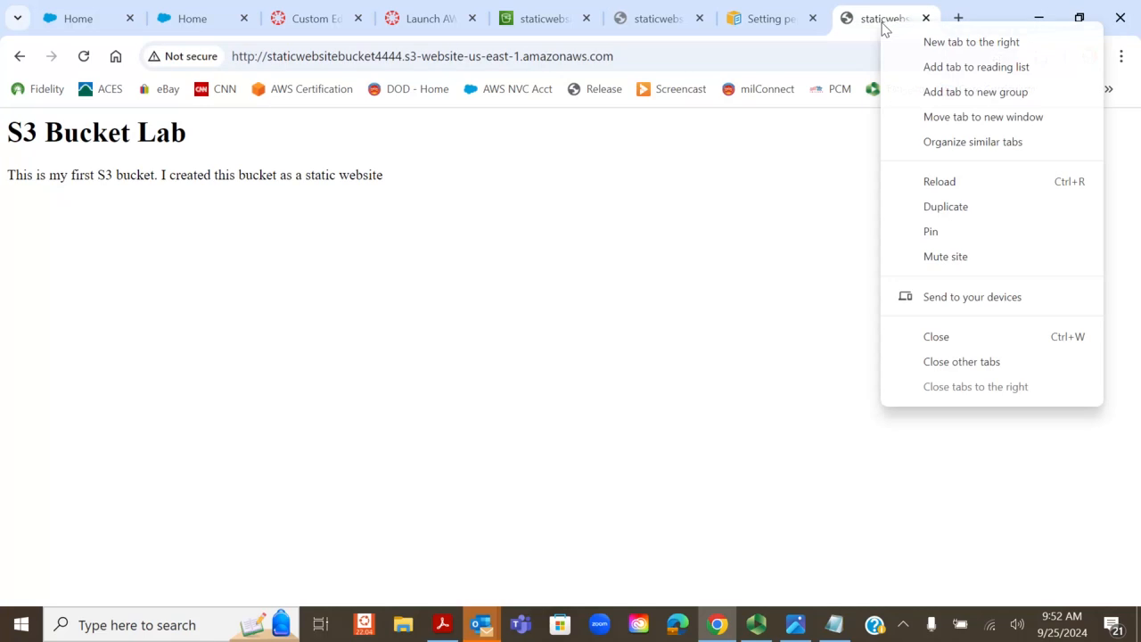
click(947, 190)
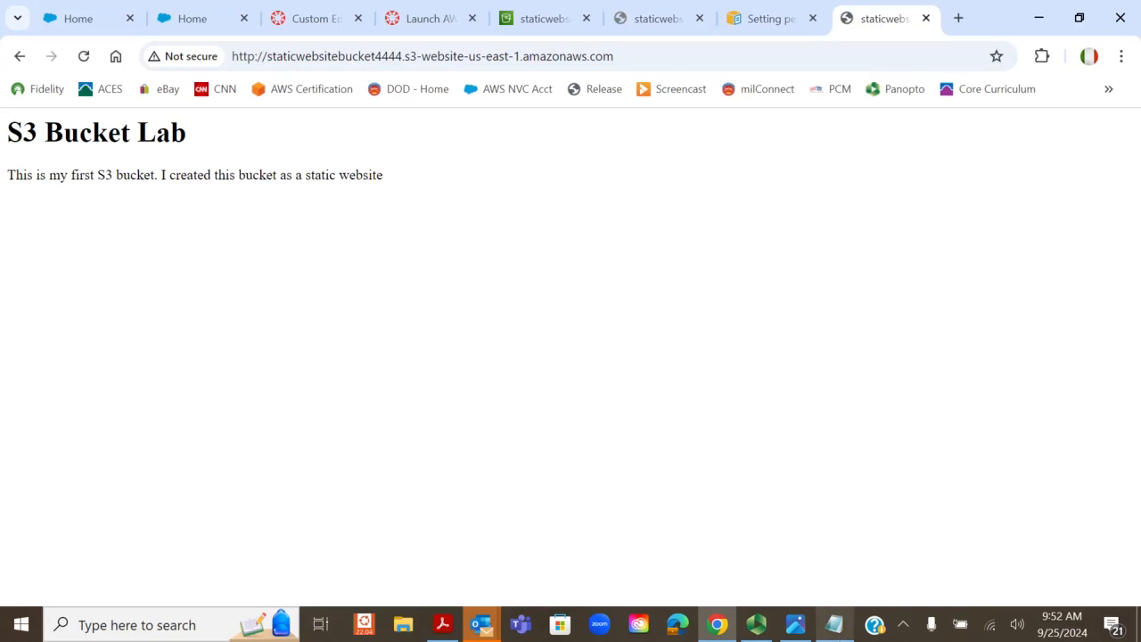
Switch to Notepad to show the Lab 4 - Step 13 Script file.
click(833, 624)
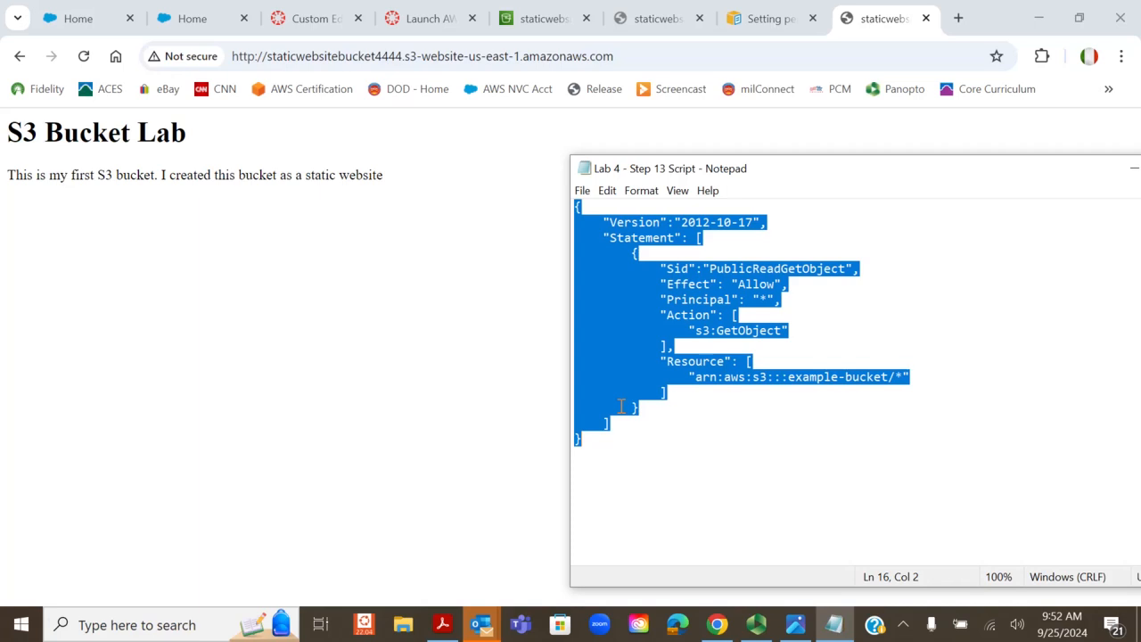
click(756, 626)
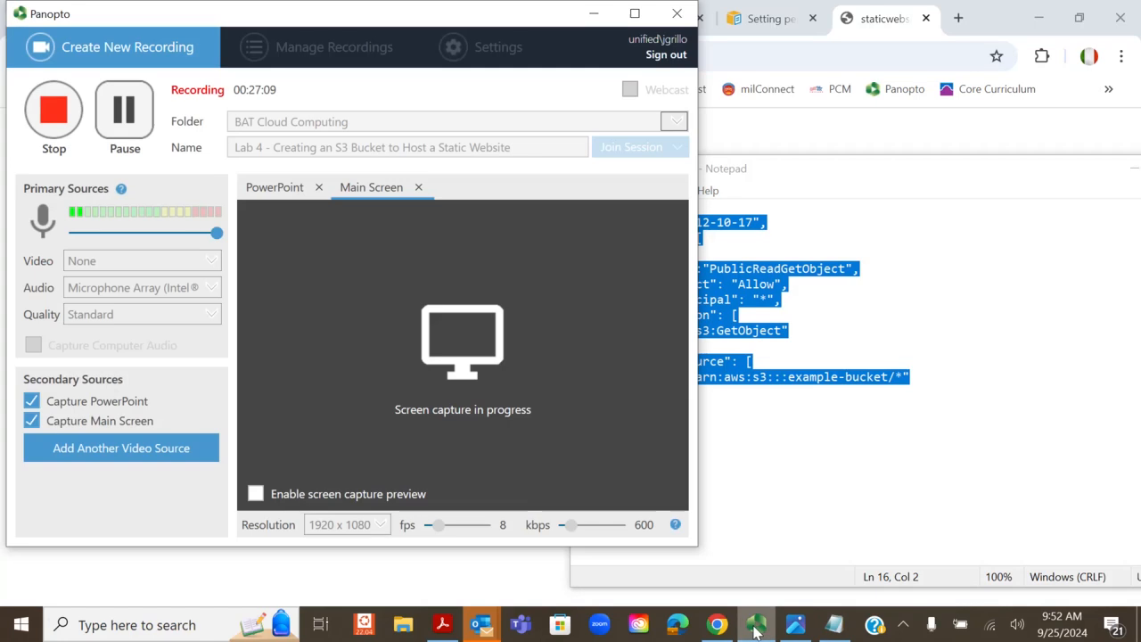